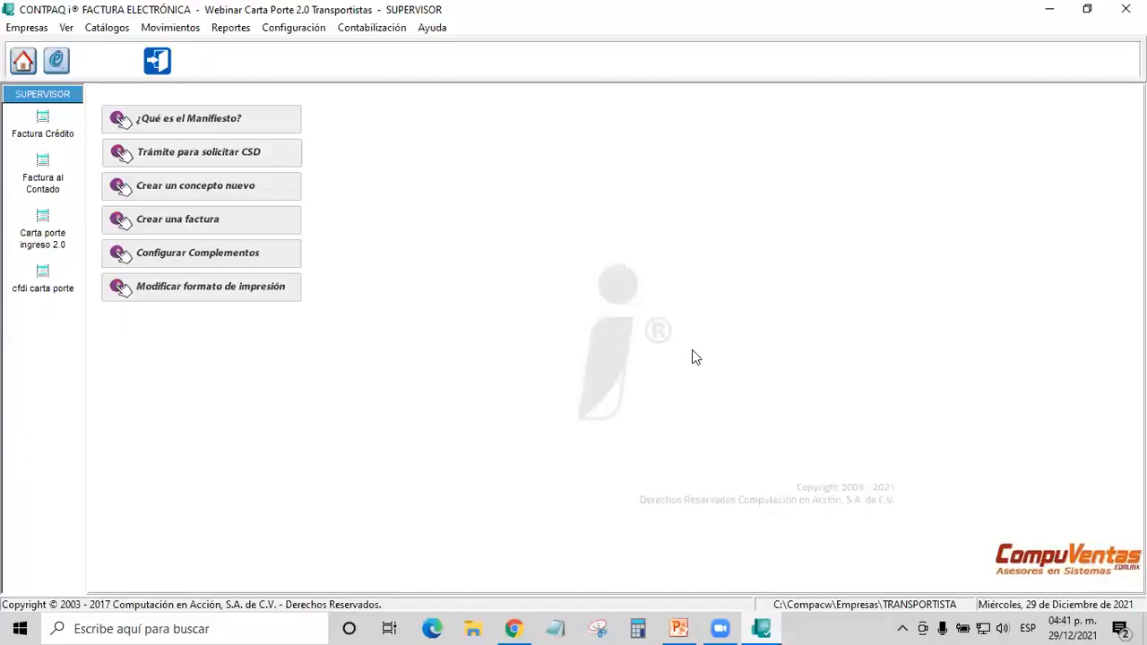
- Reopen the company Webinar Carta Porte 2.0 Transportistas and close the Factura al Contado window
{"action": "left_click", "coordinate": [24, 64]}
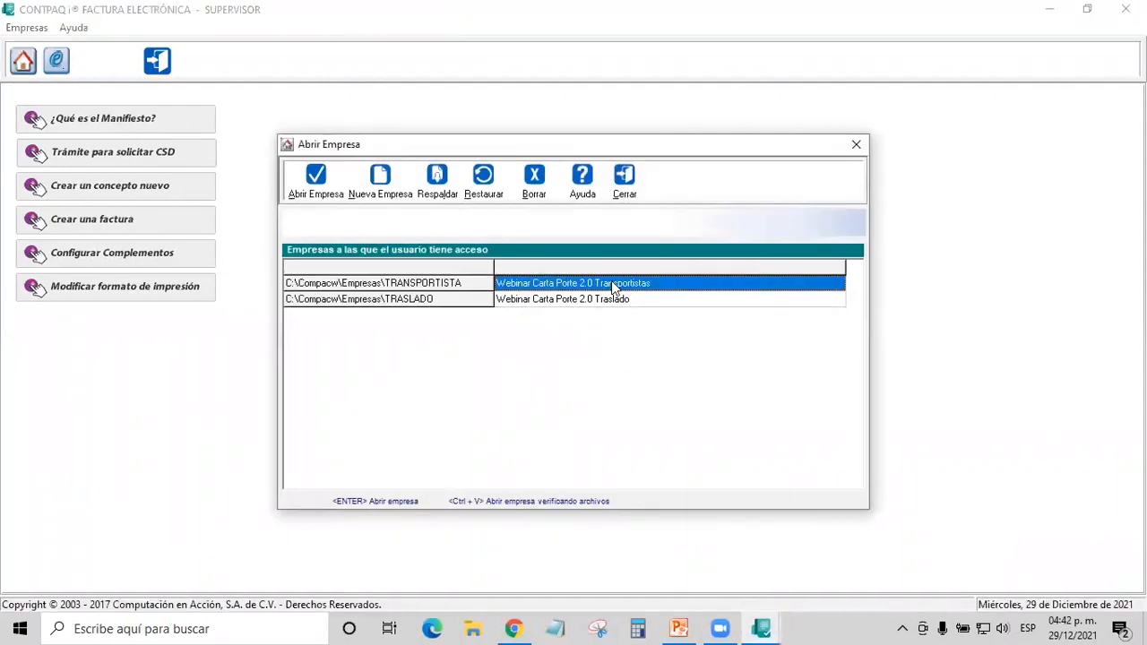
{"action": "double_click", "coordinate": [612, 281]}
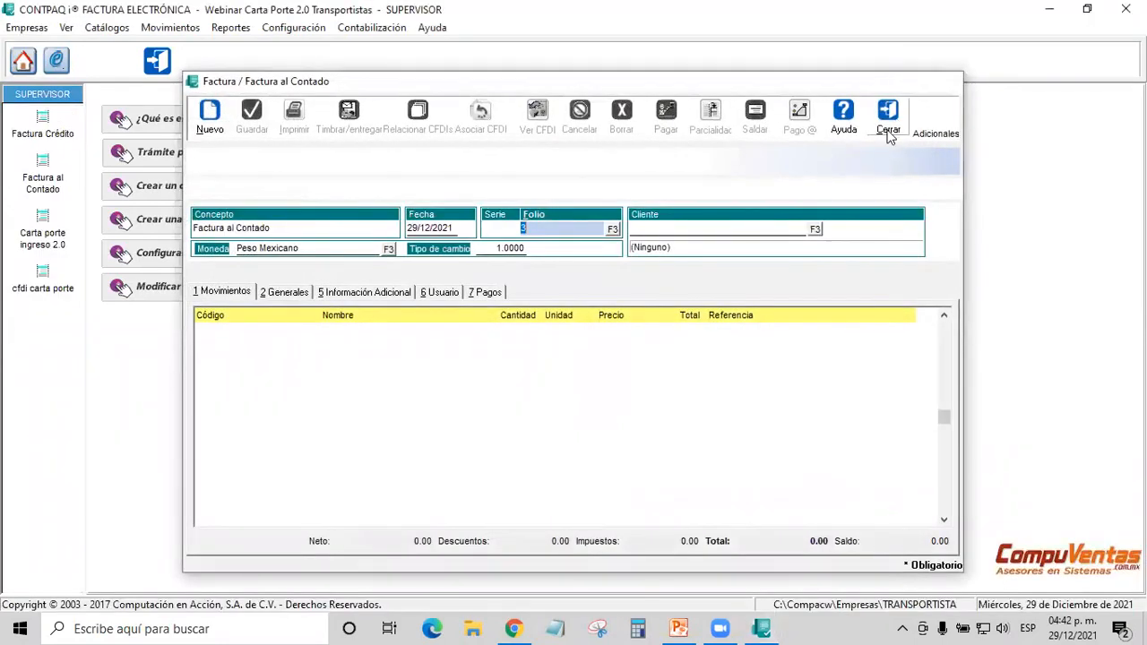
{"action": "left_click", "coordinate": [886, 126]}
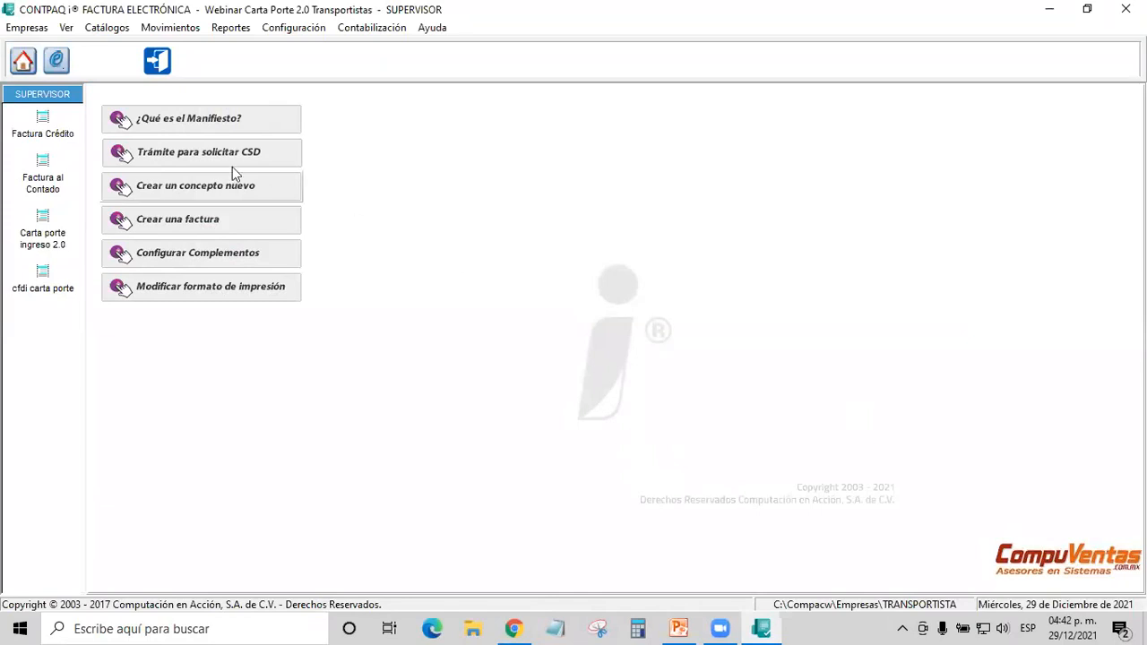
- Open the Carta Porte catalog of transport figures, view a blank new-record form and close the form
{"action": "left_click", "coordinate": [117, 32]}
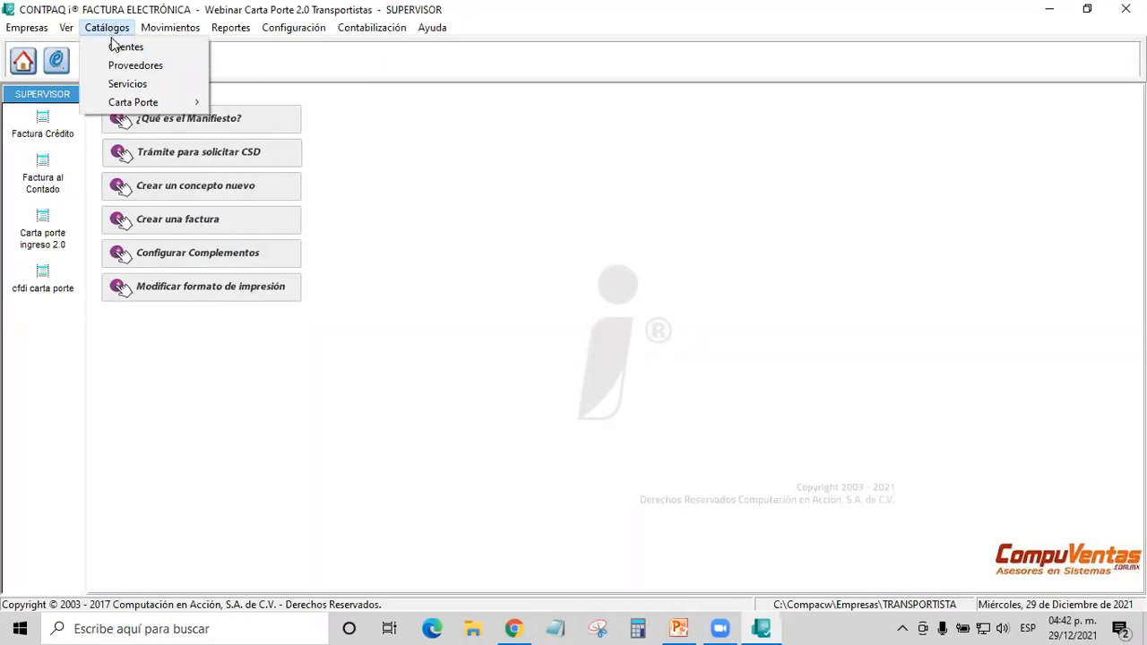
{"action": "mouse_move", "coordinate": [120, 104]}
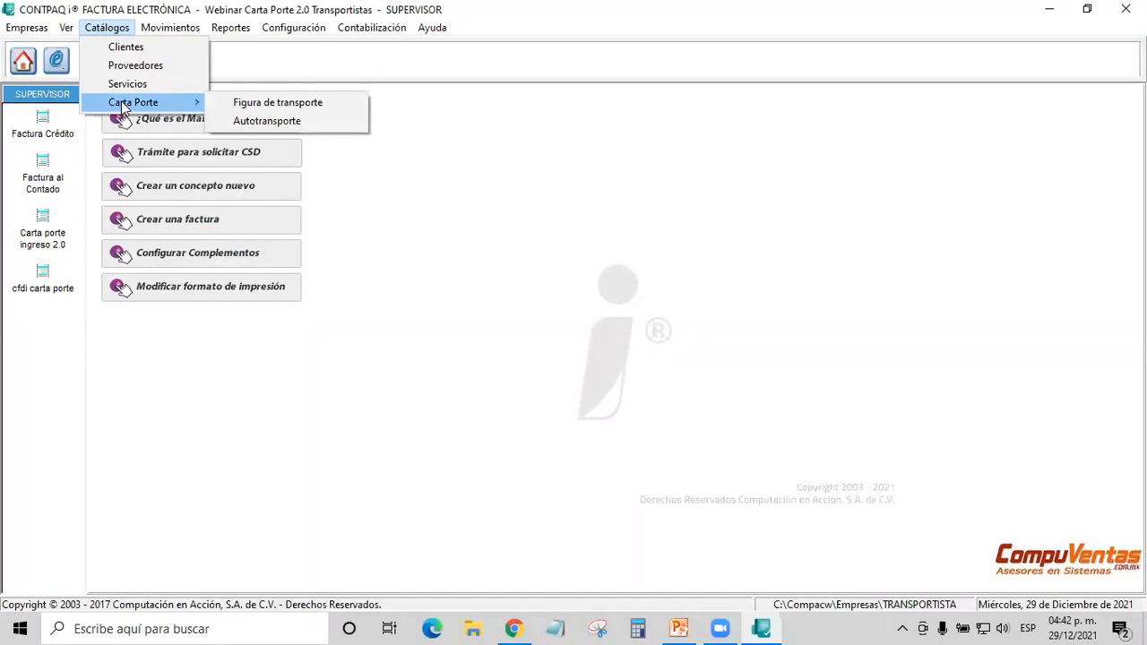
{"action": "left_click", "coordinate": [264, 106]}
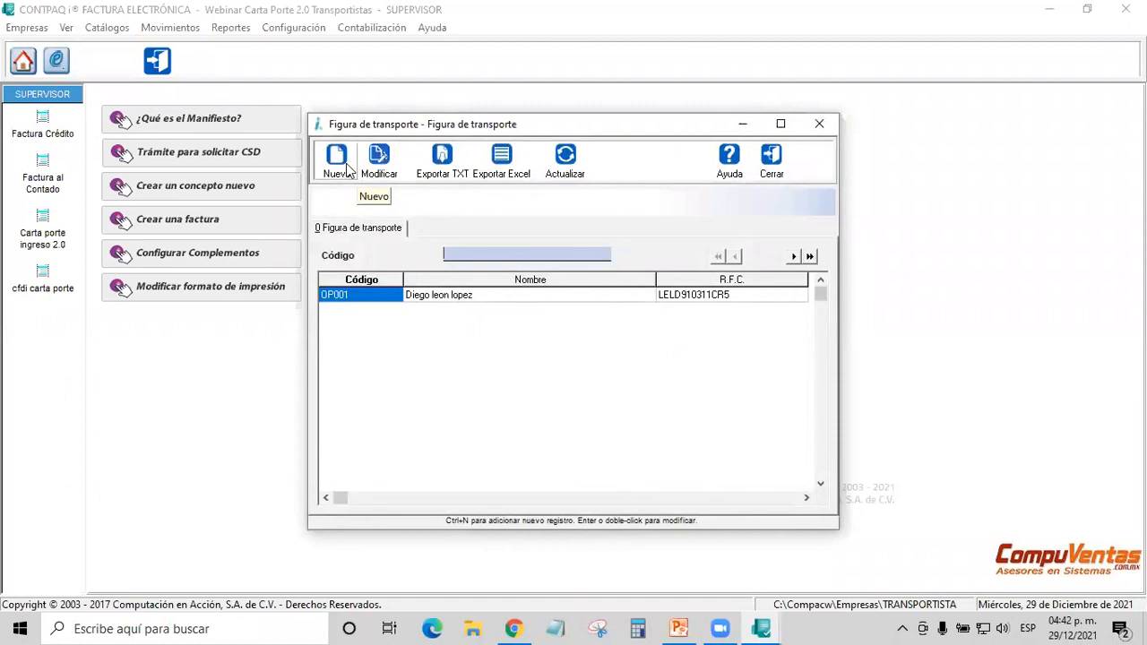
{"action": "left_click", "coordinate": [345, 166]}
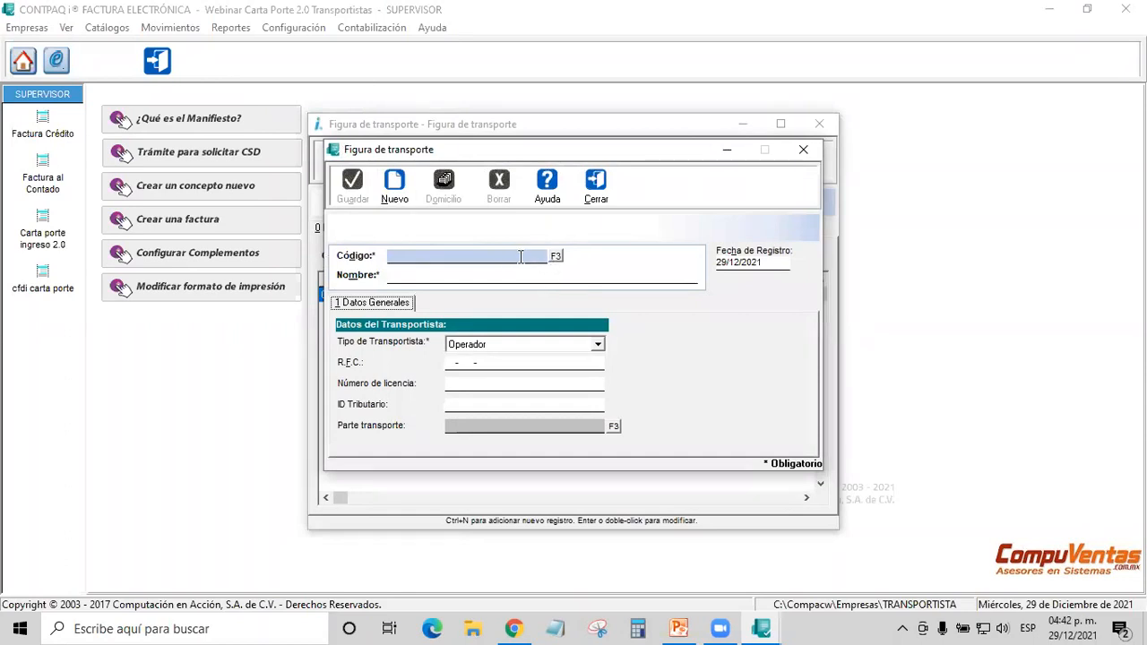
{"action": "left_click", "coordinate": [596, 184]}
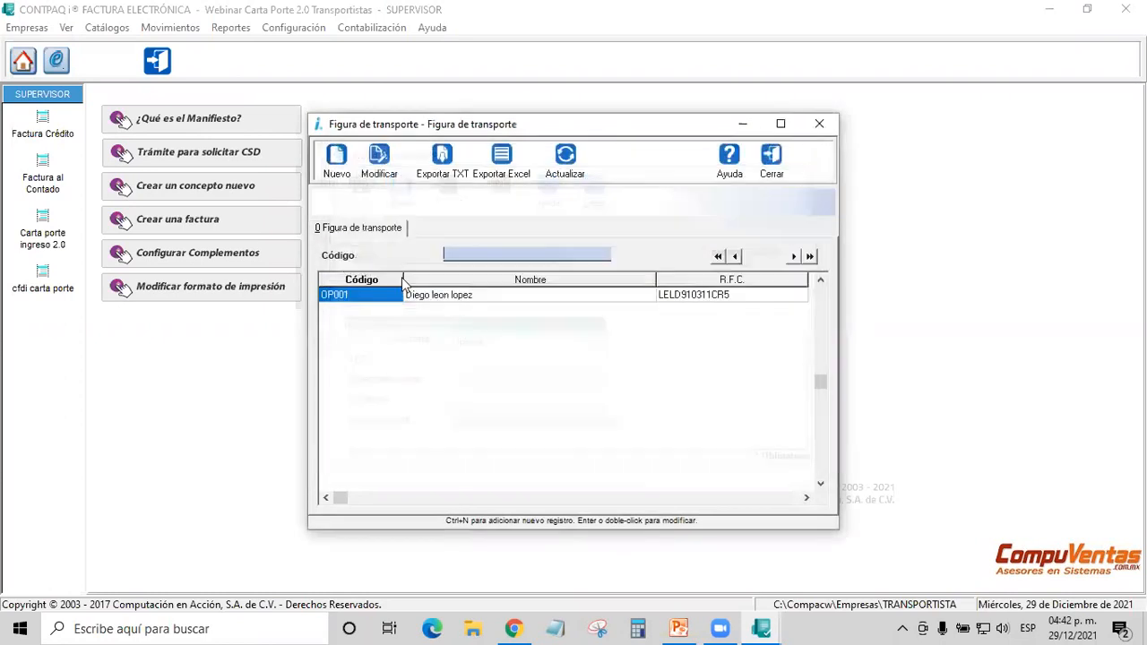
- Open transport figure OP001 and review its name, Tipo de Transportista options, licence number and ID Tributario fields
{"action": "double_click", "coordinate": [450, 299]}
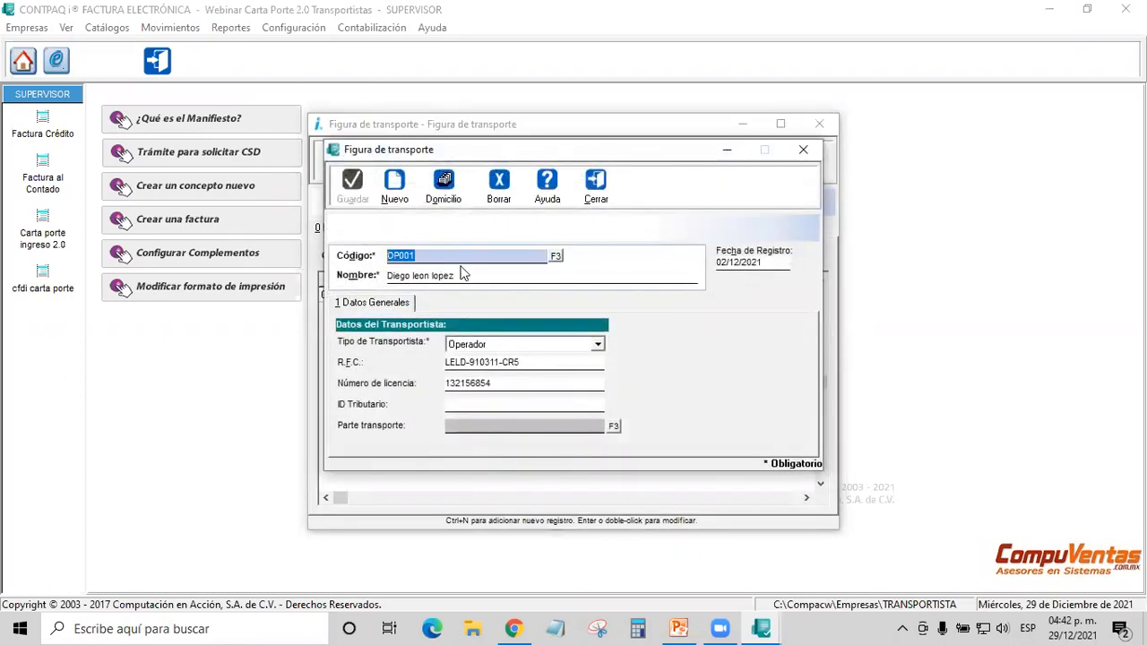
{"action": "left_click_drag", "start_coordinate": [465, 275], "coordinate": [344, 269]}
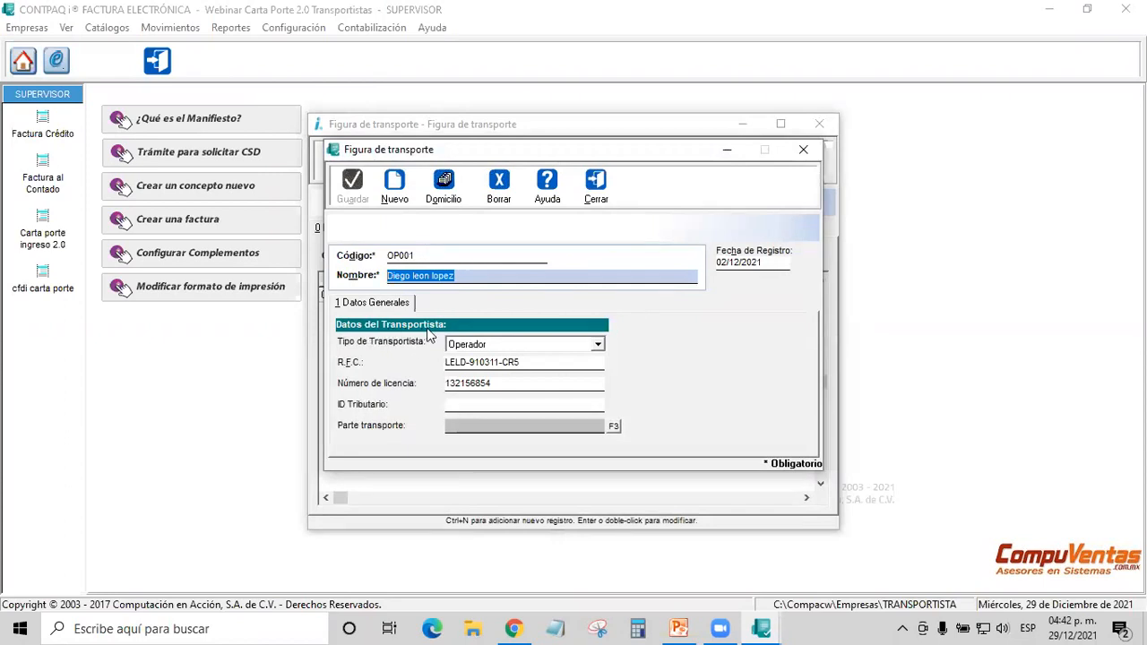
{"action": "left_click", "coordinate": [598, 345]}
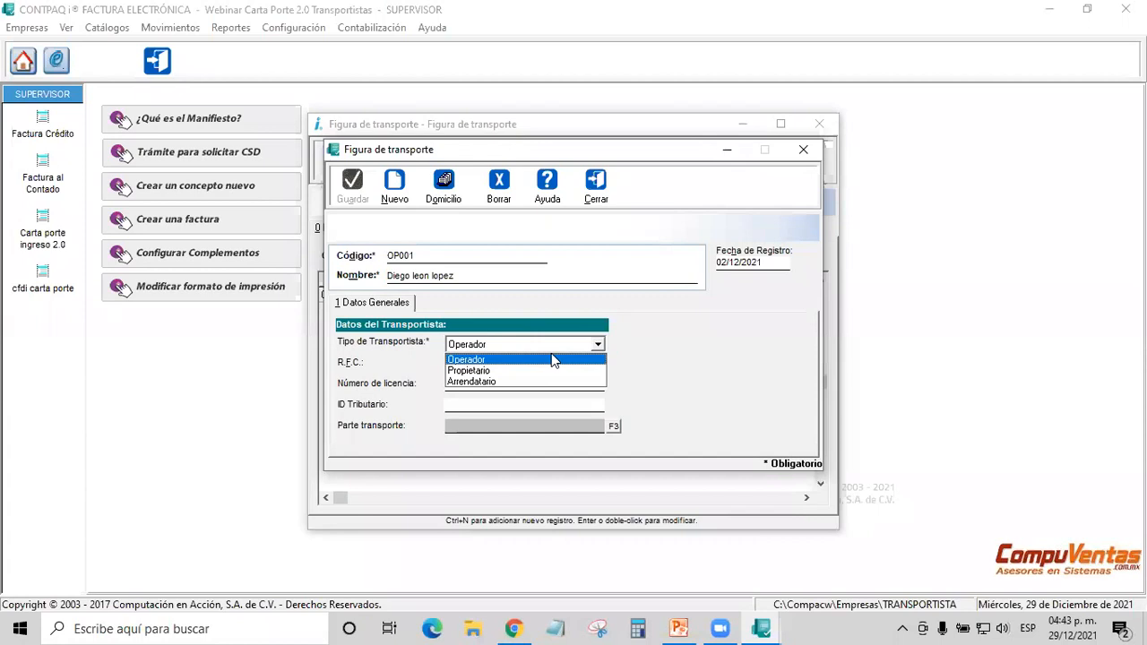
{"action": "left_click", "coordinate": [505, 361]}
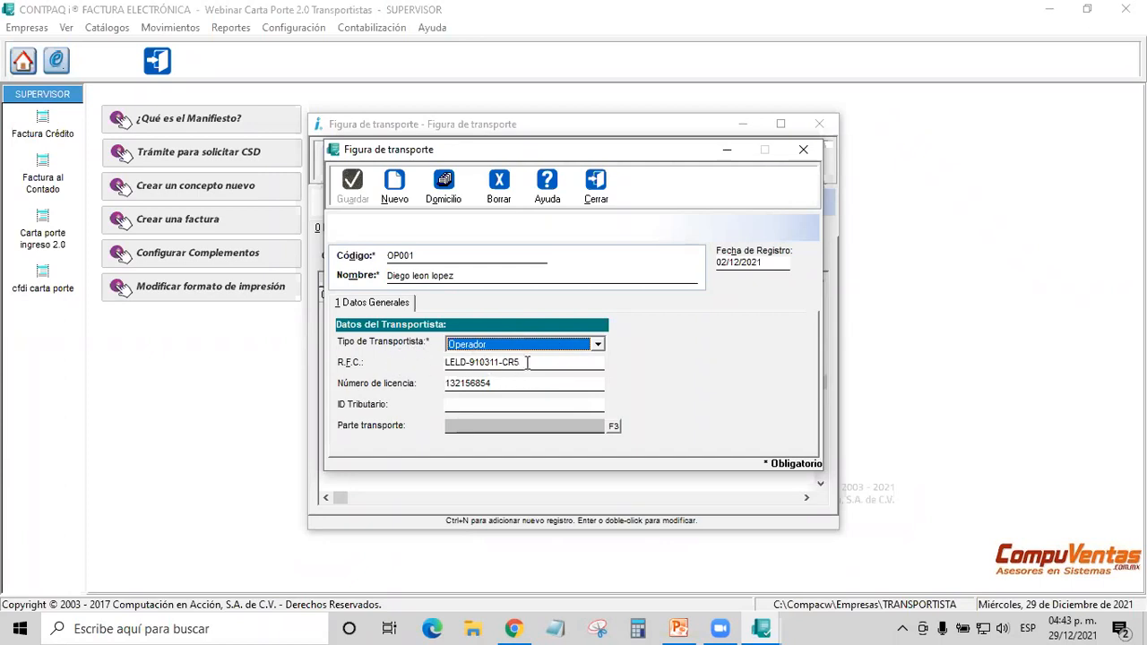
{"action": "key", "text": "Tab"}
{"action": "key", "text": "Tab"}
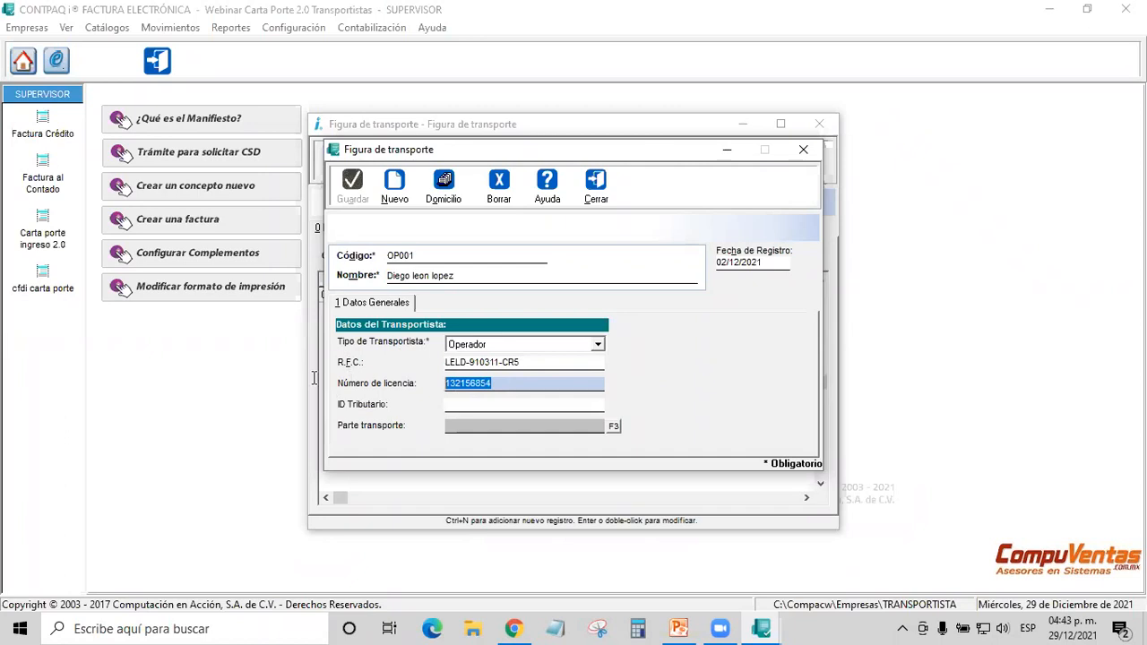
{"action": "left_click", "coordinate": [464, 404]}
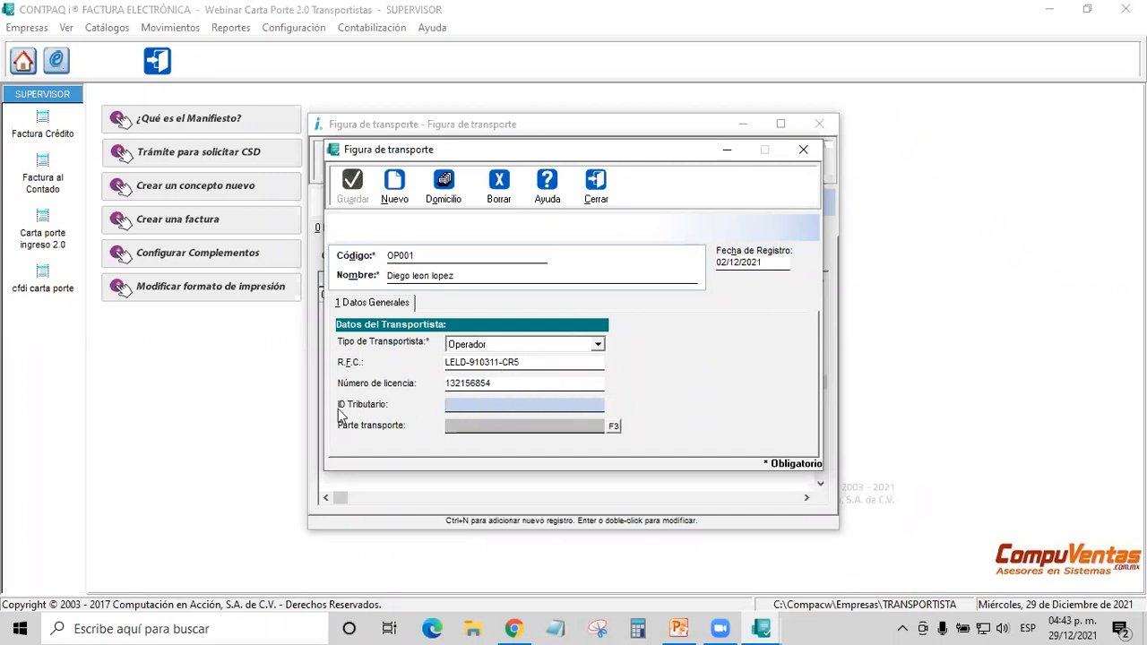
- Try replacing the operator's R.F.C. with the generic foreign one and go to the ID Tributario field
{"action": "left_click", "coordinate": [532, 360]}
{"action": "type", "text": "XEXE"}
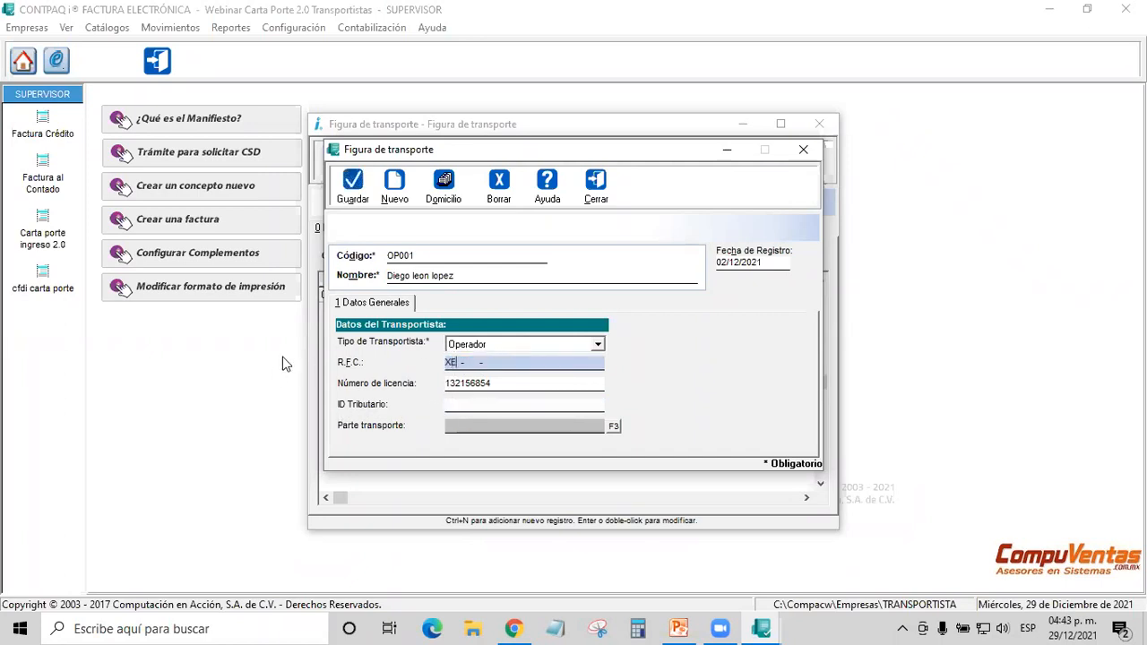
{"action": "key", "text": "BackSpace"}
{"action": "type", "text": "X-010101-000"}
{"action": "key", "text": "Tab"}
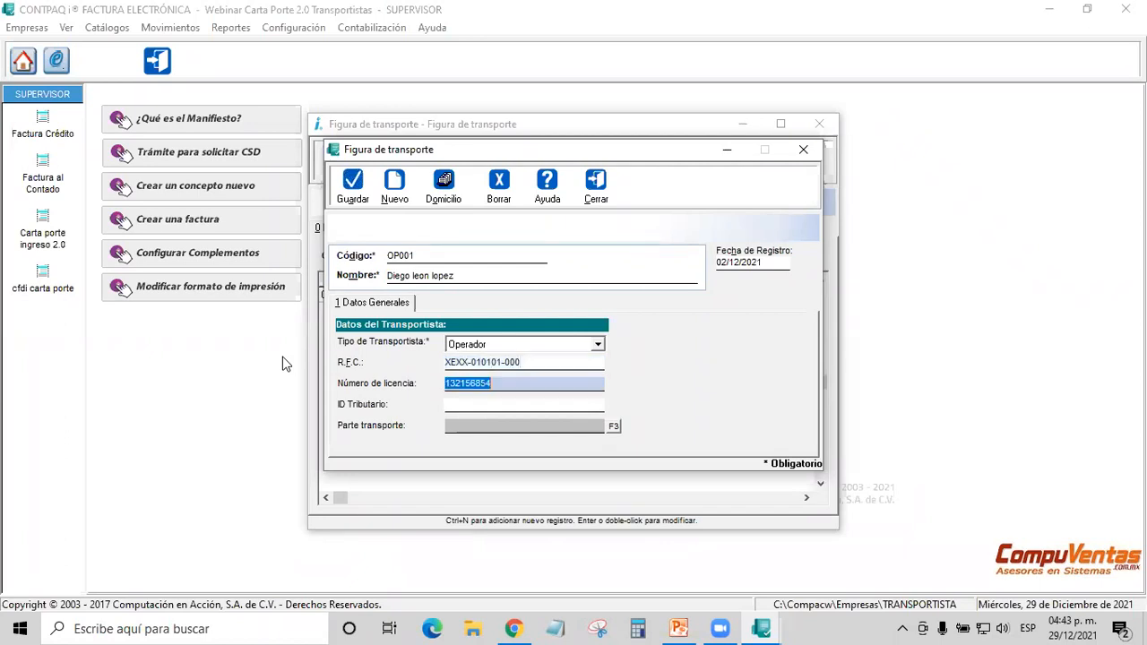
{"action": "left_click", "coordinate": [461, 404]}
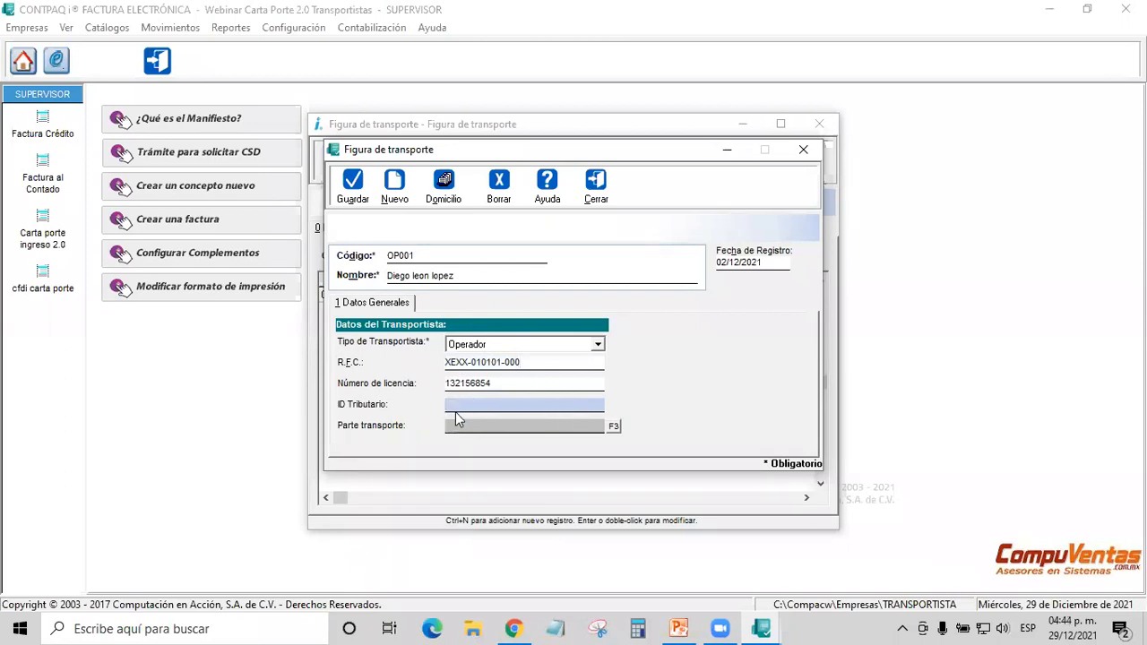
- Examine the operator's Domicilio form, including postal code, colonia, street, city and municipality, and close it
{"action": "left_click", "coordinate": [443, 184]}
{"action": "left_click", "coordinate": [484, 329]}
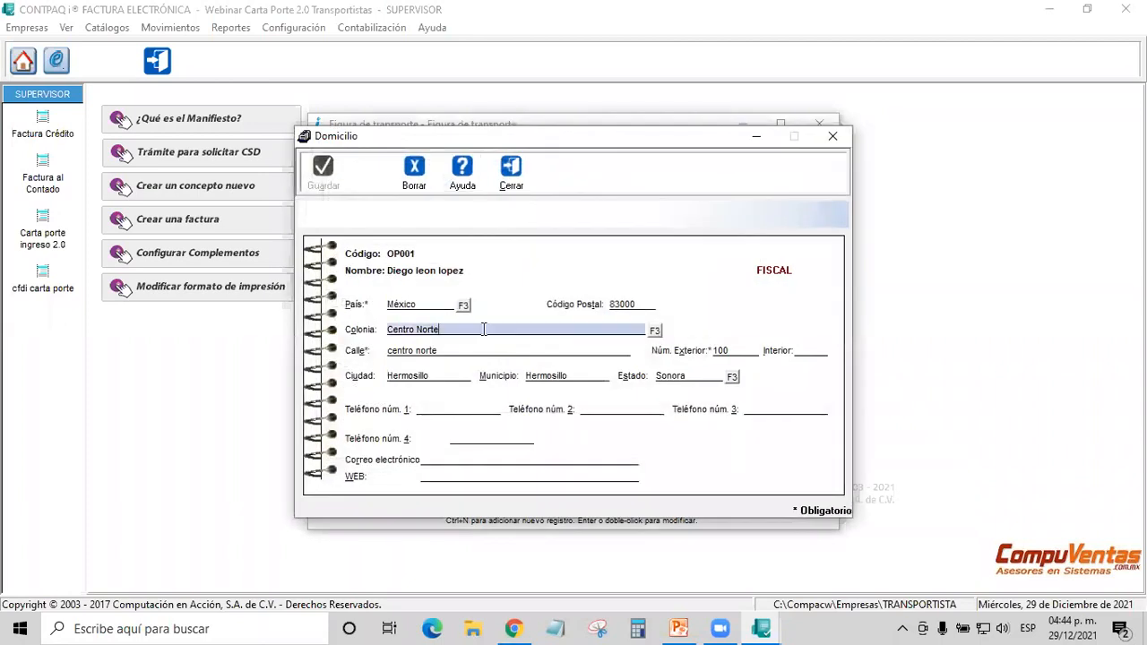
{"action": "left_click", "coordinate": [645, 304]}
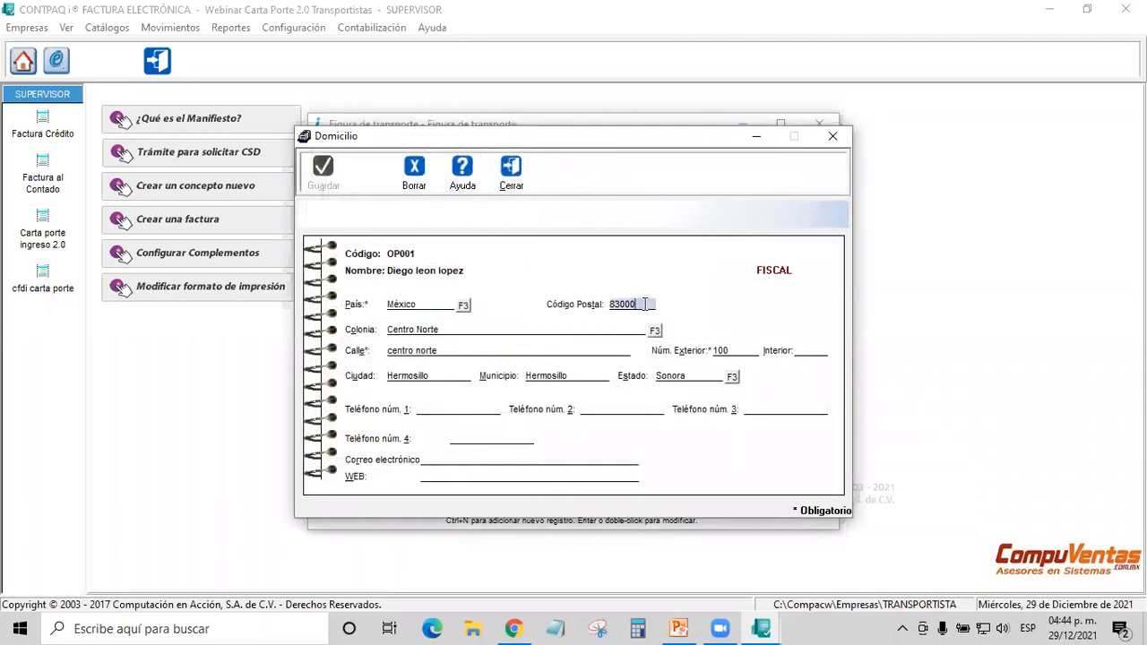
{"action": "left_click", "coordinate": [463, 352]}
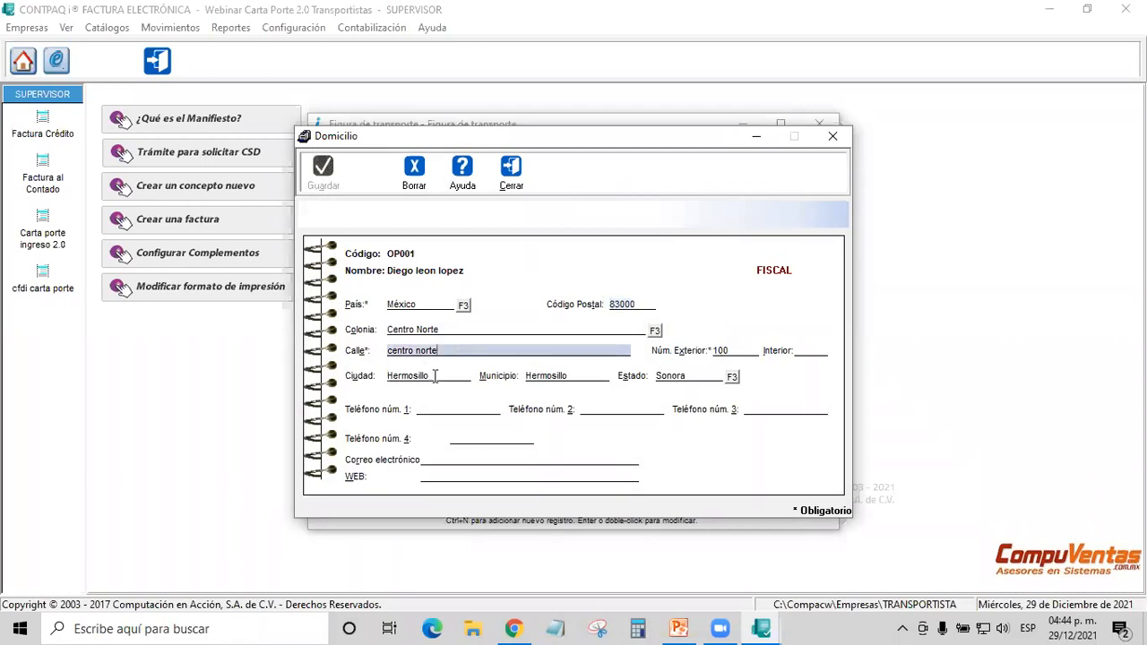
{"action": "left_click", "coordinate": [432, 375]}
{"action": "left_click", "coordinate": [587, 376]}
{"action": "left_click", "coordinate": [435, 376]}
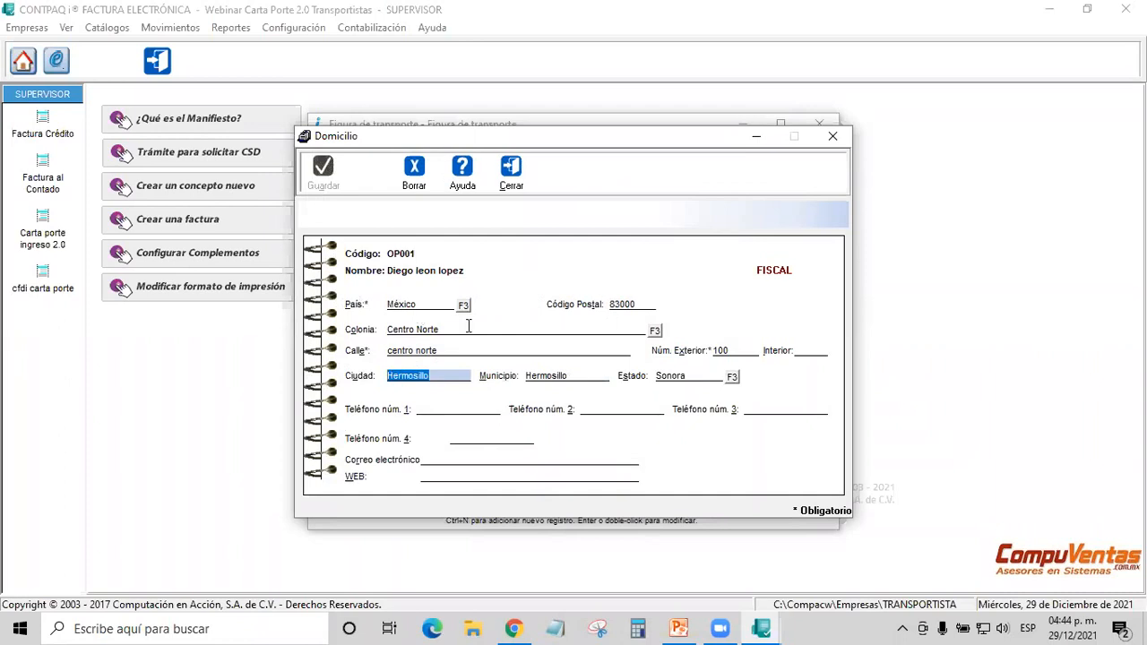
{"action": "left_click", "coordinate": [640, 304]}
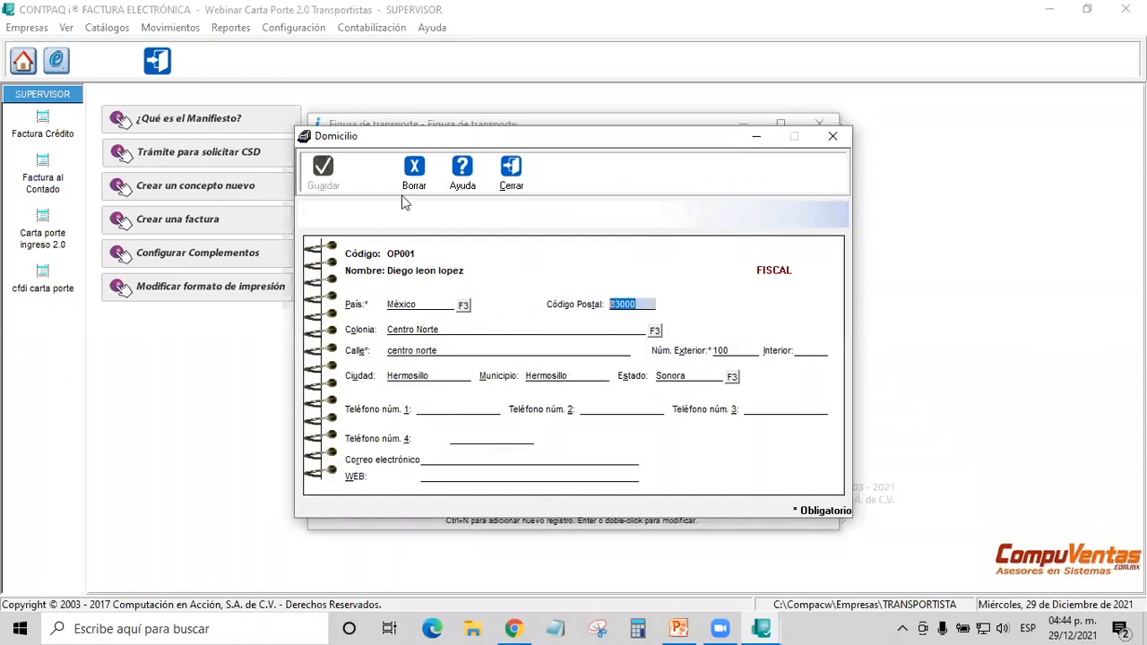
{"action": "left_click", "coordinate": [510, 170]}
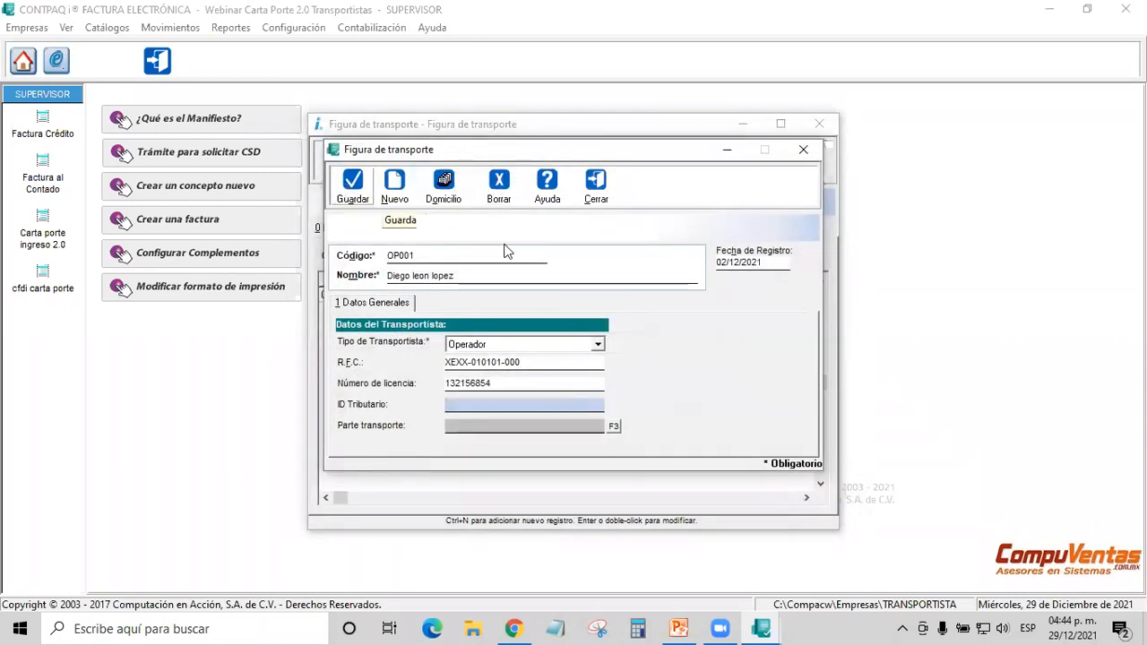
- Close the OP001 record without saving the changes and close the transport figure catalog
{"action": "left_click", "coordinate": [598, 181]}
{"action": "left_click", "coordinate": [578, 360]}
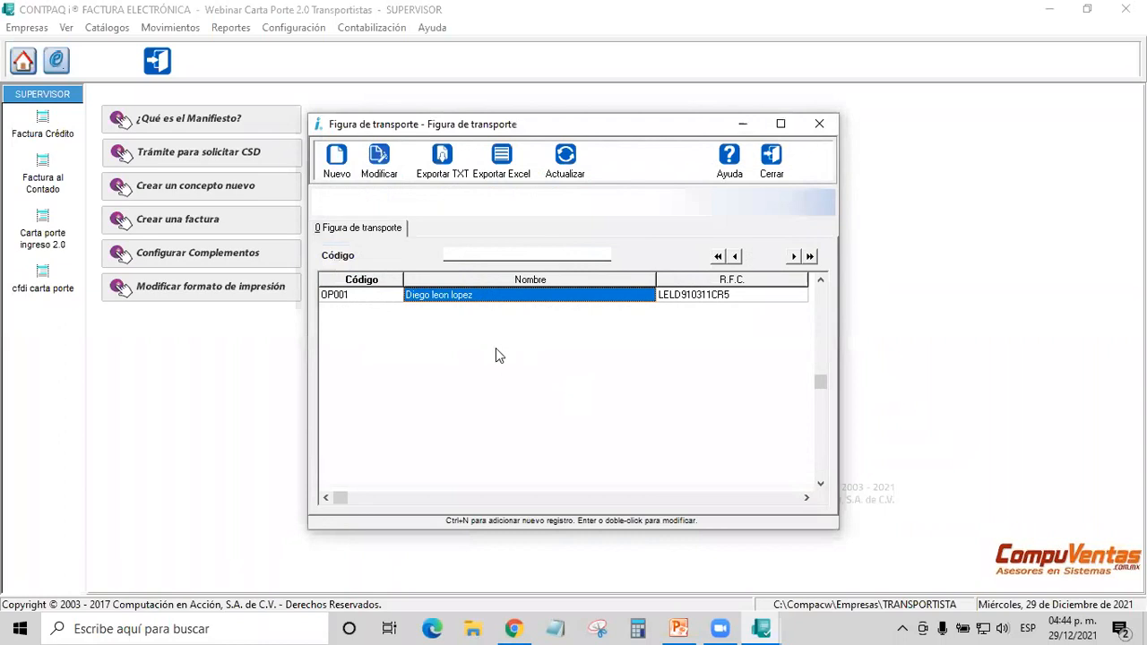
{"action": "left_click", "coordinate": [771, 159]}
- Open the Carta Porte Autotransporte catalog and display the record of truck ATR001
{"action": "left_click", "coordinate": [114, 28]}
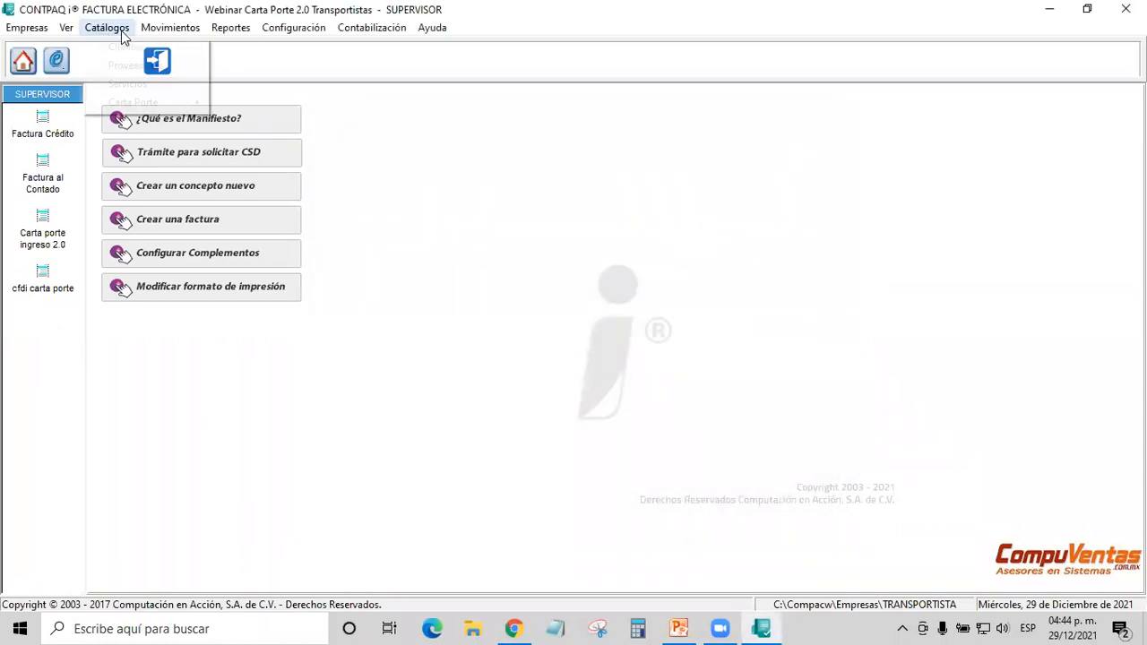
{"action": "mouse_move", "coordinate": [133, 102]}
{"action": "left_click", "coordinate": [265, 116]}
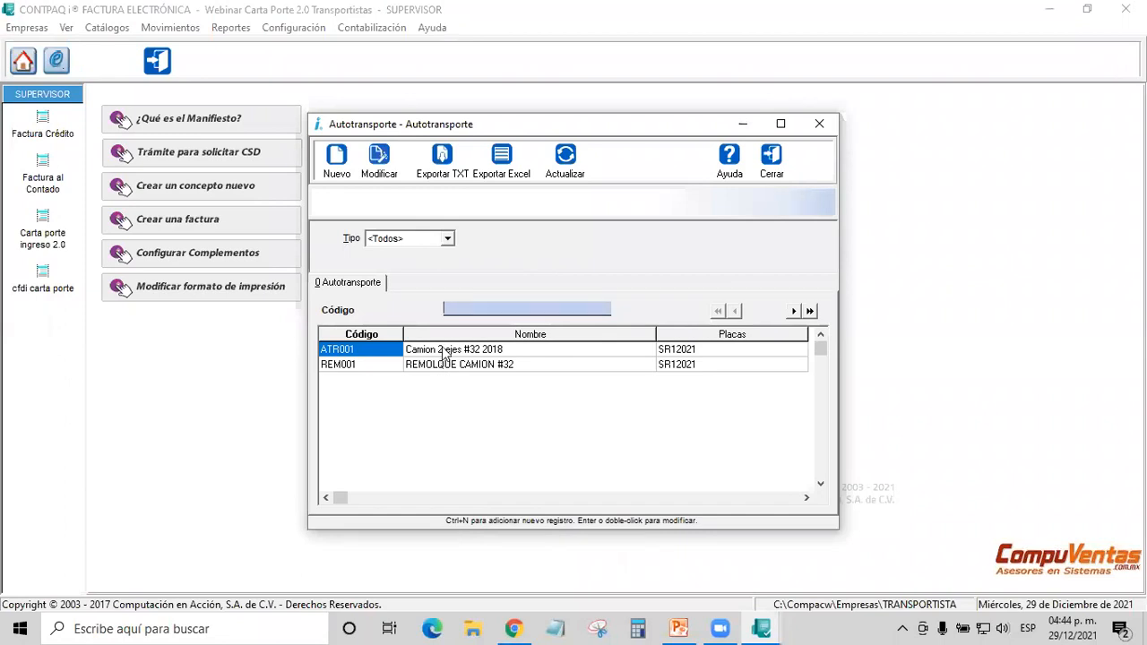
{"action": "double_click", "coordinate": [445, 353]}
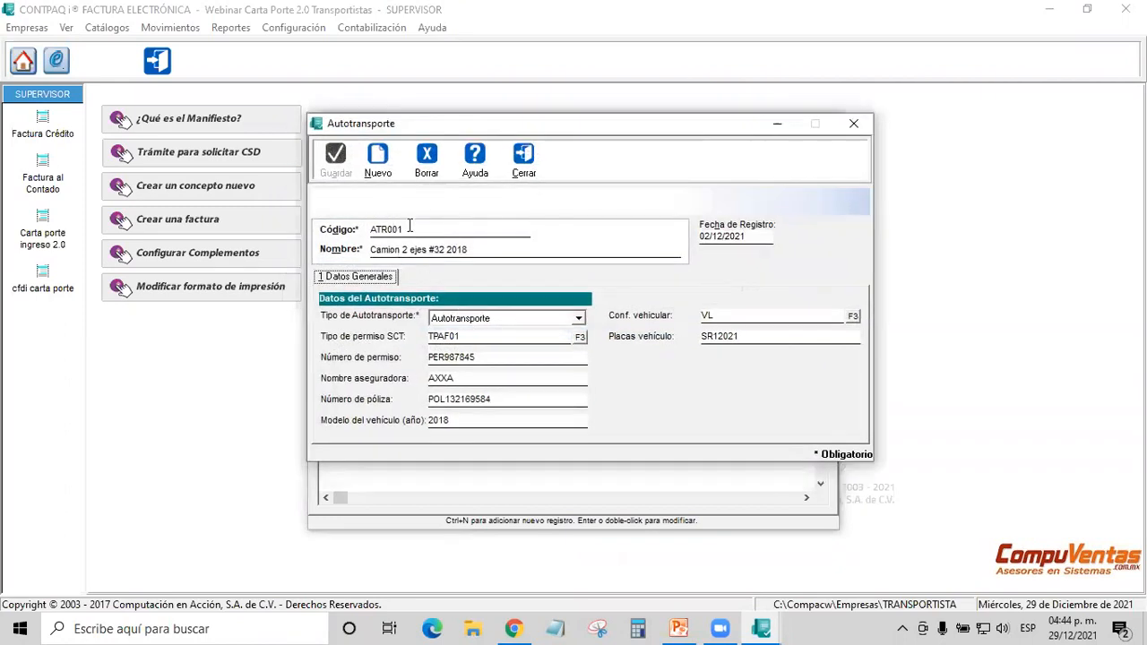
- Review the truck's name, the Tipo de Autotransporte options and the Tipo de permiso SCT value
{"action": "key", "text": "Tab"}
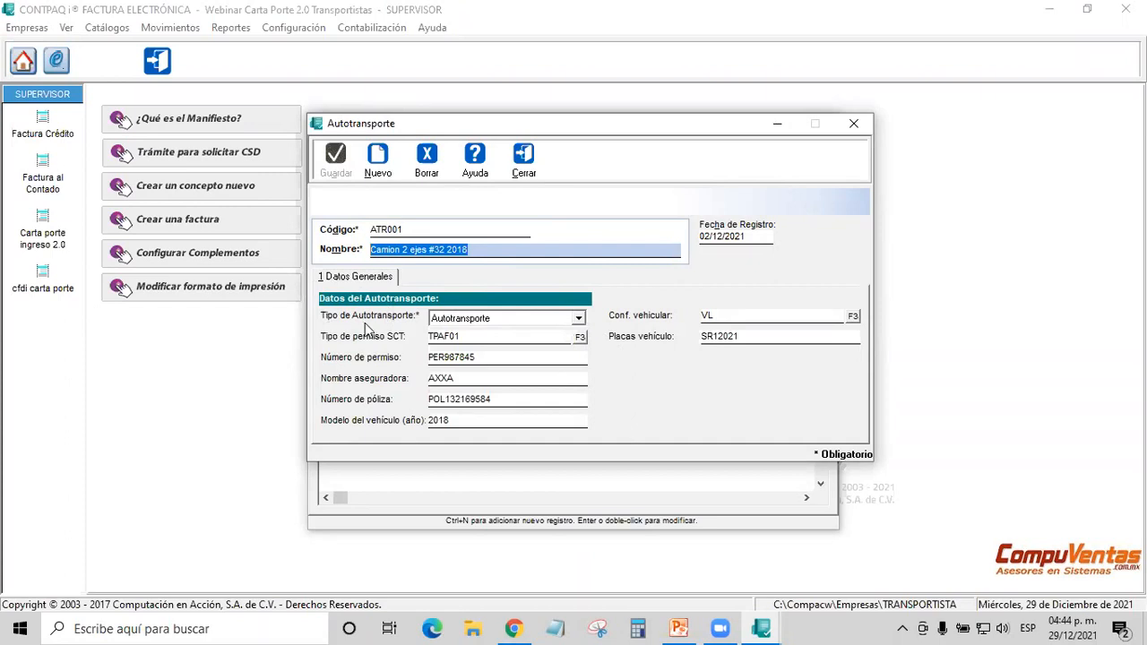
{"action": "left_click", "coordinate": [578, 321]}
{"action": "left_click", "coordinate": [579, 320]}
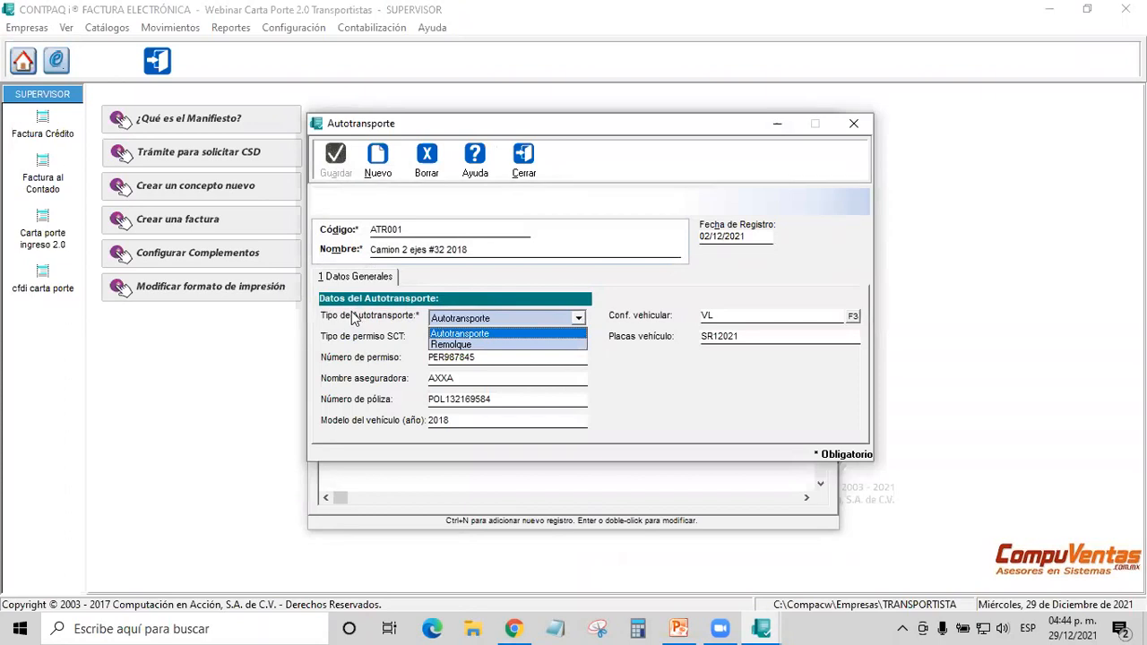
{"action": "left_click", "coordinate": [467, 336]}
{"action": "left_click", "coordinate": [468, 336]}
{"action": "left_click_drag", "start_coordinate": [467, 336], "coordinate": [384, 337]}
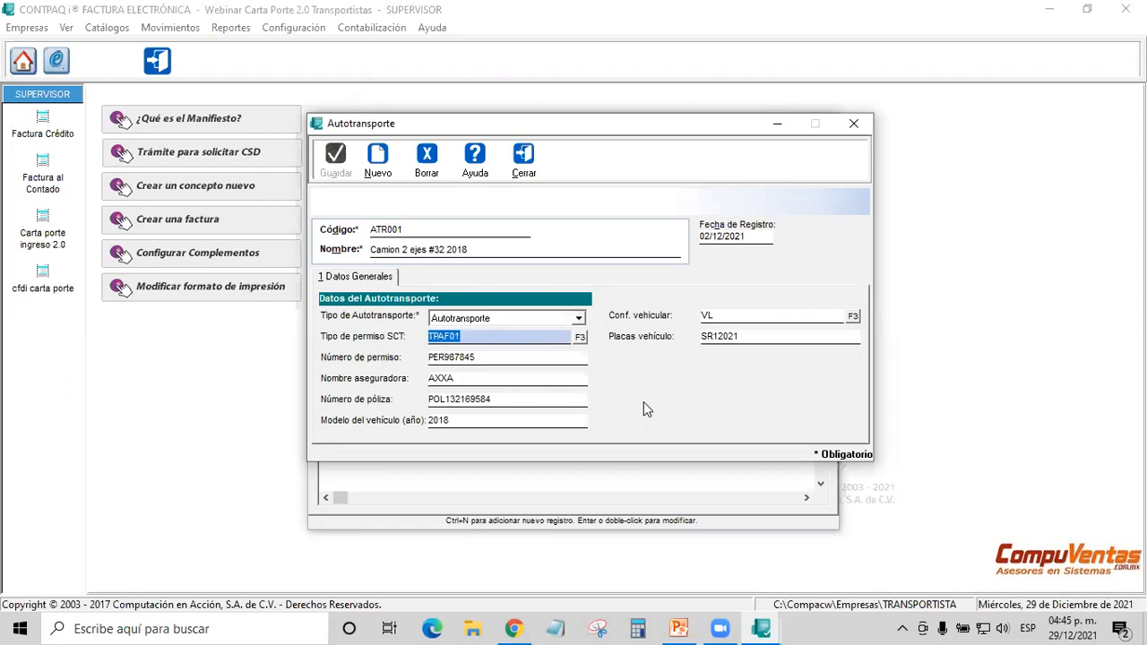
{"action": "left_click", "coordinate": [515, 336]}
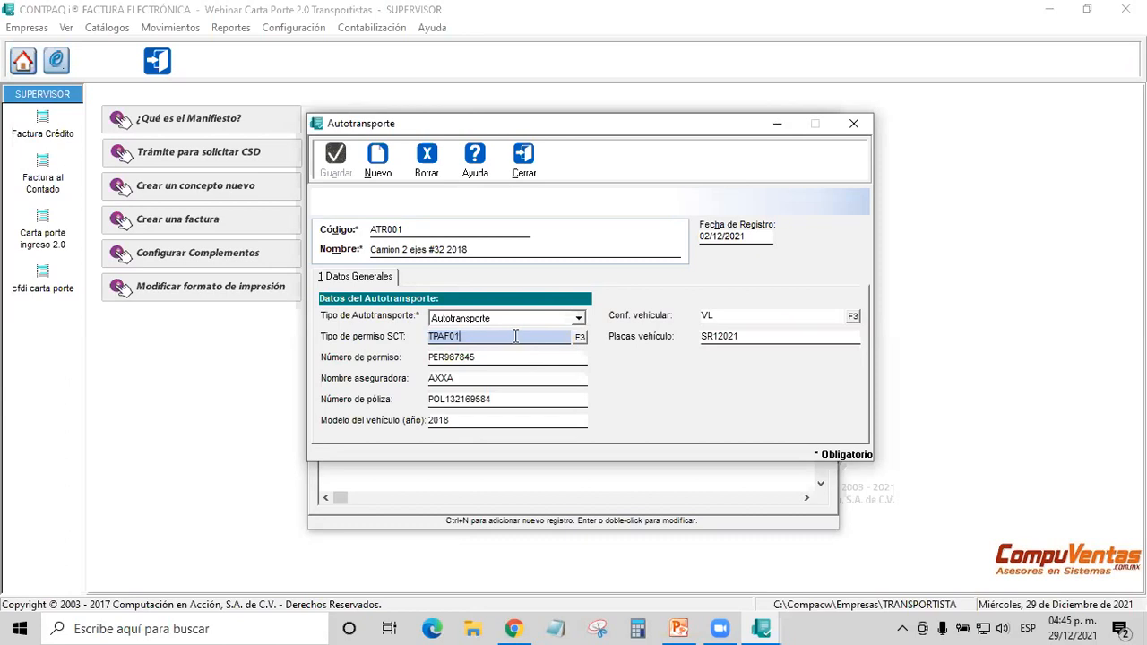
- Examine the full list of Tipo de permiso SCT codes for truck ATR001 and close it without changing the selection
{"action": "left_click", "coordinate": [581, 338]}
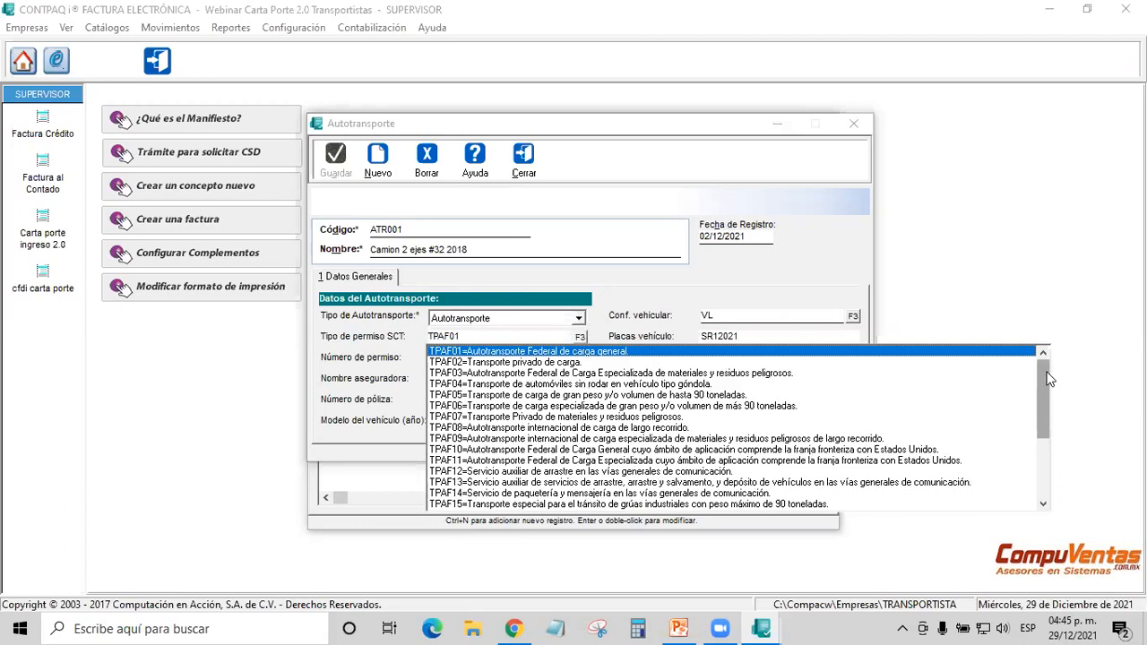
{"action": "left_click_drag", "start_coordinate": [1047, 372], "coordinate": [1037, 467]}
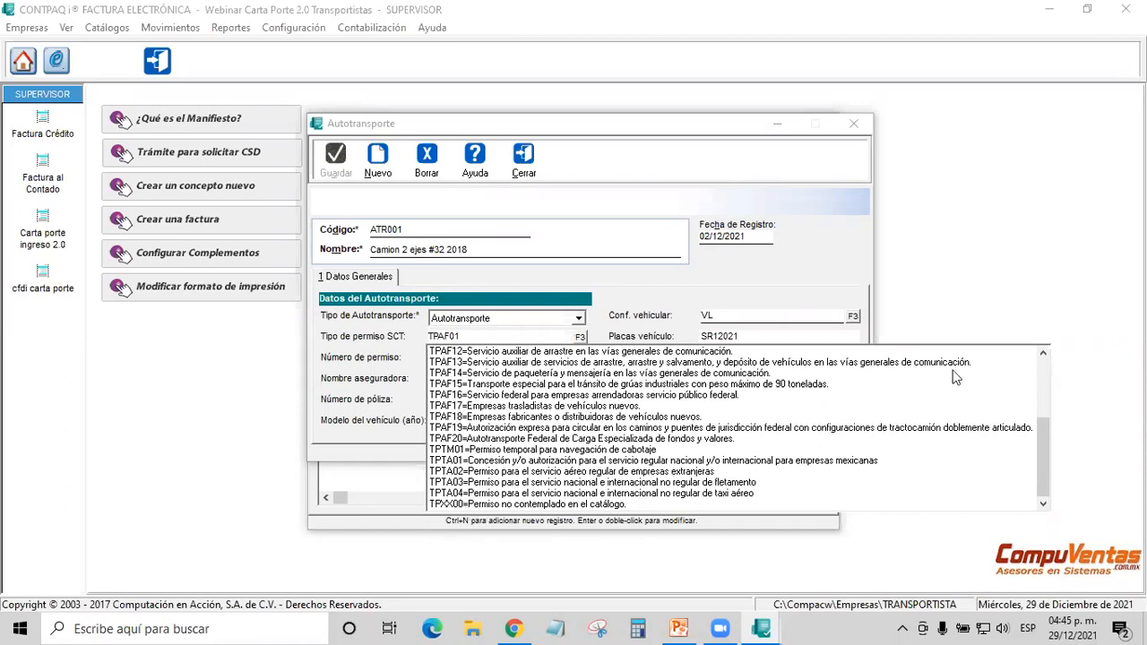
{"action": "left_click_drag", "start_coordinate": [1044, 444], "coordinate": [1052, 378]}
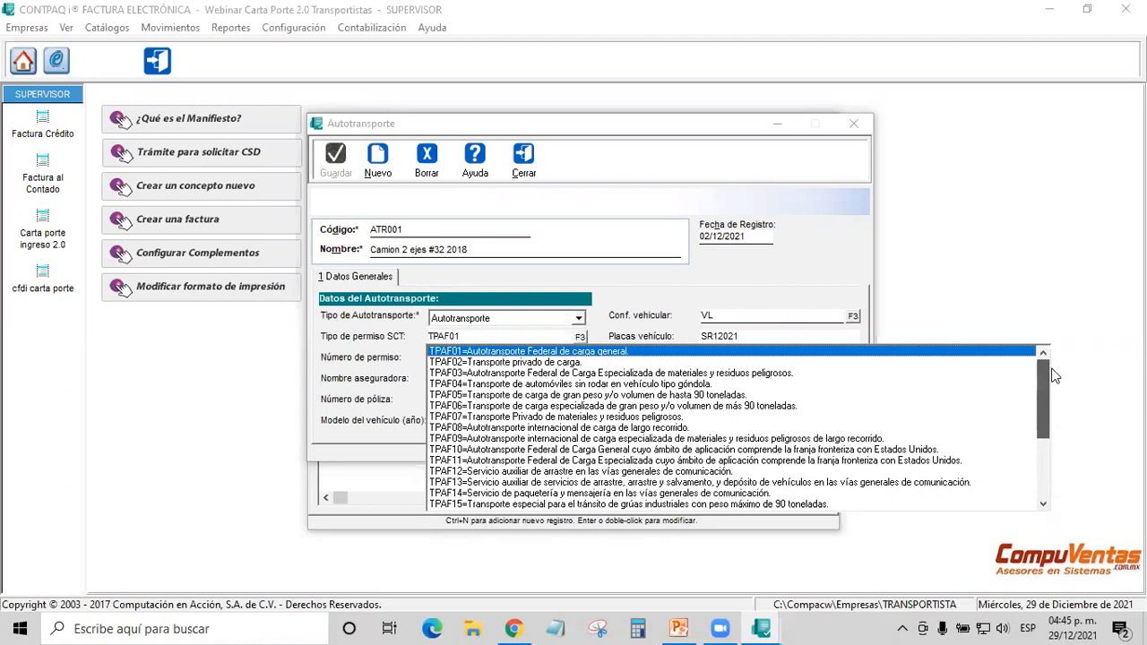
{"action": "left_click_drag", "start_coordinate": [1046, 388], "coordinate": [1052, 359]}
{"action": "left_click_drag", "start_coordinate": [1046, 376], "coordinate": [1036, 459]}
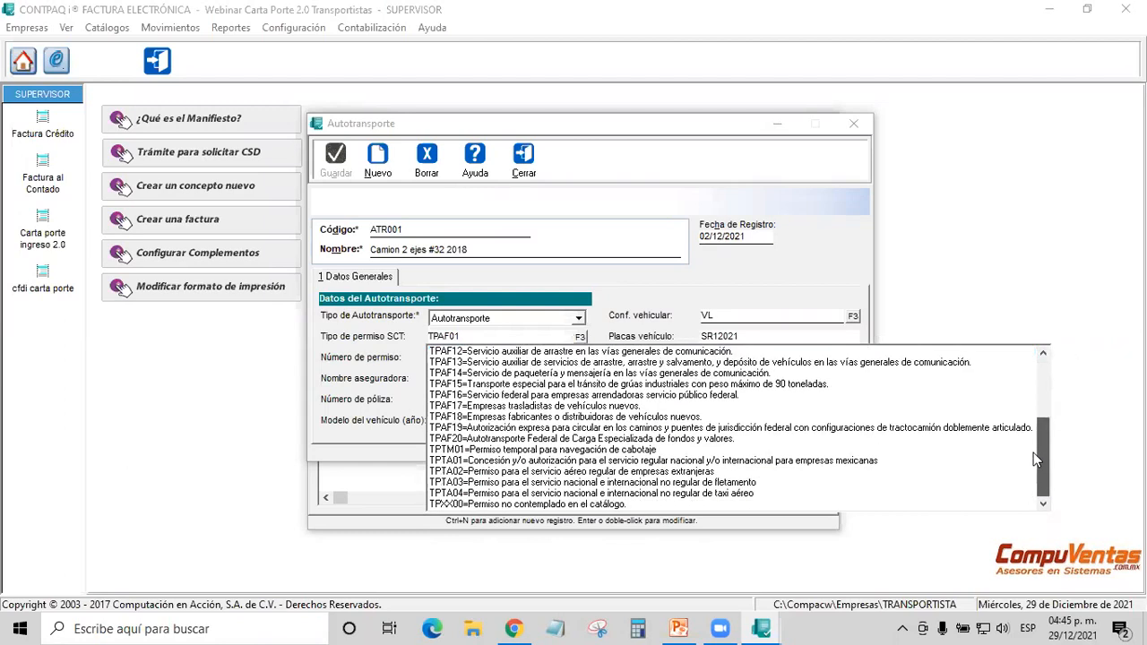
{"action": "left_click_drag", "start_coordinate": [602, 481], "coordinate": [587, 509]}
{"action": "key", "text": "Escape"}
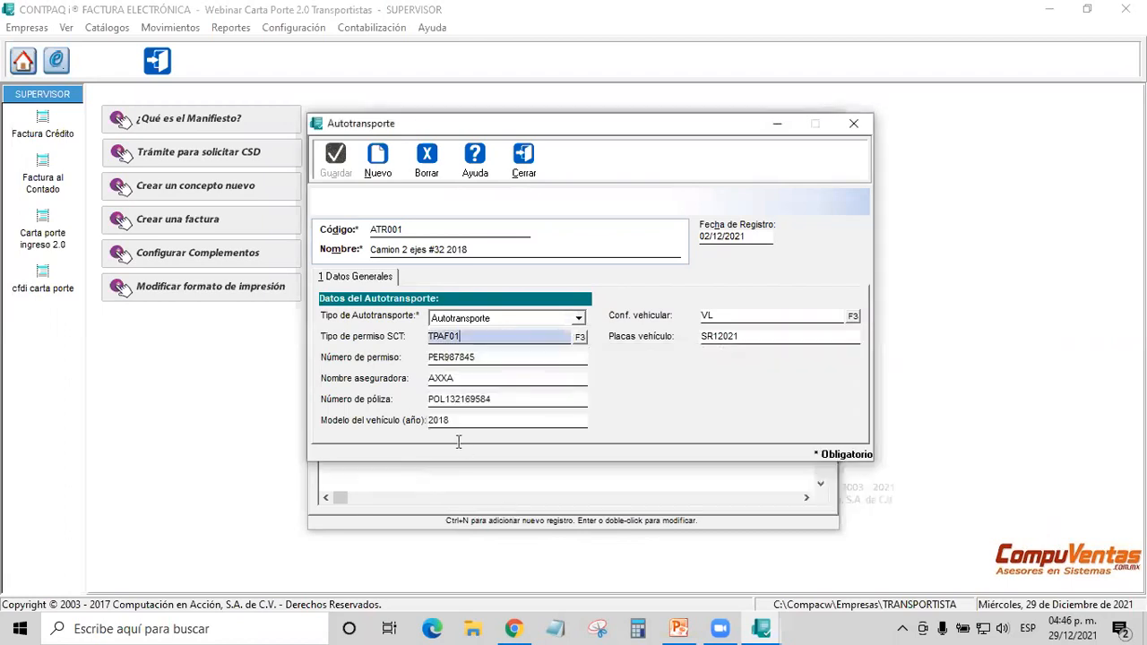
- Review the truck's permit number, insurer name, policy number and vehicle model year
{"action": "left_click", "coordinate": [490, 355]}
{"action": "double_click", "coordinate": [490, 355]}
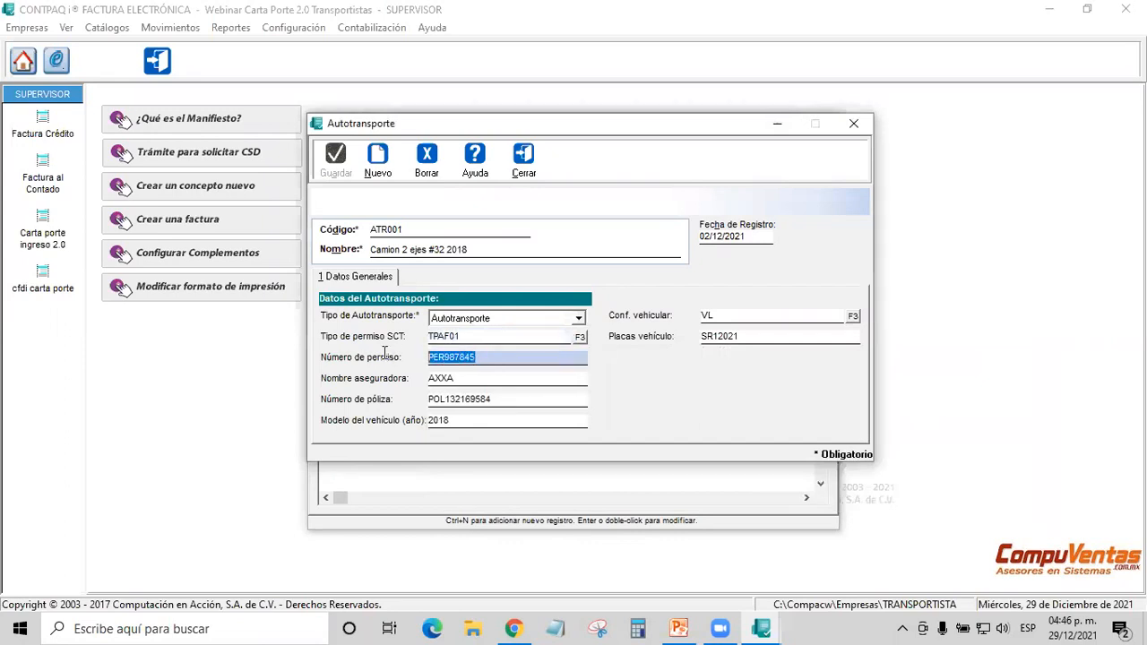
{"action": "double_click", "coordinate": [444, 363]}
{"action": "left_click", "coordinate": [486, 358]}
{"action": "key", "text": "shift+Home"}
{"action": "left_click", "coordinate": [477, 382]}
{"action": "key", "text": "shift+Home"}
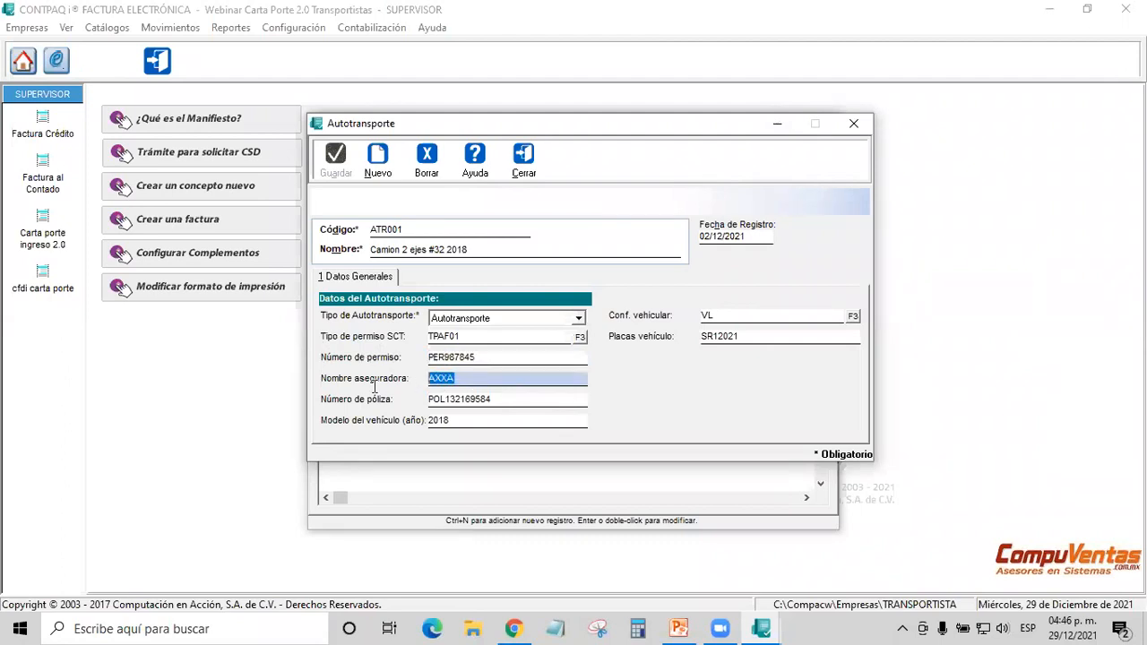
{"action": "double_click", "coordinate": [510, 400]}
{"action": "left_click_drag", "start_coordinate": [512, 400], "coordinate": [378, 400]}
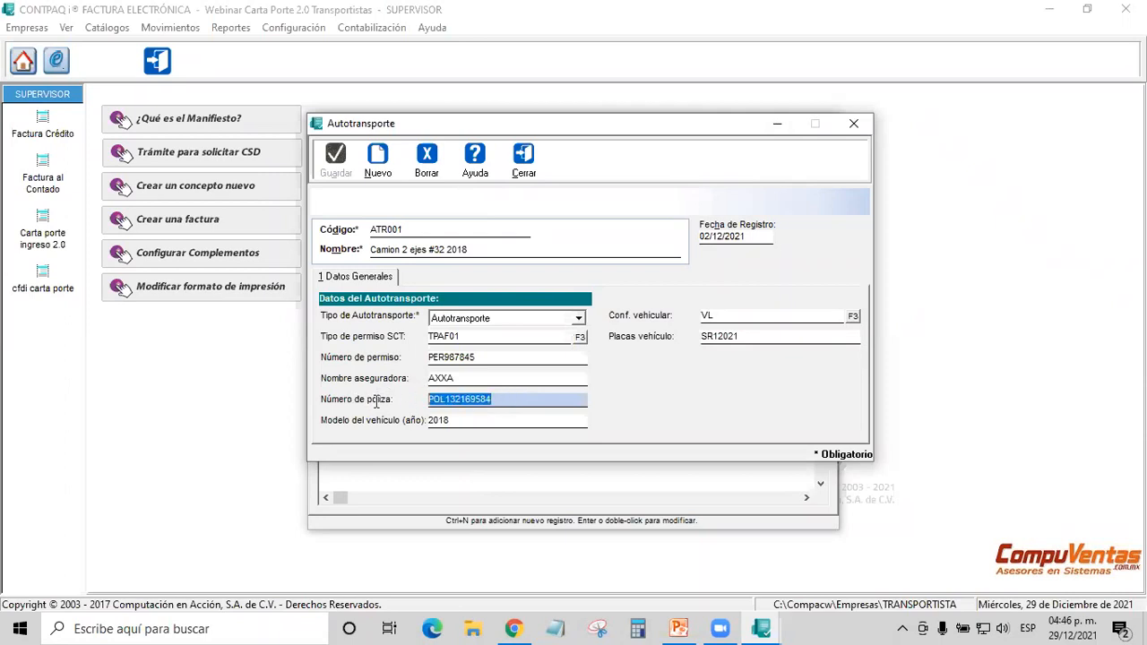
{"action": "double_click", "coordinate": [460, 420]}
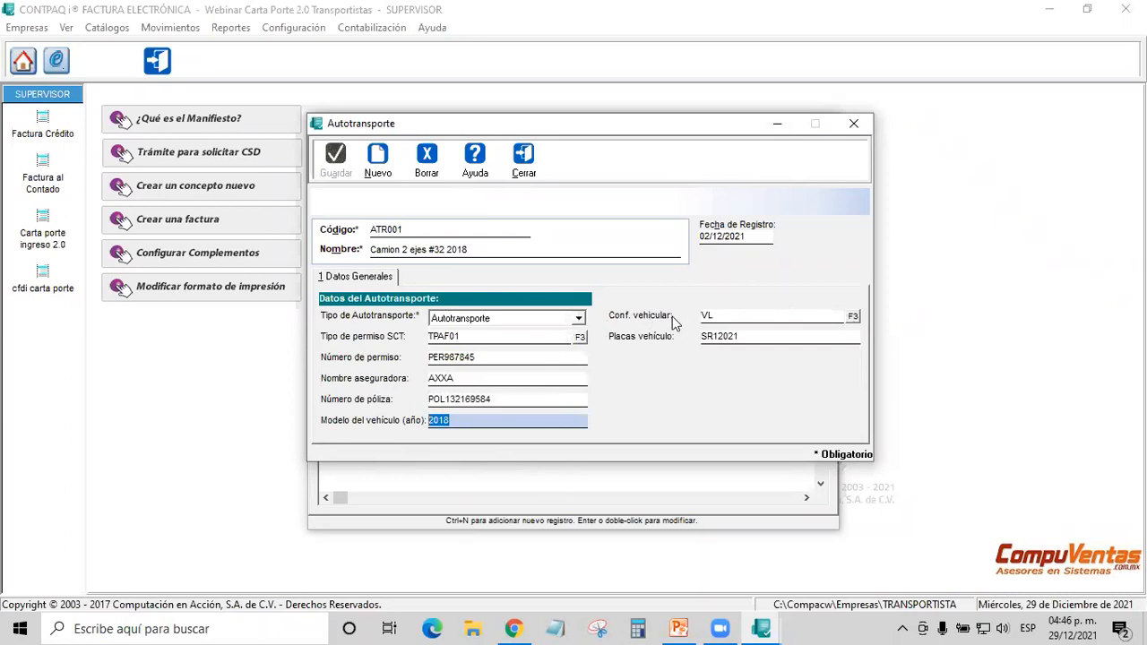
- Examine the full list of Conf. vehicular codes for truck ATR001, from light cargo vehicles and articulated trucks to specialized transport and cranes
{"action": "left_click", "coordinate": [854, 317]}
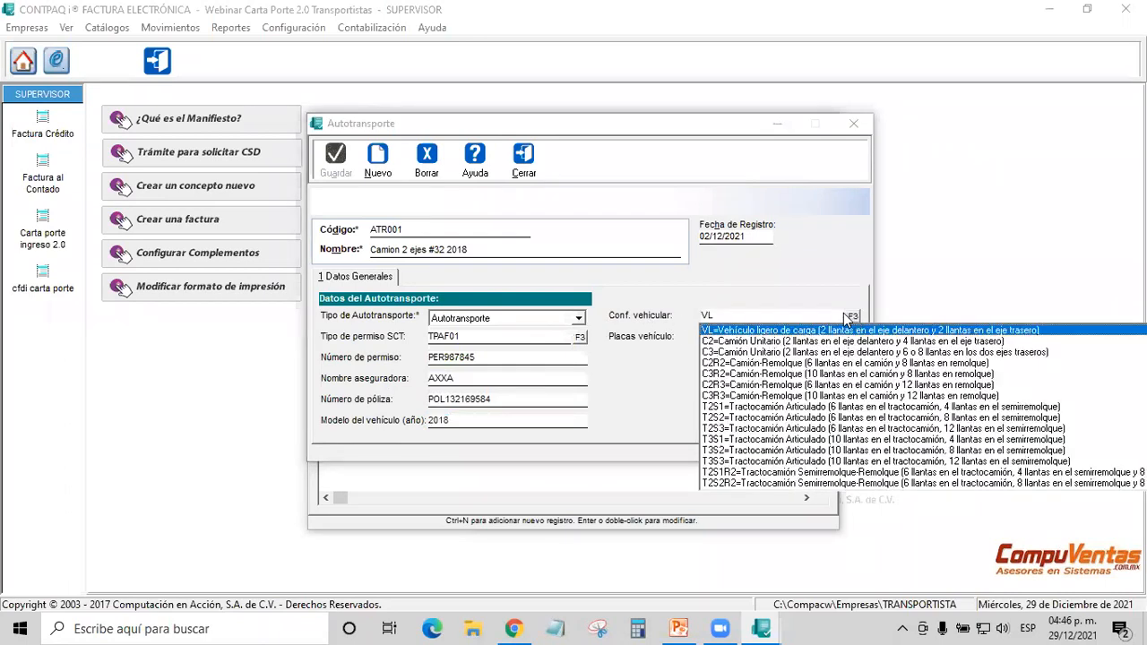
{"action": "key", "text": "Down"}
{"action": "key", "text": "Down"}
{"action": "key", "text": "Down"}
{"action": "key", "text": "Down"}
{"action": "key", "text": "Down"}
{"action": "key", "text": "Down"}
{"action": "key", "text": "Down"}
{"action": "key", "text": "Down"}
{"action": "key", "text": "Down"}
{"action": "key", "text": "Down"}
{"action": "key", "text": "Down"}
{"action": "key", "text": "Down"}
{"action": "key", "text": "Down"}
{"action": "key", "text": "Down"}
{"action": "key", "text": "Down"}
{"action": "key", "text": "Down"}
{"action": "key", "text": "Down"}
{"action": "key", "text": "Down"}
{"action": "key", "text": "Down"}
{"action": "key", "text": "Down"}
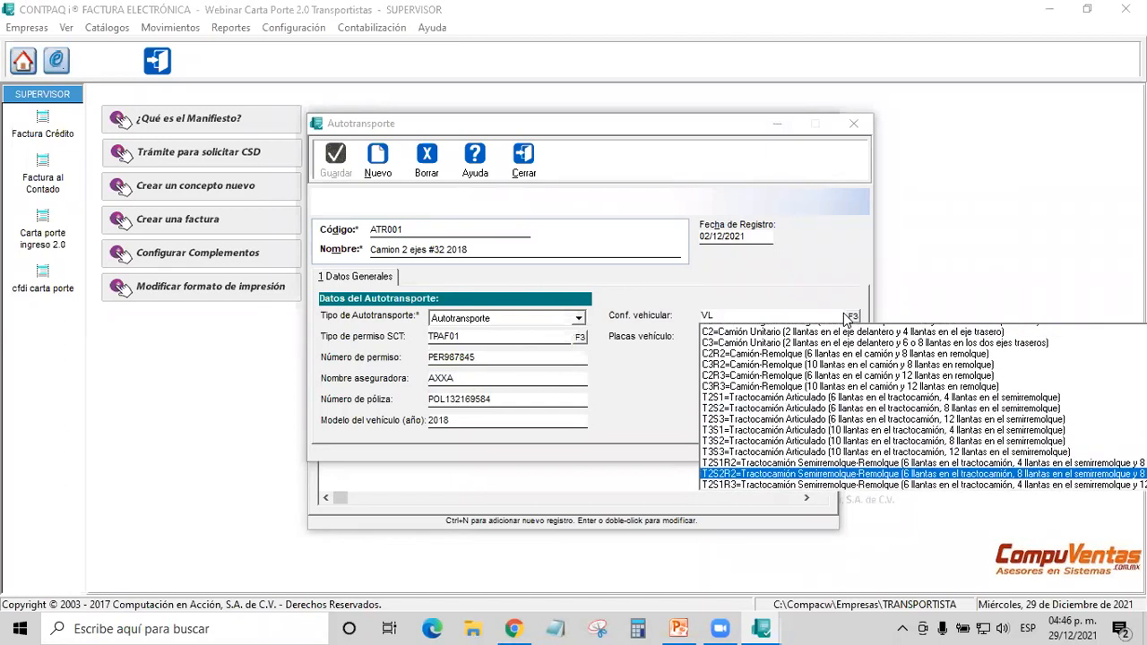
{"action": "key", "text": "Down"}
{"action": "key", "text": "Down"}
{"action": "key", "text": "Down"}
{"action": "key", "text": "Down"}
{"action": "key", "text": "Up"}
{"action": "key", "text": "Up"}
{"action": "key", "text": "Up"}
{"action": "key", "text": "Up"}
{"action": "key", "text": "Up"}
{"action": "key", "text": "Up"}
{"action": "key", "text": "Up"}
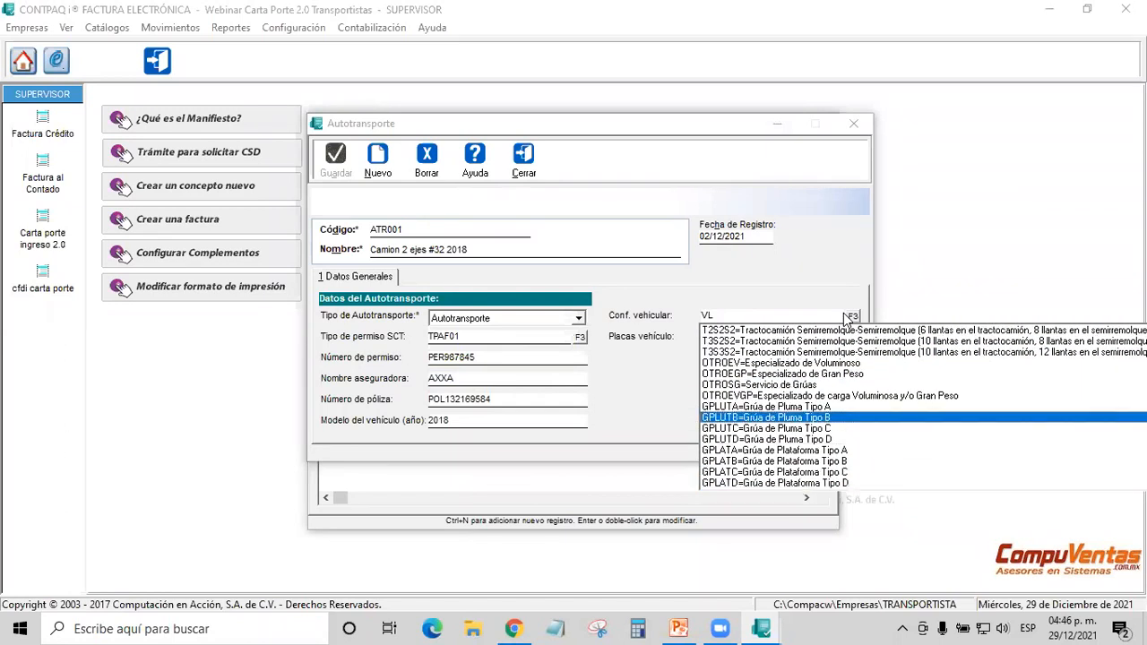
{"action": "key", "text": "Down"}
{"action": "key", "text": "Down"}
{"action": "key", "text": "Down"}
{"action": "key", "text": "Down"}
{"action": "key", "text": "Down"}
{"action": "key", "text": "Down"}
{"action": "key", "text": "Down"}
{"action": "key", "text": "Up"}
{"action": "key", "text": "Up"}
{"action": "key", "text": "Up"}
{"action": "key", "text": "Up"}
{"action": "key", "text": "Up"}
{"action": "key", "text": "Up"}
{"action": "key", "text": "Up"}
{"action": "key", "text": "Up"}
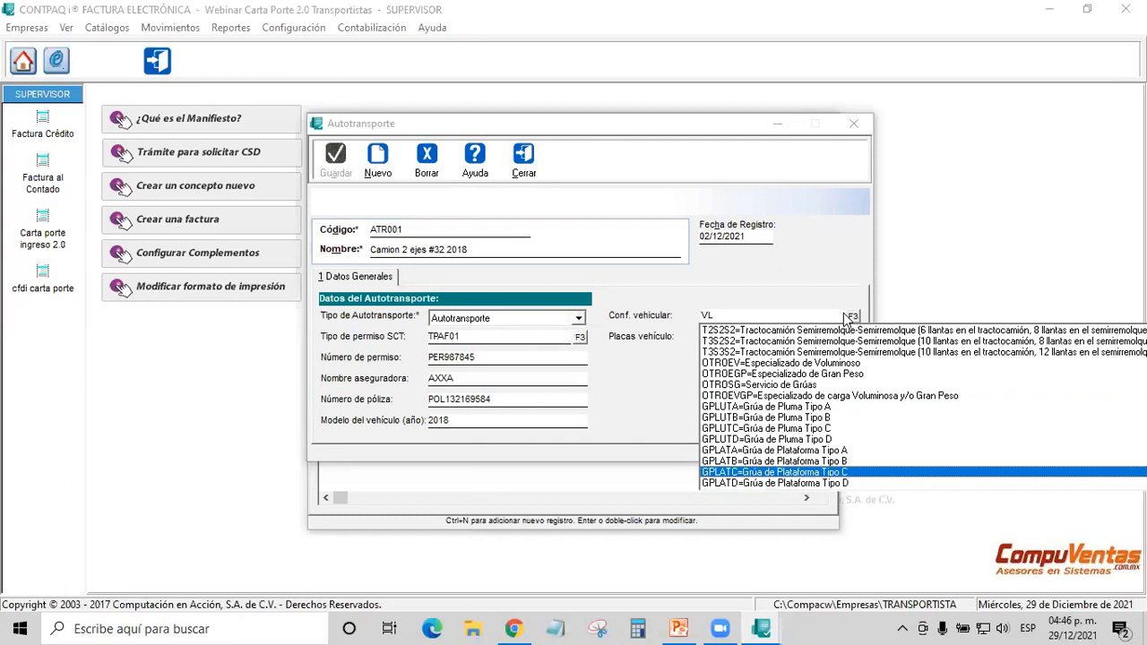
{"action": "key", "text": "Down"}
{"action": "key", "text": "Down"}
{"action": "key", "text": "Down"}
{"action": "key", "text": "Down"}
{"action": "key", "text": "Down"}
{"action": "key", "text": "Down"}
{"action": "key", "text": "Down"}
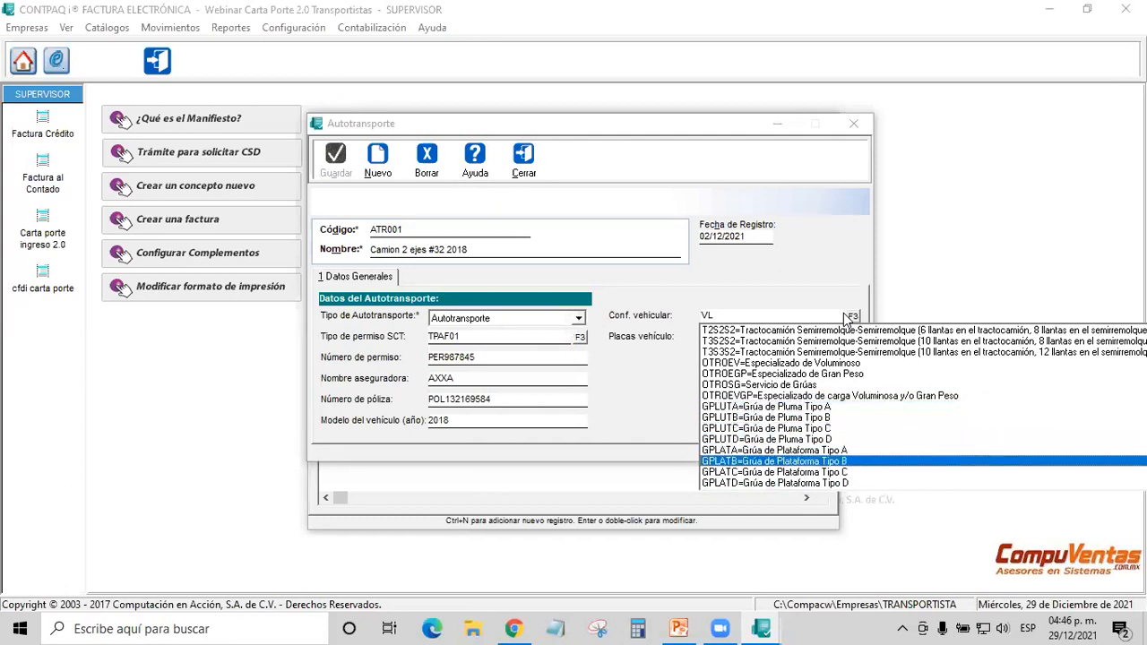
{"action": "key", "text": "Up"}
{"action": "key", "text": "Up"}
{"action": "key", "text": "Up"}
{"action": "key", "text": "Up"}
{"action": "key", "text": "Up"}
{"action": "key", "text": "Up"}
{"action": "key", "text": "Up"}
{"action": "key", "text": "Up"}
{"action": "key", "text": "Up"}
{"action": "key", "text": "Up"}
{"action": "key", "text": "Up"}
{"action": "key", "text": "Up"}
{"action": "key", "text": "Up"}
{"action": "key", "text": "Up"}
{"action": "key", "text": "Up"}
{"action": "key", "text": "Up"}
{"action": "key", "text": "Up"}
{"action": "key", "text": "Up"}
{"action": "key", "text": "Up"}
{"action": "key", "text": "Up"}
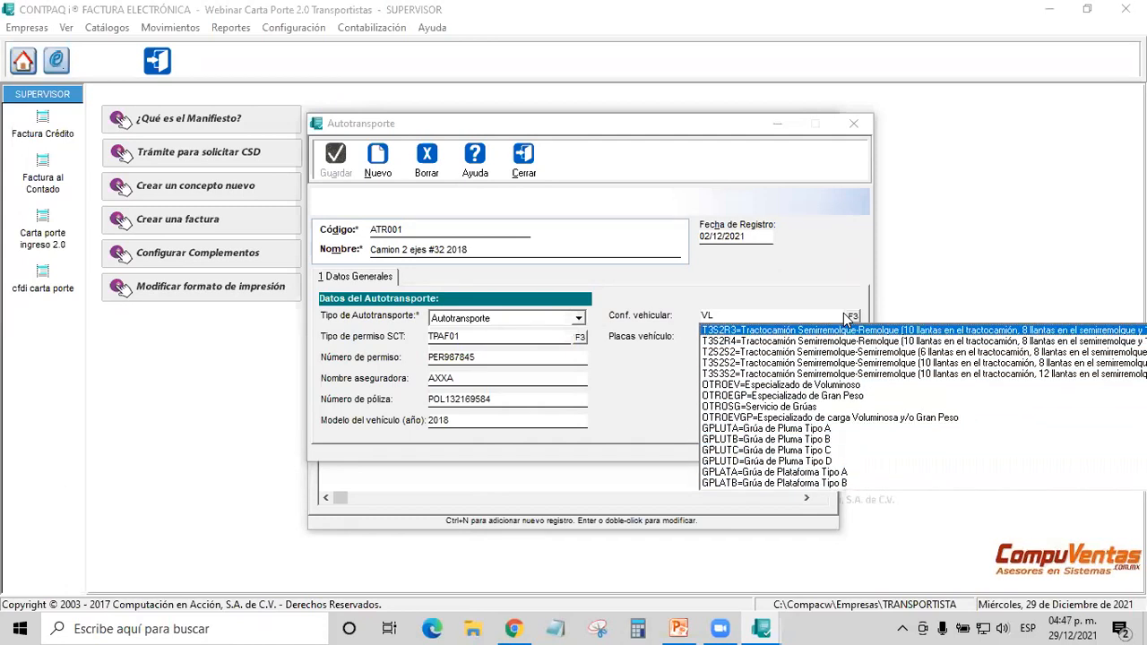
{"action": "key", "text": "Up"}
{"action": "key", "text": "Up"}
{"action": "key", "text": "Up"}
{"action": "key", "text": "Up"}
{"action": "key", "text": "Up"}
{"action": "key", "text": "Up"}
{"action": "key", "text": "Up"}
{"action": "key", "text": "Down"}
{"action": "key", "text": "Down"}
{"action": "key", "text": "Down"}
{"action": "key", "text": "Down"}
{"action": "key", "text": "Down"}
{"action": "key", "text": "Down"}
{"action": "key", "text": "Down"}
{"action": "key", "text": "Up"}
{"action": "key", "text": "Up"}
{"action": "key", "text": "Up"}
{"action": "key", "text": "Up"}
{"action": "key", "text": "Up"}
{"action": "key", "text": "Up"}
{"action": "key", "text": "Up"}
{"action": "key", "text": "Down"}
{"action": "key", "text": "Down"}
{"action": "key", "text": "Down"}
{"action": "key", "text": "Down"}
{"action": "key", "text": "Down"}
{"action": "key", "text": "Down"}
{"action": "key", "text": "Down"}
{"action": "key", "text": "Down"}
{"action": "key", "text": "Down"}
{"action": "key", "text": "Down"}
{"action": "key", "text": "Down"}
{"action": "key", "text": "Down"}
{"action": "key", "text": "Down"}
{"action": "key", "text": "Down"}
{"action": "key", "text": "Down"}
{"action": "key", "text": "Down"}
{"action": "key", "text": "Down"}
{"action": "key", "text": "Down"}
{"action": "key", "text": "Down"}
{"action": "key", "text": "Down"}
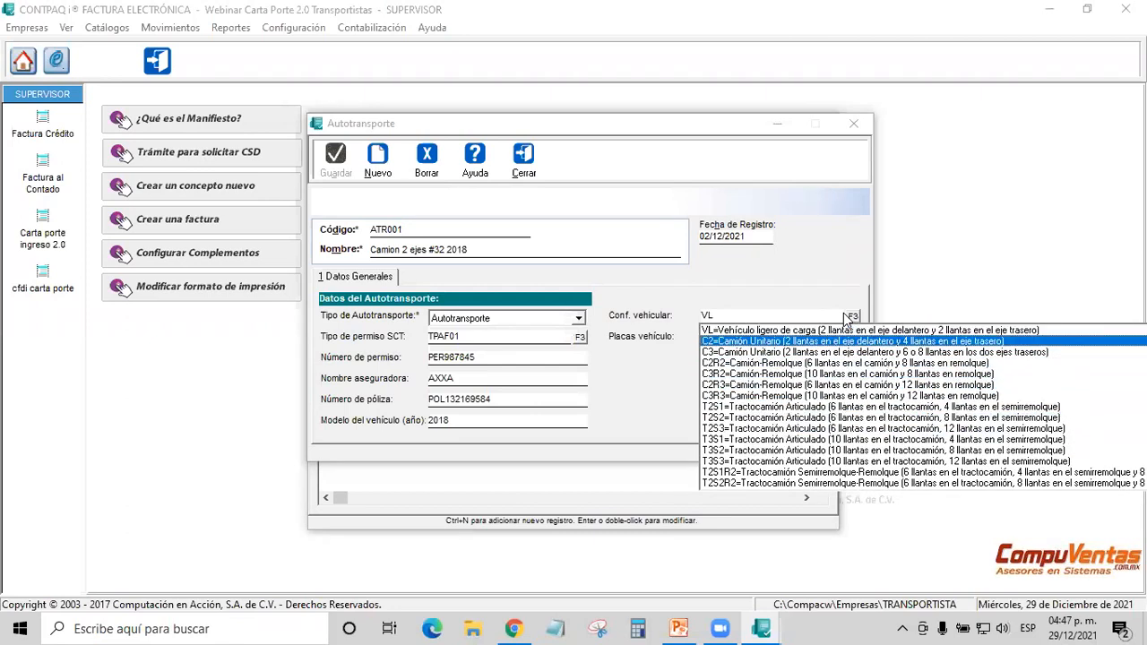
{"action": "key", "text": "Down"}
{"action": "key", "text": "Down"}
{"action": "key", "text": "Down"}
{"action": "key", "text": "Down"}
{"action": "key", "text": "Up"}
{"action": "key", "text": "Up"}
{"action": "key", "text": "Up"}
{"action": "key", "text": "Up"}
{"action": "key", "text": "Up"}
{"action": "key", "text": "Up"}
{"action": "key", "text": "Up"}
{"action": "key", "text": "Up"}
{"action": "key", "text": "Up"}
{"action": "key", "text": "Up"}
{"action": "key", "text": "Up"}
{"action": "key", "text": "Up"}
{"action": "key", "text": "Up"}
{"action": "key", "text": "Up"}
{"action": "key", "text": "Up"}
{"action": "key", "text": "Up"}
{"action": "key", "text": "Up"}
{"action": "key", "text": "Up"}
{"action": "key", "text": "Up"}
{"action": "key", "text": "Up"}
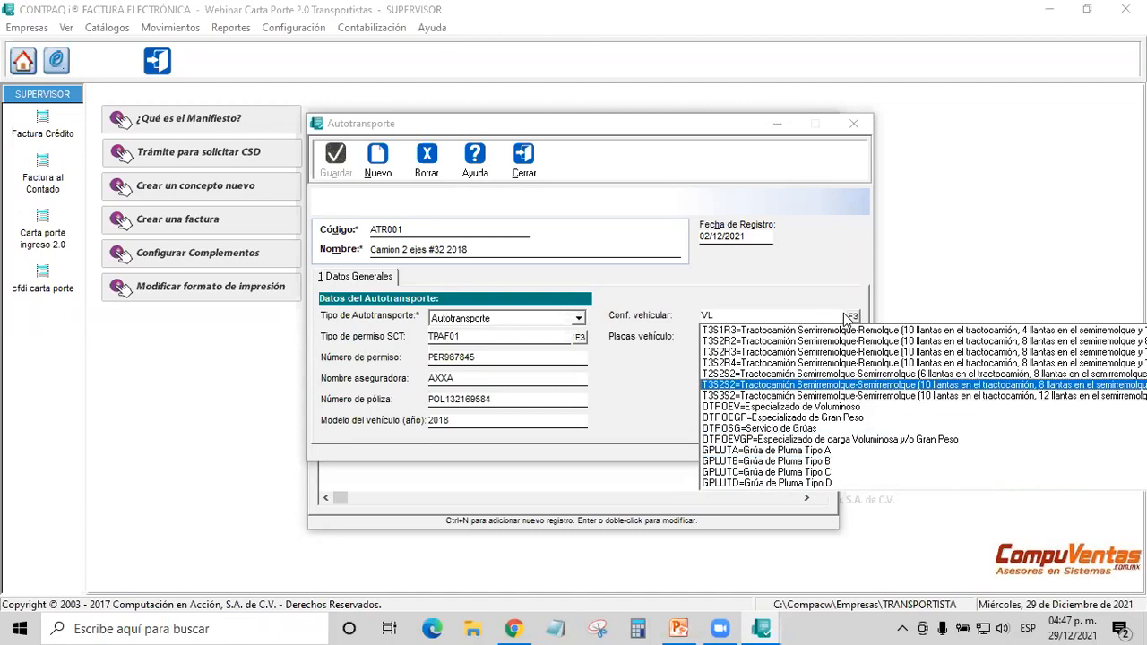
- Examine the Conf. vehicular codes around the tractor-semitrailer and specialized transport entries, returning to the first light cargo vehicle code
{"action": "key", "text": "Down"}
{"action": "key", "text": "Down"}
{"action": "key", "text": "Up"}
{"action": "key", "text": "Up"}
{"action": "key", "text": "Down"}
{"action": "key", "text": "Down"}
{"action": "key", "text": "Down"}
{"action": "key", "text": "Up"}
{"action": "key", "text": "Down"}
{"action": "key", "text": "Down"}
{"action": "key", "text": "Down"}
{"action": "key", "text": "Down"}
{"action": "key", "text": "Down"}
{"action": "key", "text": "Down"}
{"action": "key", "text": "Down"}
{"action": "key", "text": "Down"}
{"action": "key", "text": "Down"}
{"action": "key", "text": "Down"}
{"action": "key", "text": "Down"}
{"action": "key", "text": "Down"}
{"action": "key", "text": "Down"}
{"action": "key", "text": "Down"}
{"action": "key", "text": "Up"}
{"action": "key", "text": "Up"}
{"action": "key", "text": "Up"}
{"action": "key", "text": "Up"}
{"action": "key", "text": "Up"}
{"action": "key", "text": "Up"}
{"action": "key", "text": "Up"}
{"action": "key", "text": "Up"}
{"action": "key", "text": "Up"}
{"action": "key", "text": "Up"}
{"action": "key", "text": "Up"}
{"action": "key", "text": "Up"}
{"action": "key", "text": "Up"}
{"action": "key", "text": "Up"}
{"action": "key", "text": "Up"}
{"action": "key", "text": "Up"}
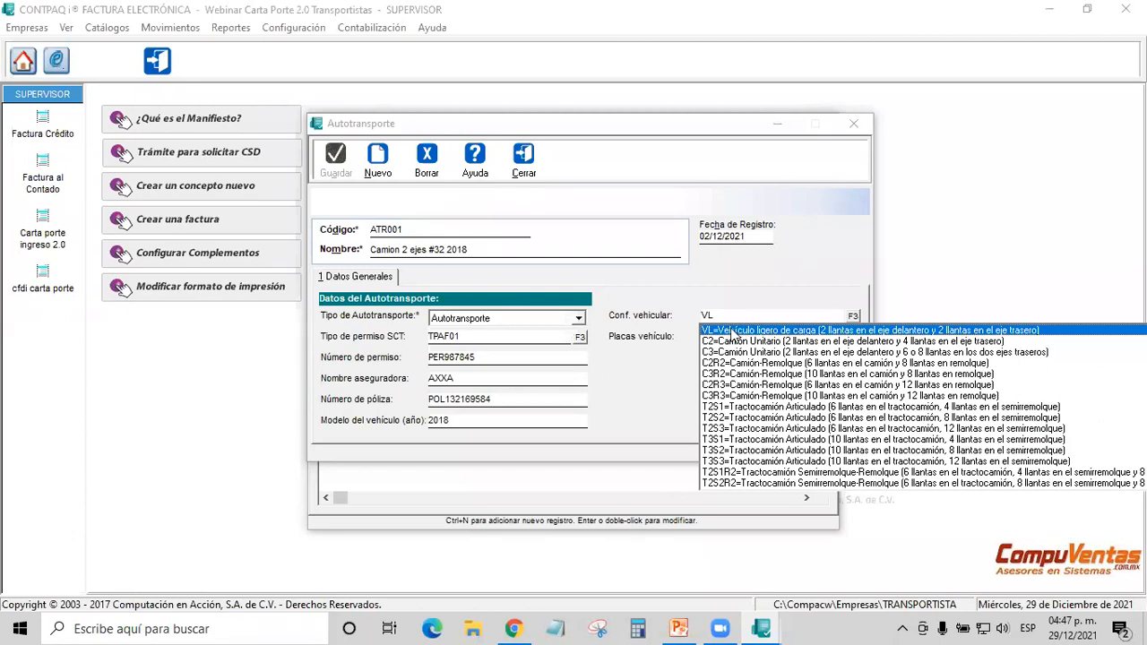
- Compare the unit truck and truck-trailer codes and set truck ATR001's Conf. vehicular to VL (Vehículo ligero de carga)
{"action": "key", "text": "Down"}
{"action": "key", "text": "Down"}
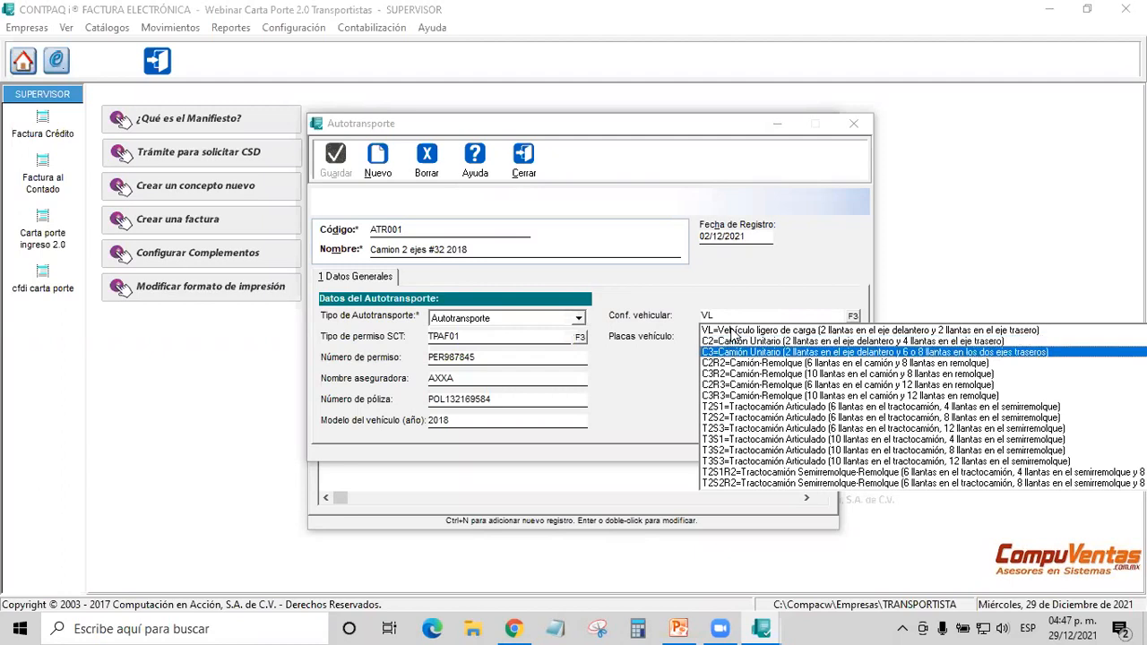
{"action": "key", "text": "Down"}
{"action": "key", "text": "Down"}
{"action": "key", "text": "Down"}
{"action": "key", "text": "Down"}
{"action": "key", "text": "Up"}
{"action": "key", "text": "Up"}
{"action": "key", "text": "Up"}
{"action": "key", "text": "Up"}
{"action": "key", "text": "Up"}
{"action": "key", "text": "Up"}
{"action": "left_click", "coordinate": [732, 330]}
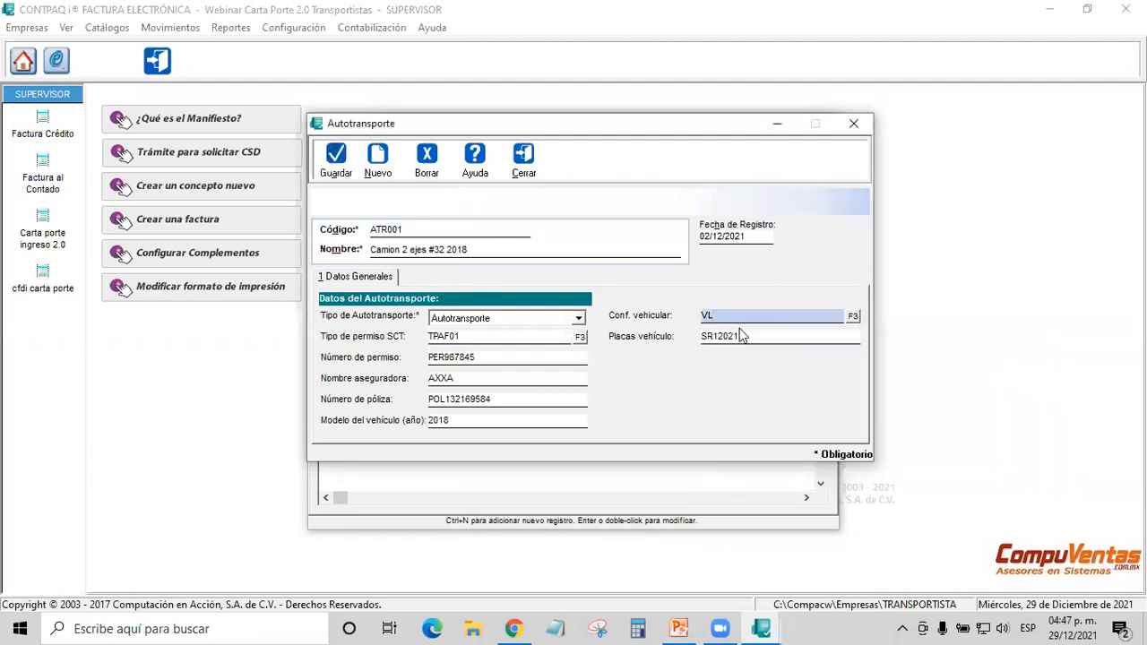
- Check truck ATR001's vehicle plates and save the record
{"action": "left_click", "coordinate": [755, 336]}
{"action": "left_click_drag", "start_coordinate": [754, 336], "coordinate": [652, 336]}
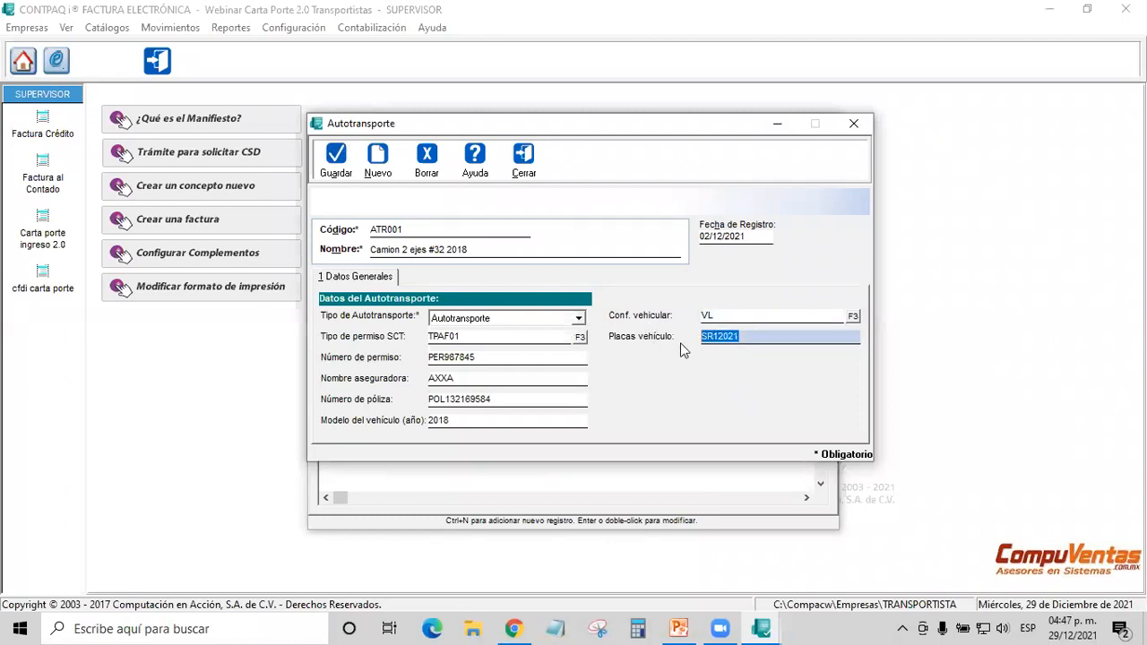
{"action": "left_click", "coordinate": [337, 164]}
- Load the trailer record REM001 and check its Tipo de Autotransporte options, keeping Remolque
{"action": "left_click", "coordinate": [539, 230]}
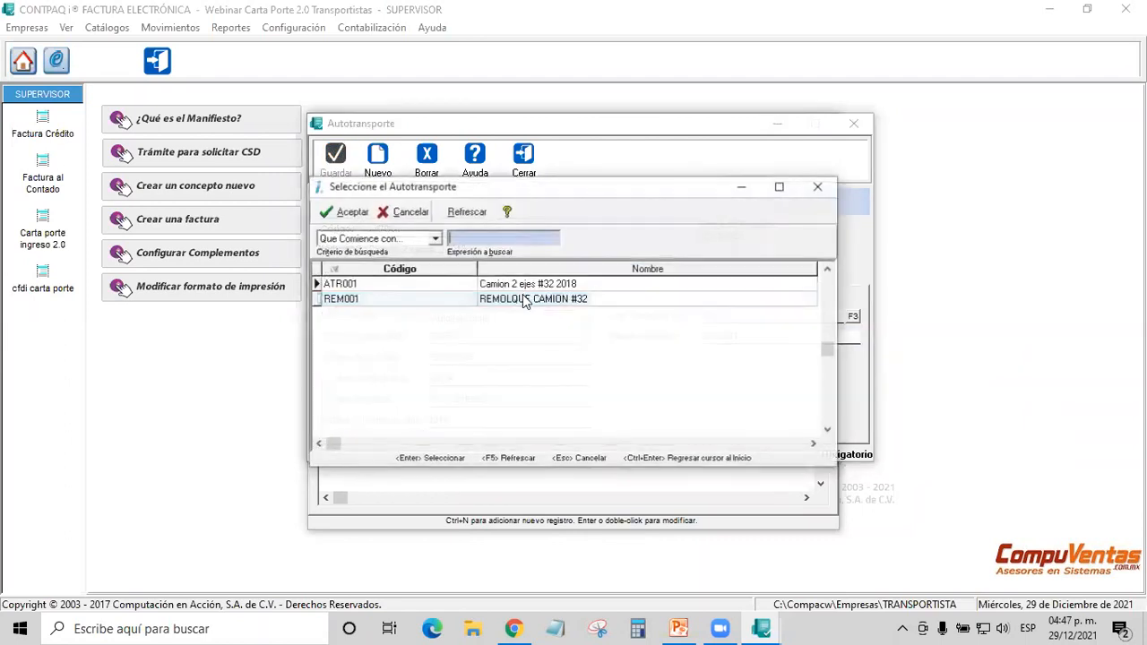
{"action": "double_click", "coordinate": [533, 305]}
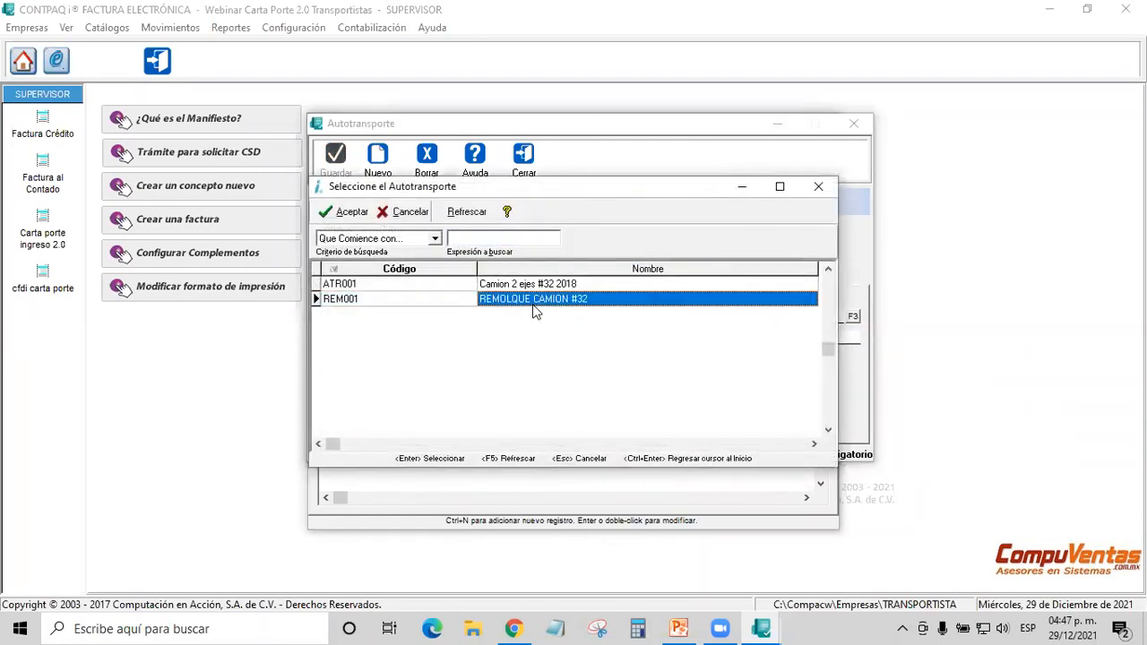
{"action": "left_click", "coordinate": [578, 318]}
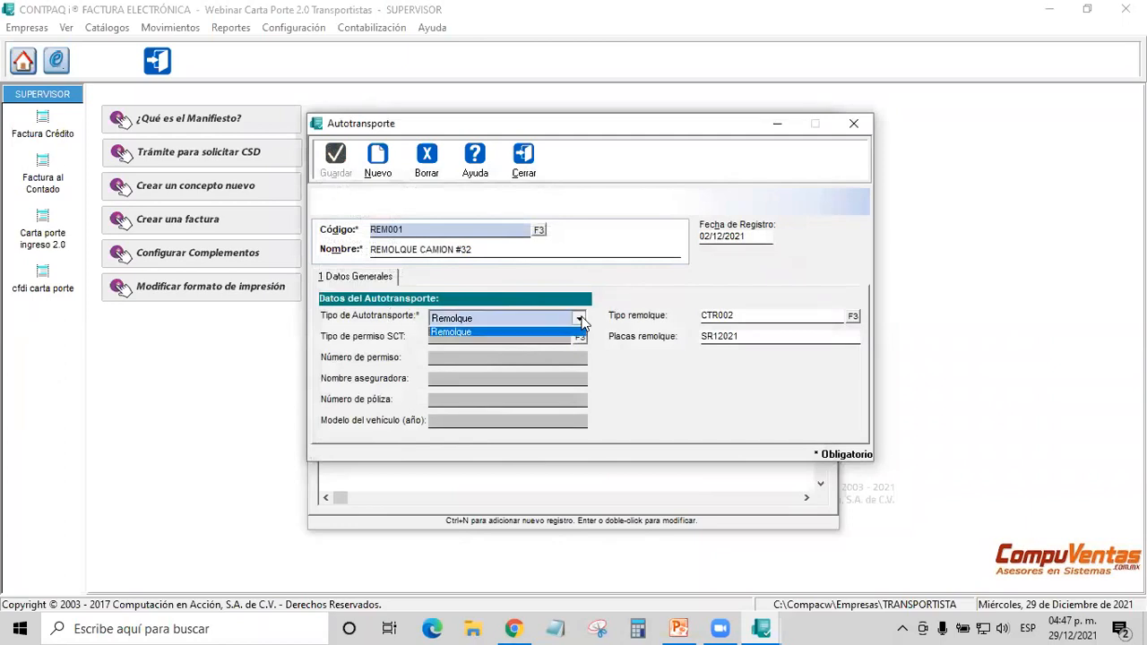
{"action": "left_click", "coordinate": [473, 340]}
- Review trailer REM001's Tipo remolque list, keeping CTR002=Caja, check its plates, and close the Autotransporte catalog
{"action": "left_click", "coordinate": [758, 319]}
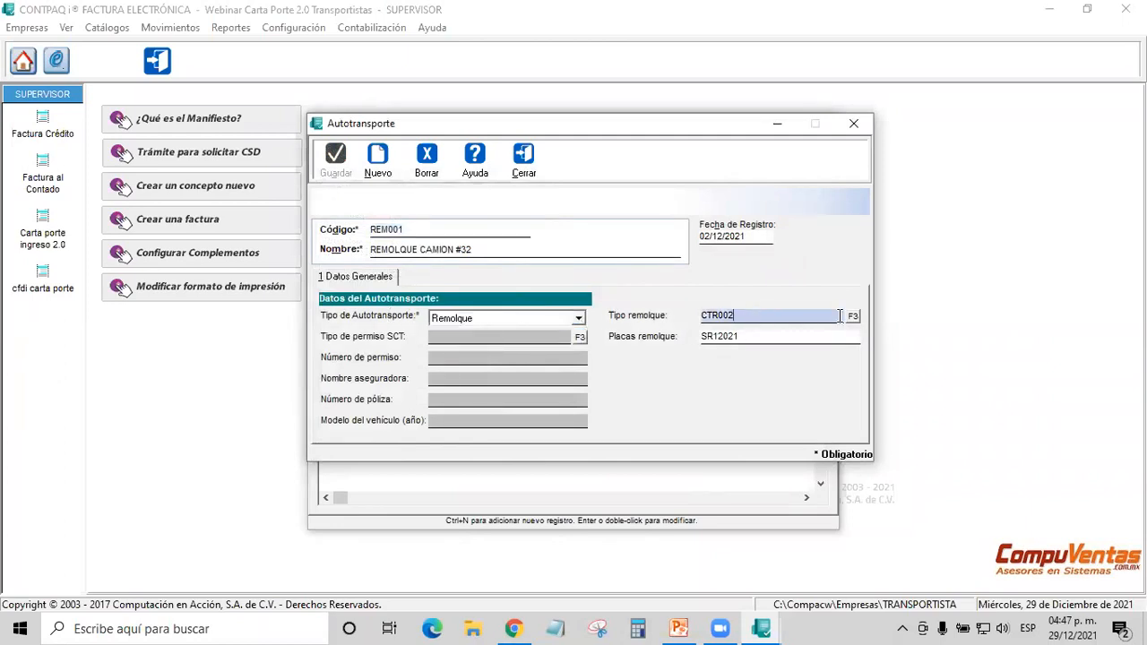
{"action": "left_click", "coordinate": [852, 318]}
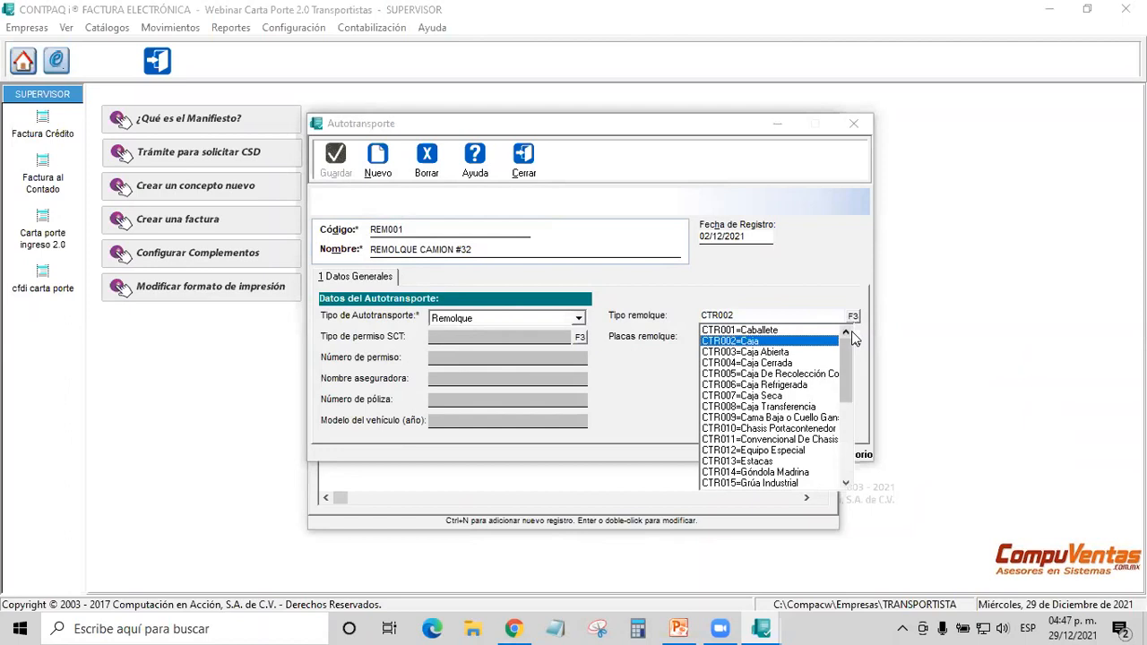
{"action": "left_click", "coordinate": [811, 341]}
{"action": "left_click", "coordinate": [766, 336]}
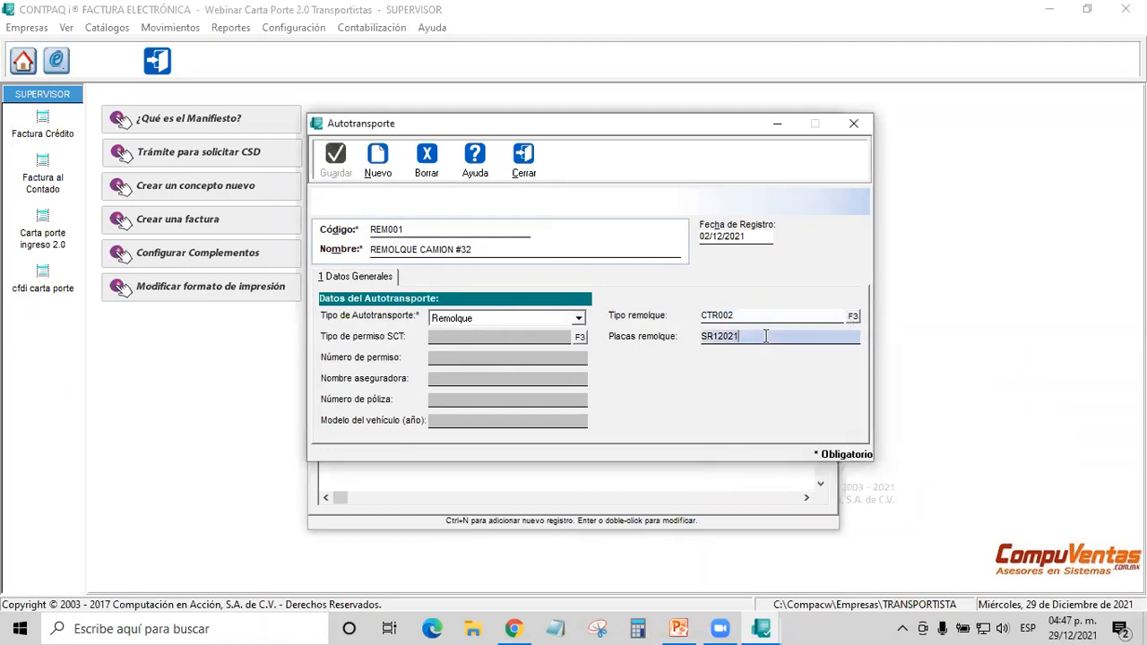
{"action": "left_click", "coordinate": [531, 172]}
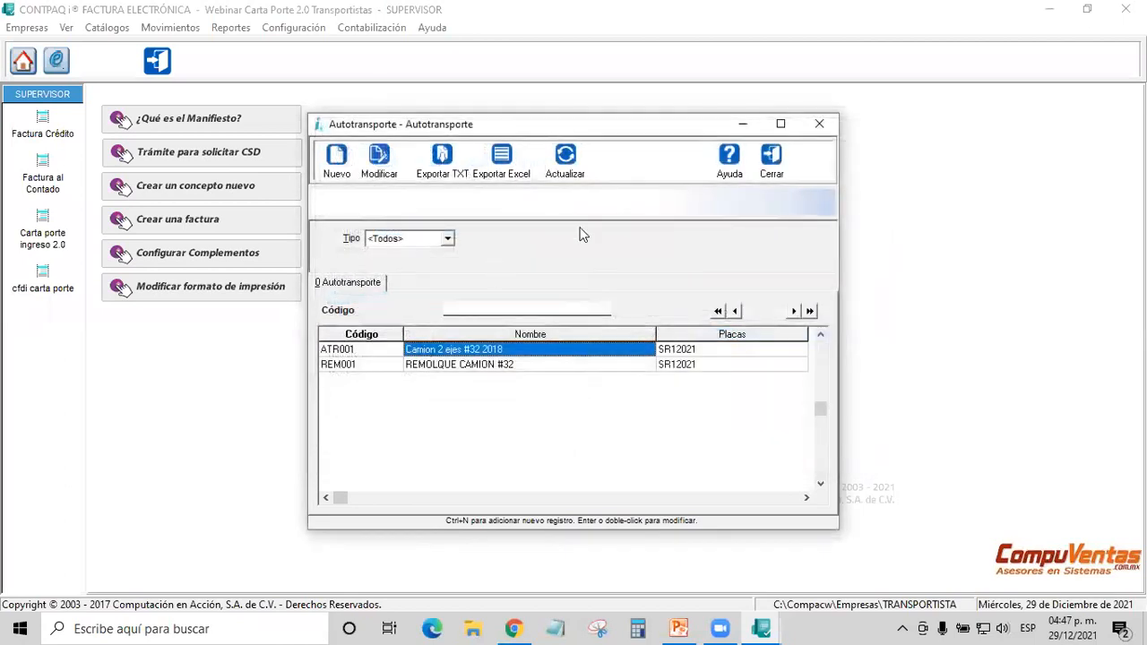
{"action": "key", "text": "alt+F4"}
- Open the existing client's record from the Clientes catalog
{"action": "left_click", "coordinate": [106, 27]}
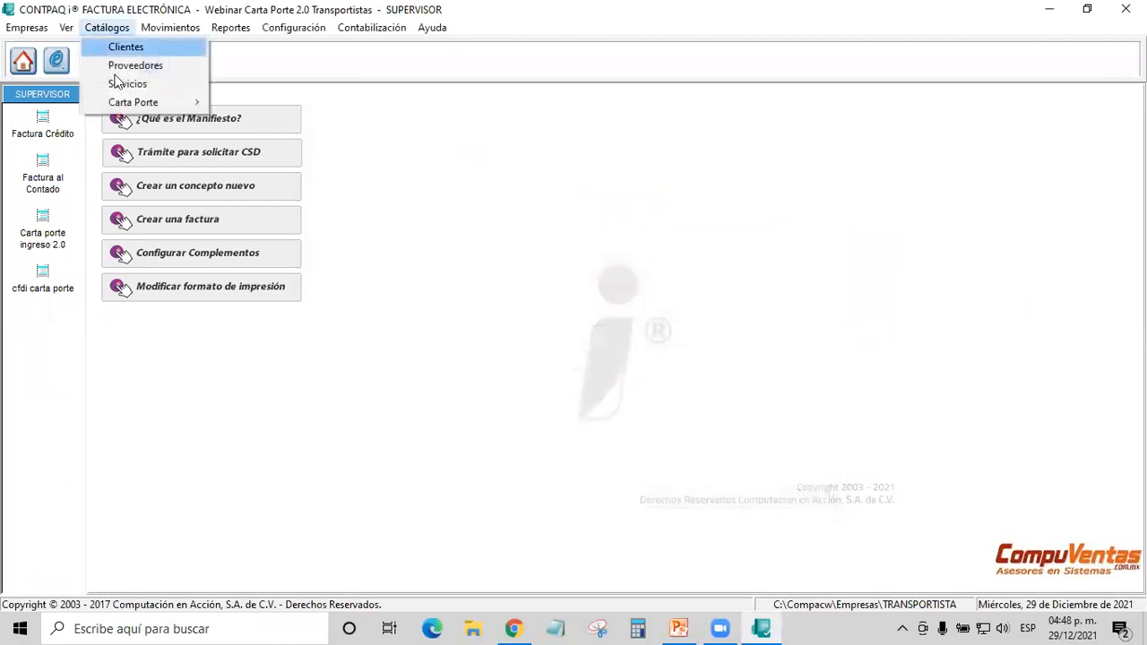
{"action": "mouse_move", "coordinate": [132, 102]}
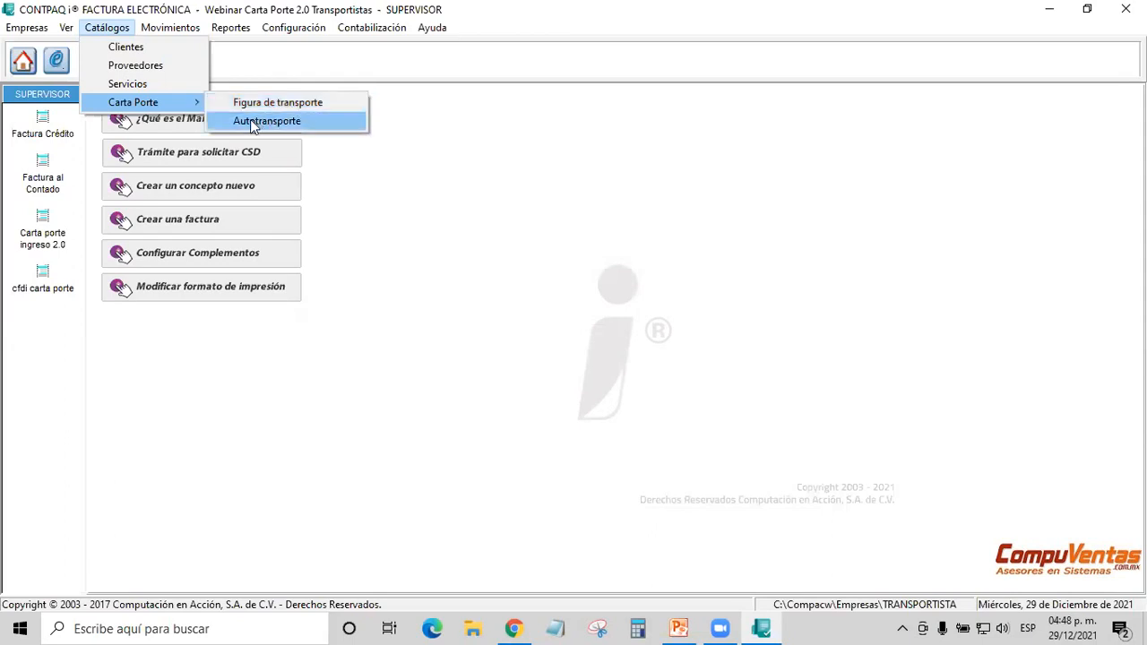
{"action": "left_click", "coordinate": [133, 98]}
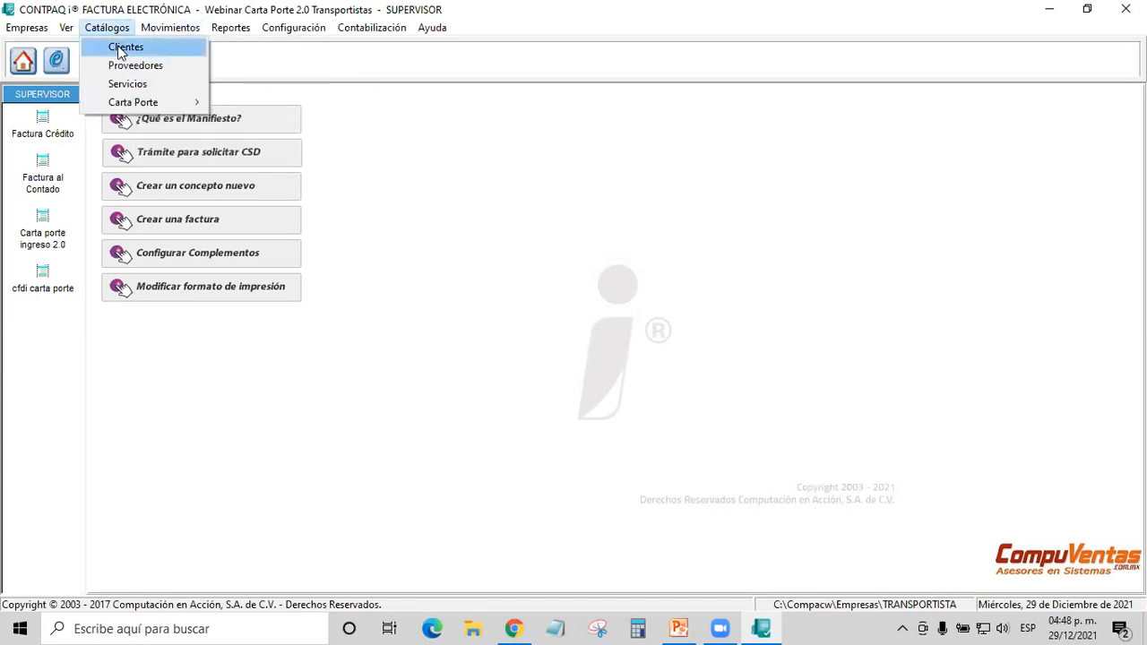
{"action": "left_click", "coordinate": [122, 50]}
{"action": "double_click", "coordinate": [469, 294]}
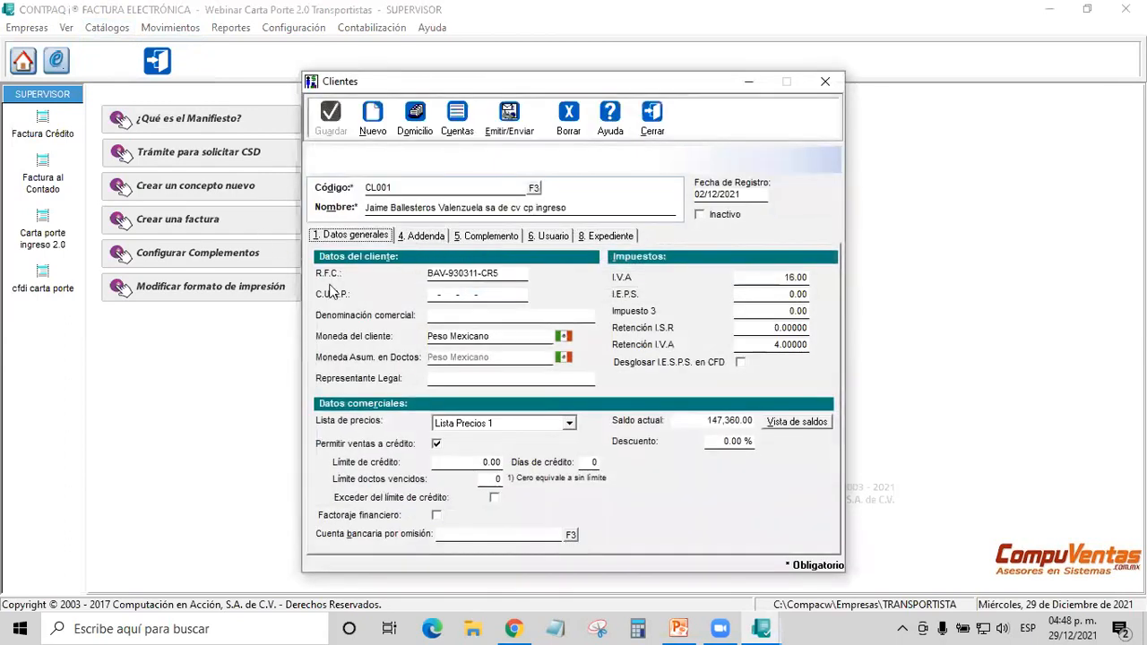
- Assign the Carta Porte Ingreso 2.0 complement to the client and close the client record and catalog
{"action": "left_click", "coordinate": [493, 237]}
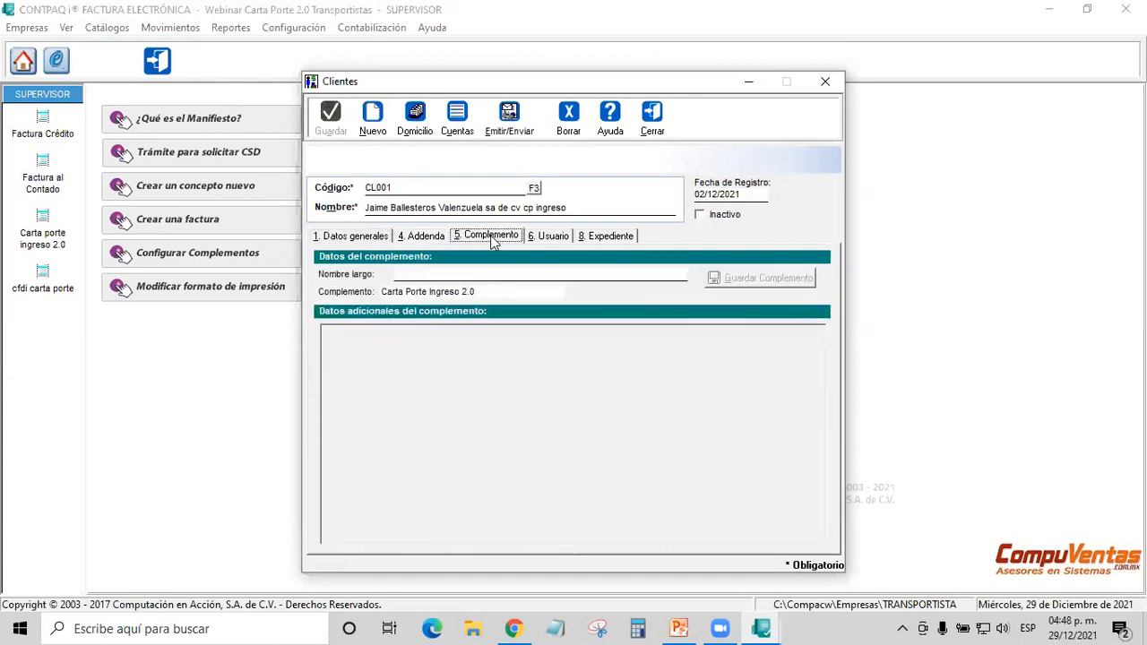
{"action": "left_click", "coordinate": [493, 289]}
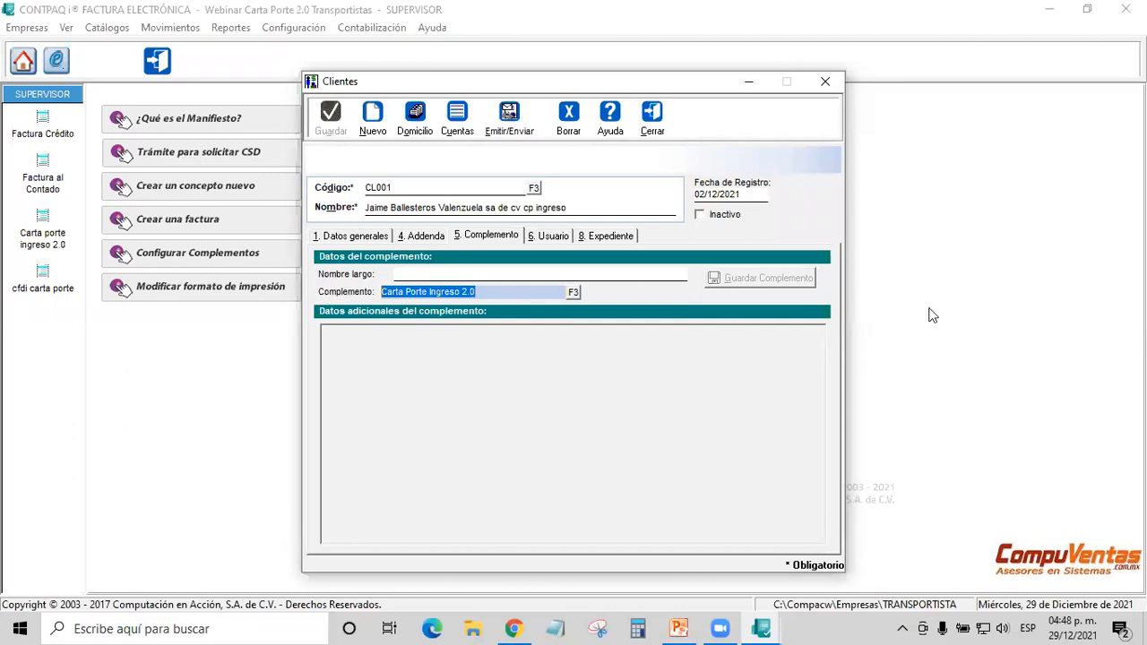
{"action": "left_click_drag", "start_coordinate": [507, 294], "coordinate": [333, 305]}
{"action": "left_click", "coordinate": [499, 236]}
{"action": "left_click", "coordinate": [491, 294]}
{"action": "left_click", "coordinate": [572, 295]}
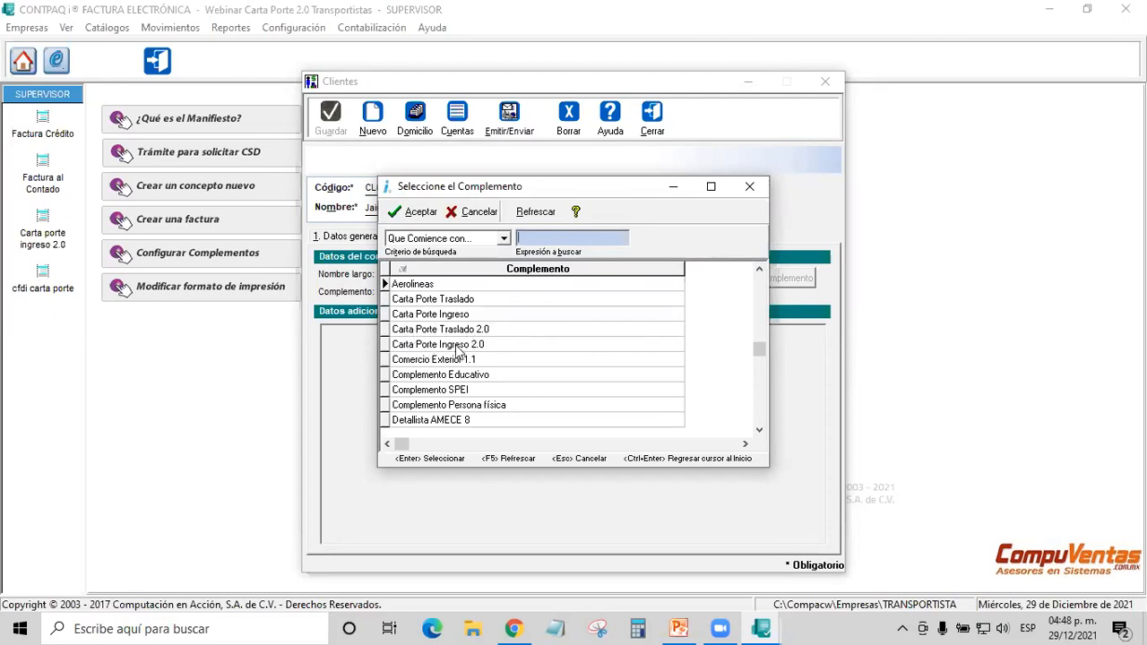
{"action": "double_click", "coordinate": [453, 346]}
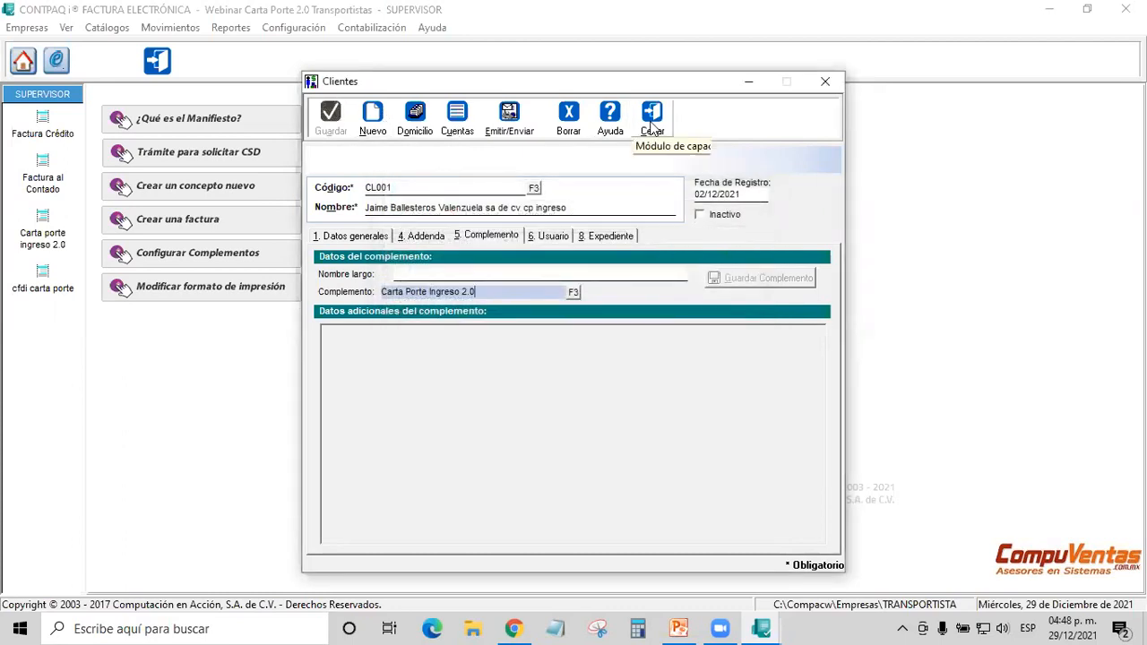
{"action": "left_click", "coordinate": [655, 130]}
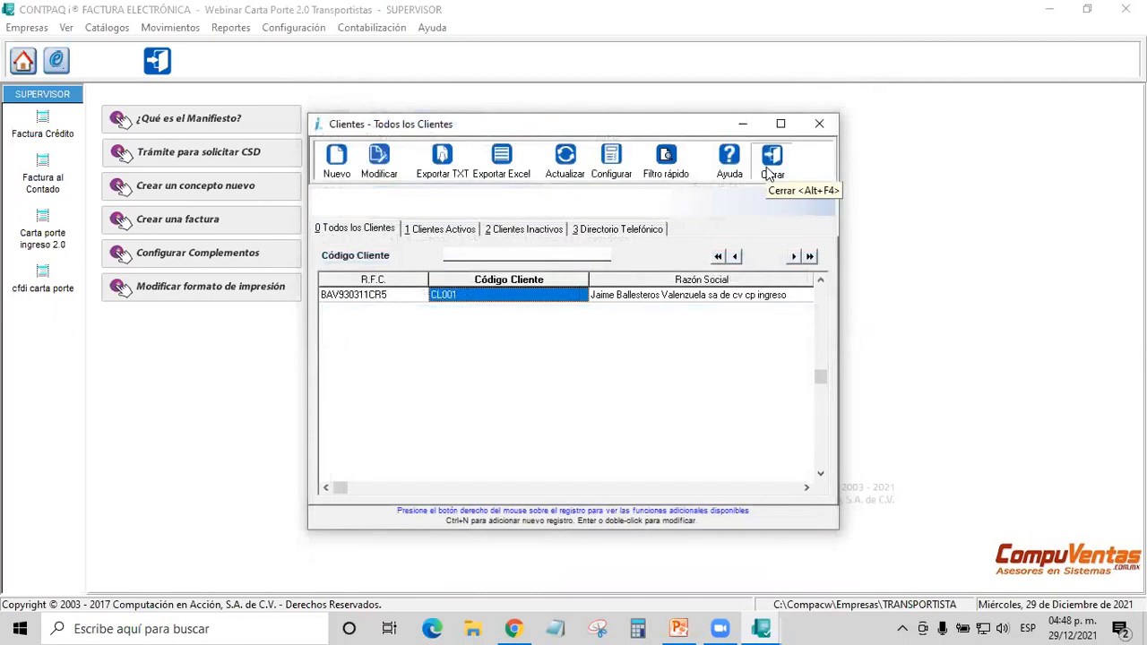
{"action": "left_click", "coordinate": [771, 164]}
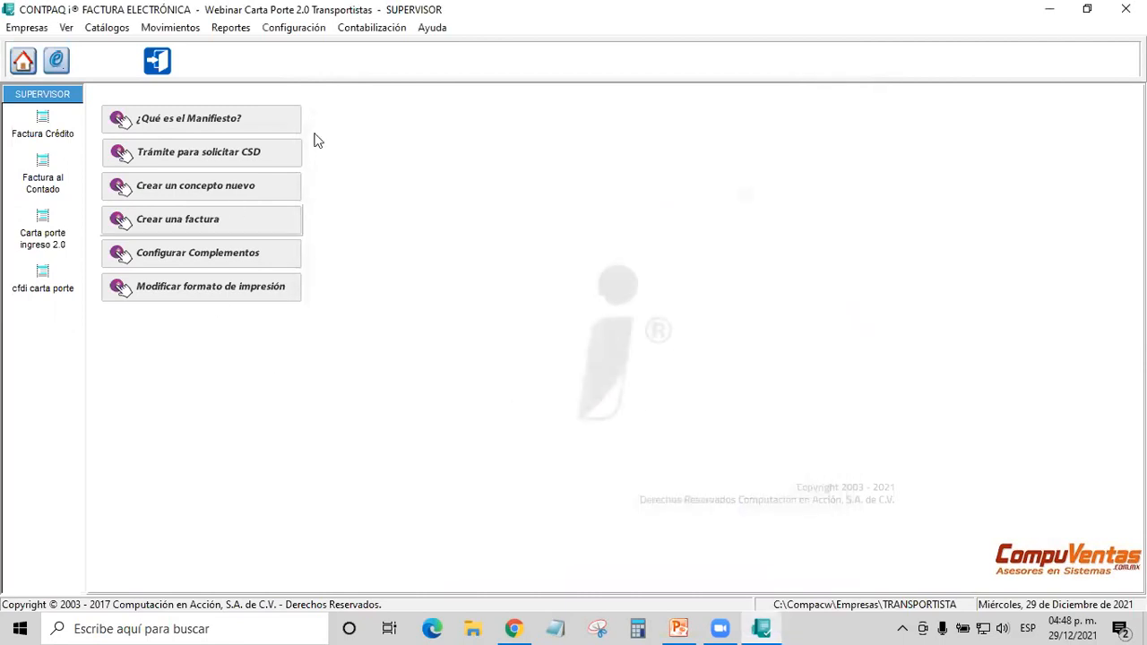
{"action": "left_click", "coordinate": [120, 29]}
{"action": "mouse_move", "coordinate": [119, 109]}
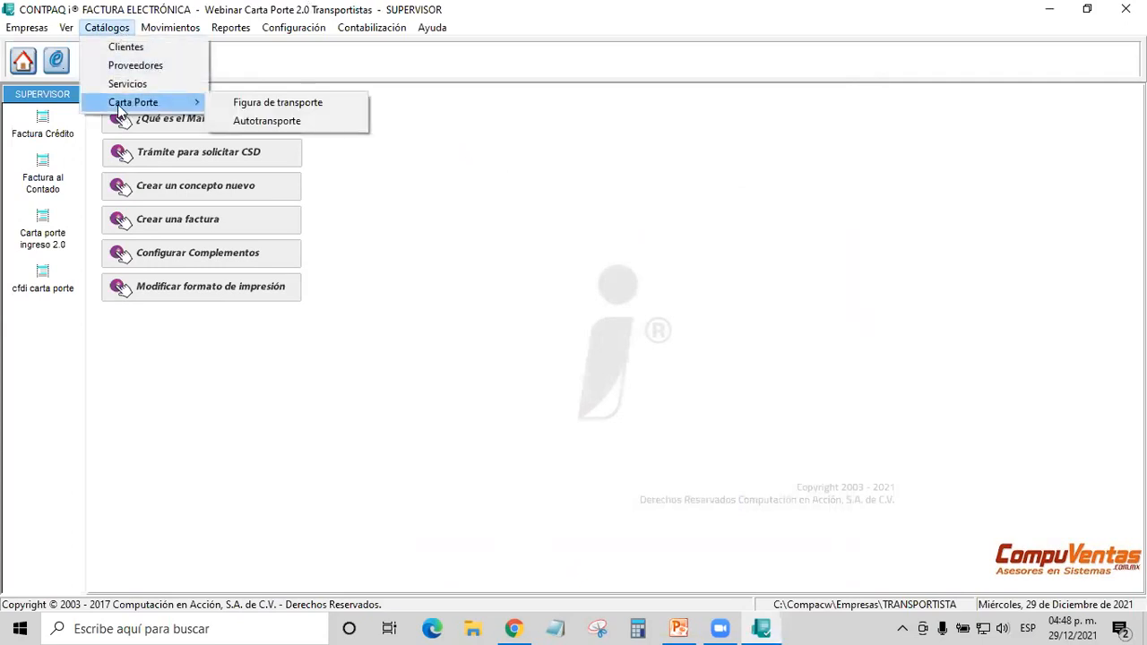
{"action": "left_click", "coordinate": [133, 48]}
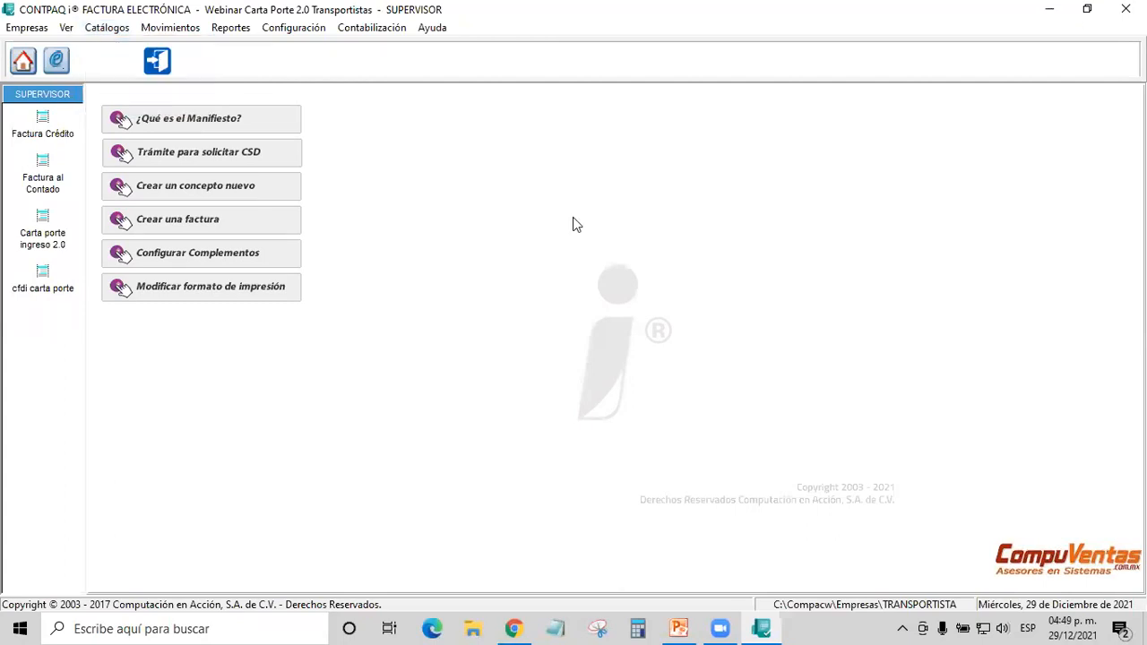
- Create a new Carta porte ingreso 2.0 invoice and assign the existing client to it
{"action": "left_click", "coordinate": [43, 219]}
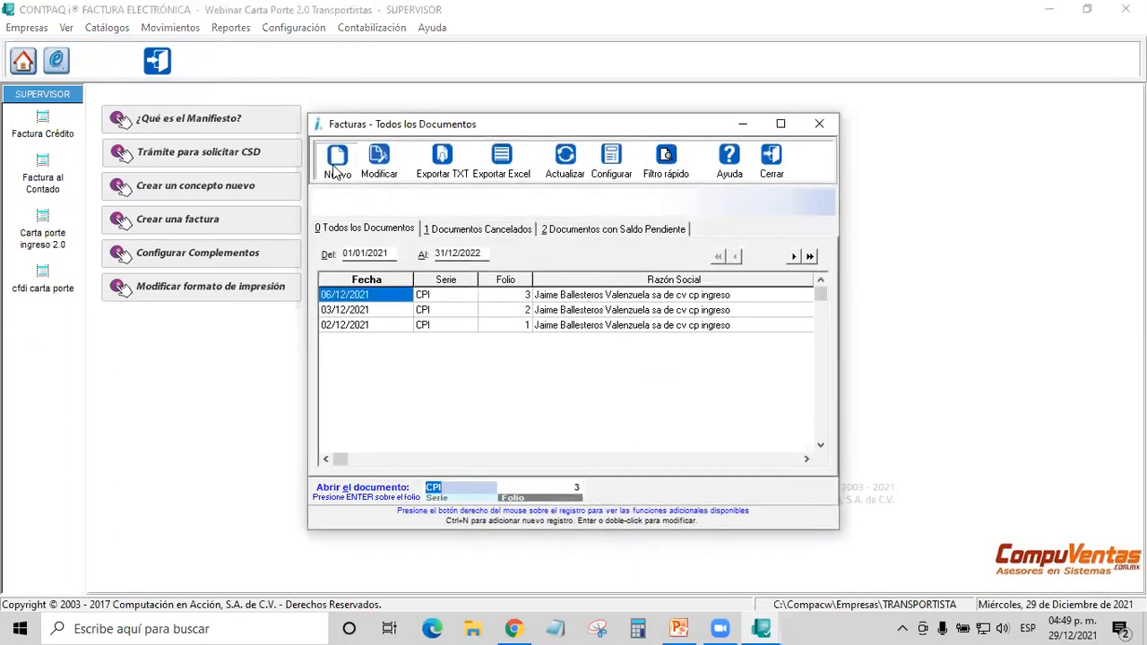
{"action": "left_click", "coordinate": [336, 163]}
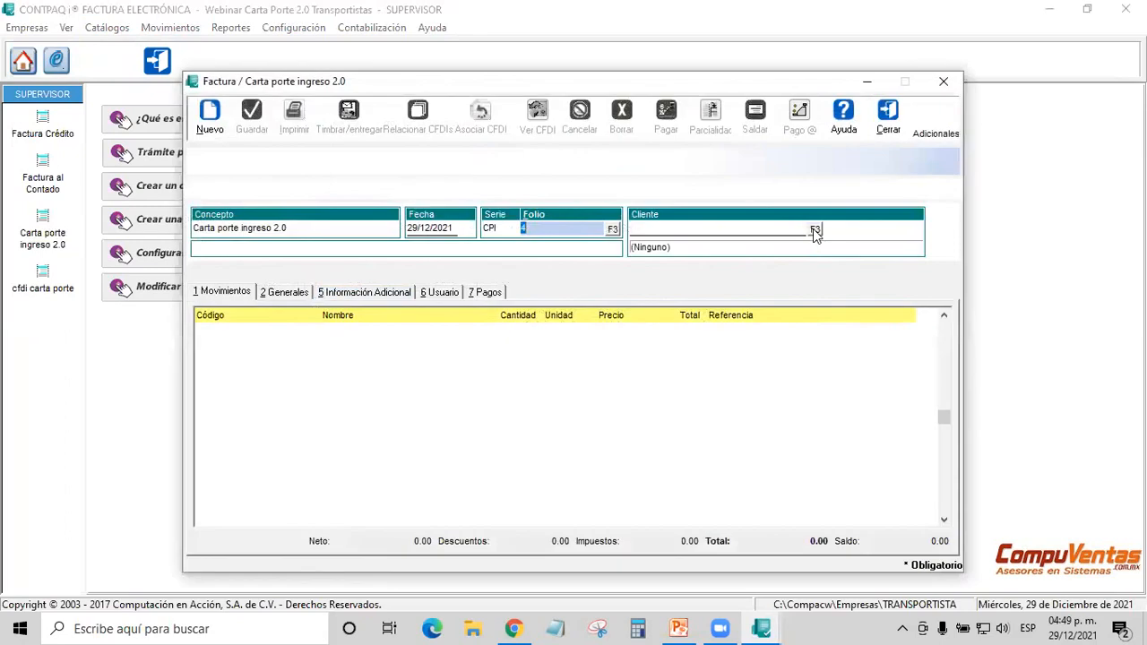
{"action": "left_click", "coordinate": [814, 231]}
{"action": "double_click", "coordinate": [476, 300]}
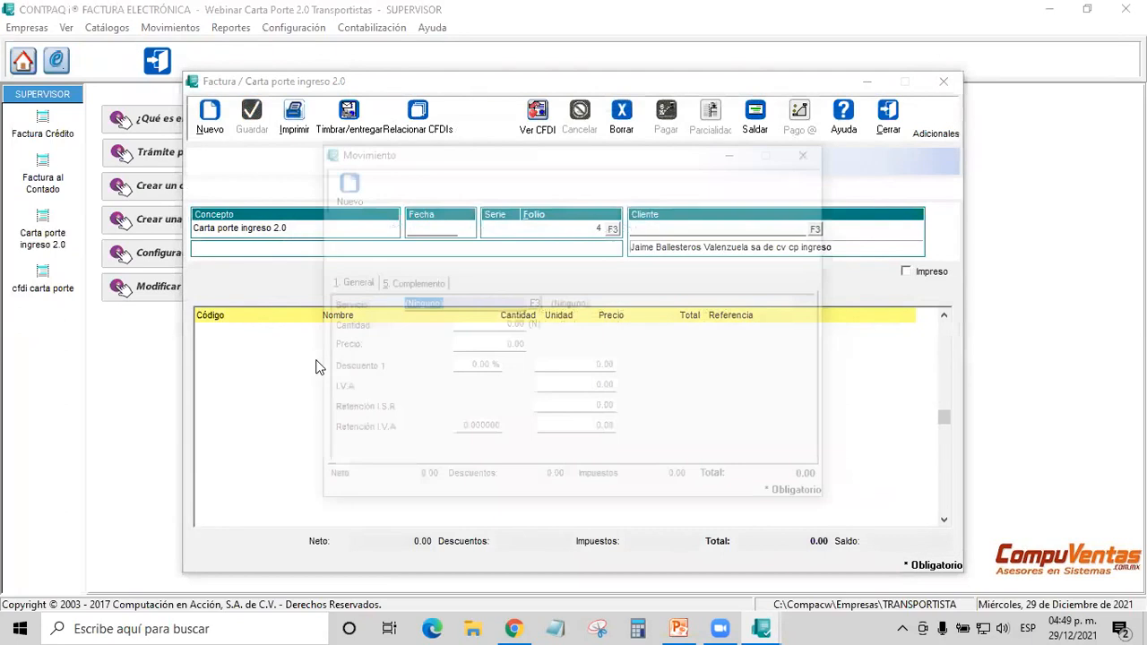
- Add service SERV001 (Transporte de carga por carretera) to the invoice with a price of 1,500.00 and save the movement
{"action": "left_click", "coordinate": [534, 303]}
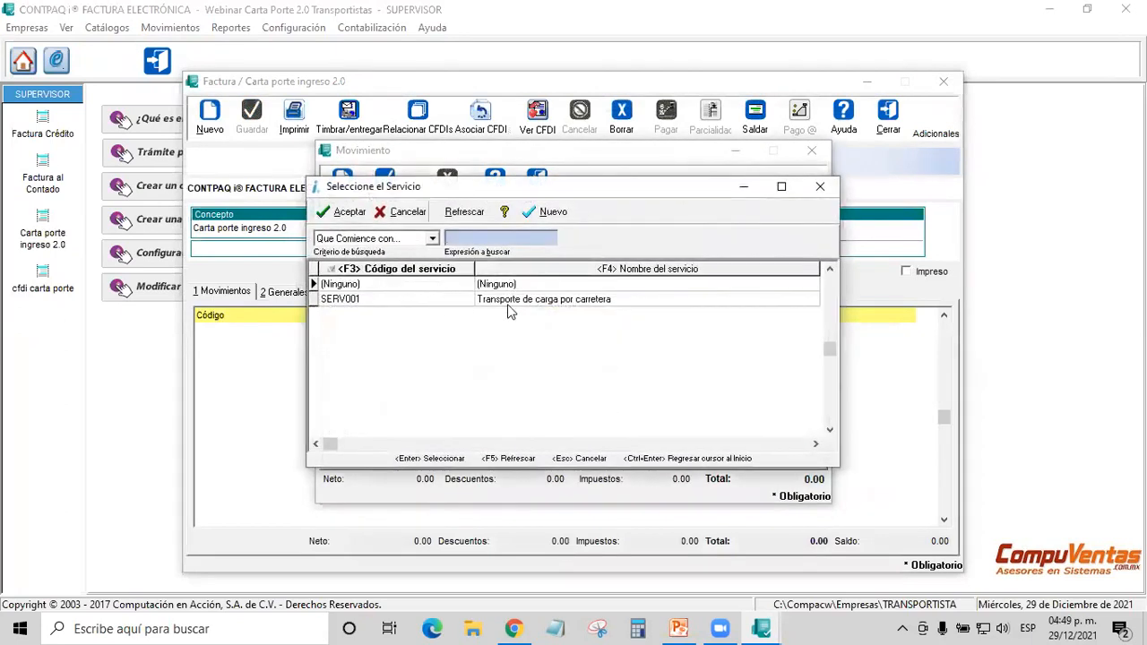
{"action": "double_click", "coordinate": [528, 303]}
{"action": "left_click", "coordinate": [488, 345]}
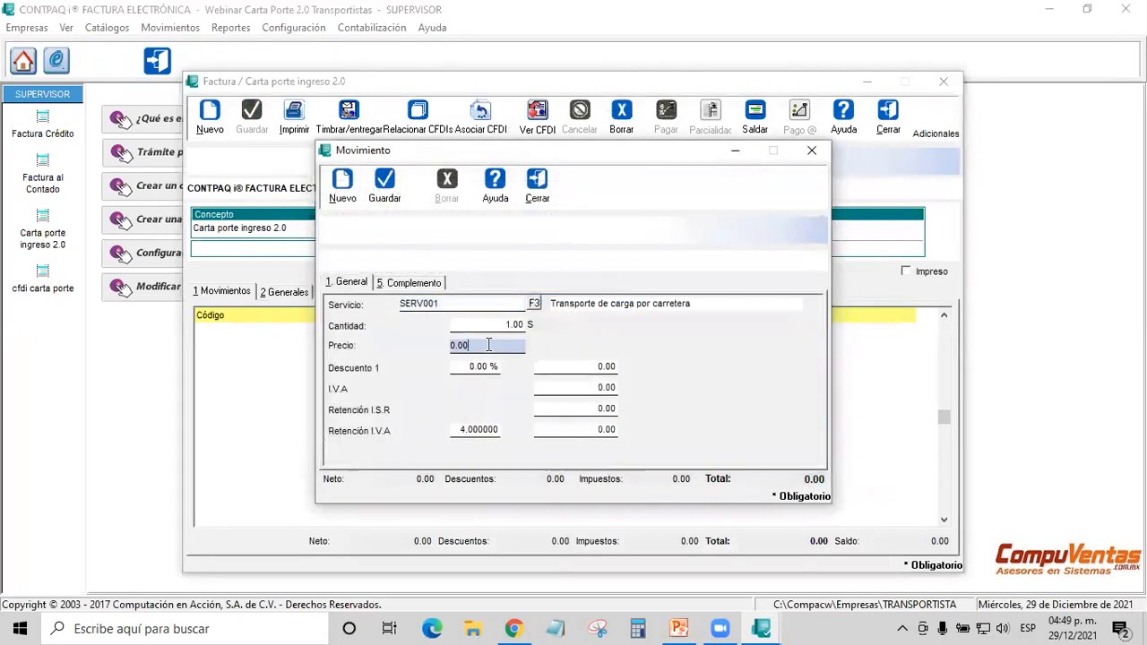
{"action": "left_click_drag", "start_coordinate": [489, 345], "coordinate": [147, 338]}
{"action": "type", "text": "1500"}
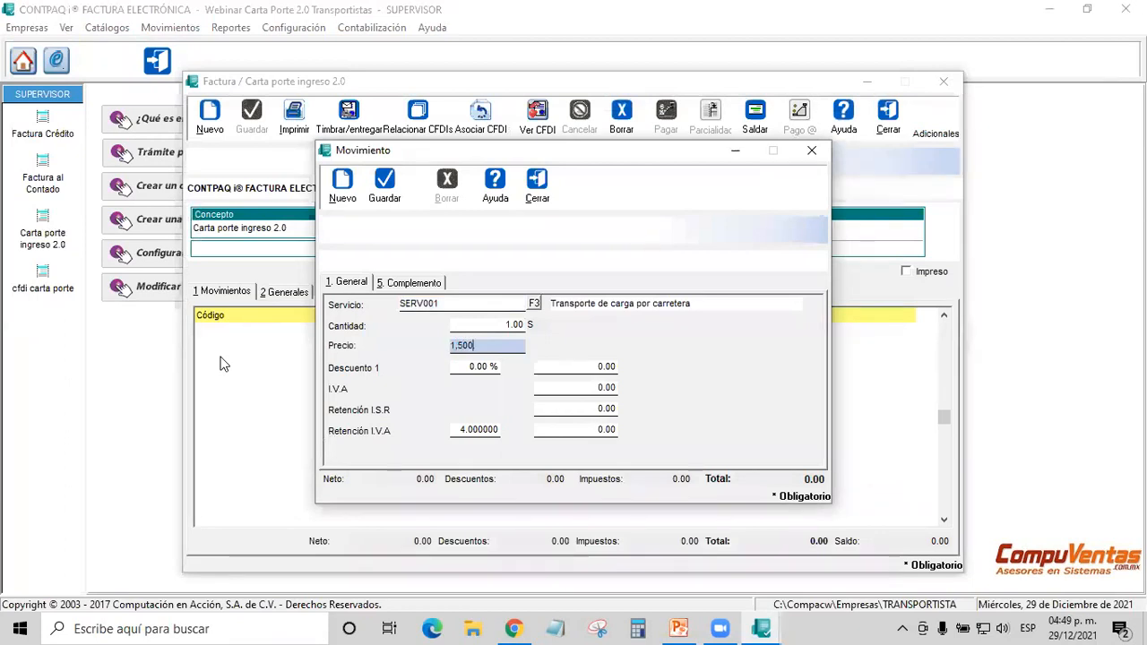
{"action": "key", "text": "Tab"}
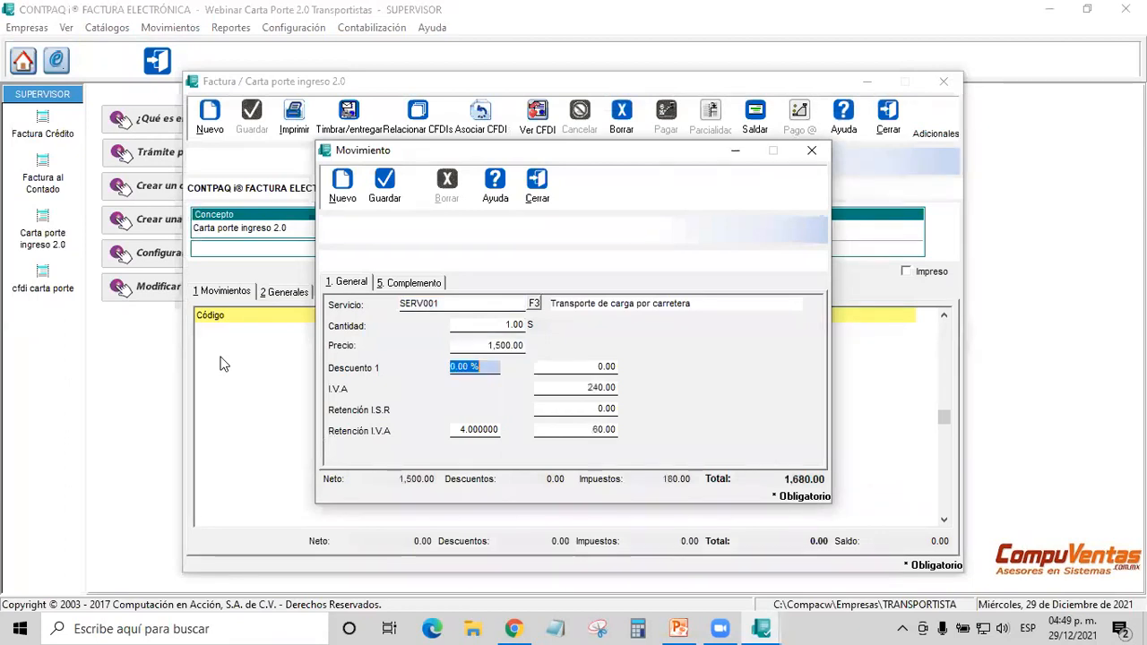
{"action": "left_click", "coordinate": [386, 190]}
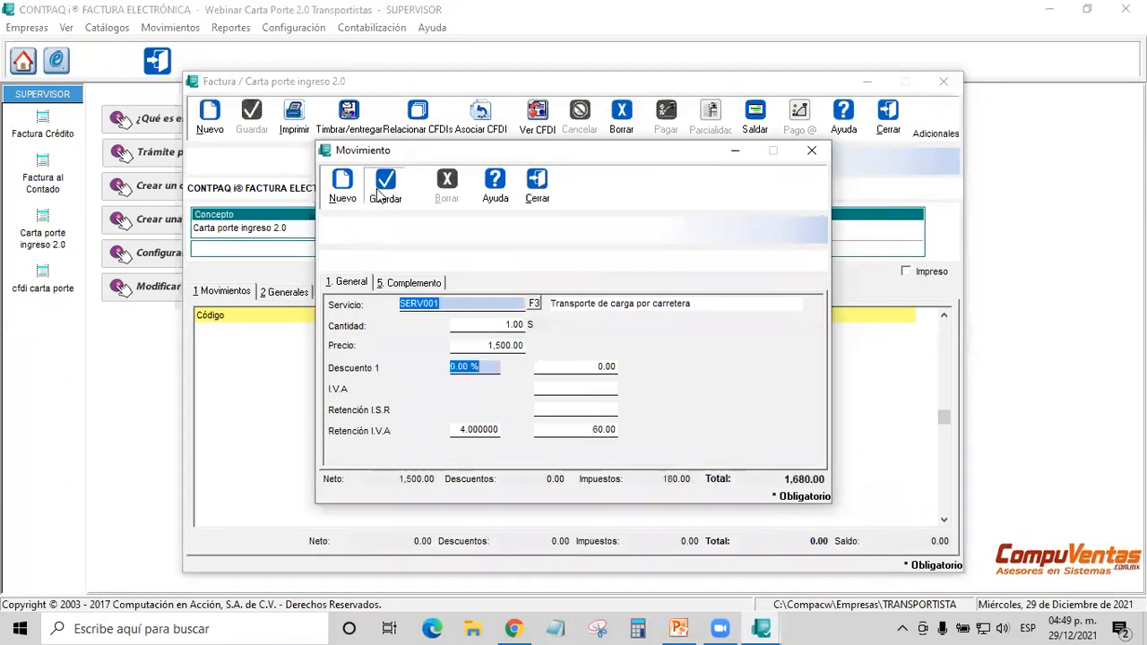
{"action": "left_click", "coordinate": [538, 184]}
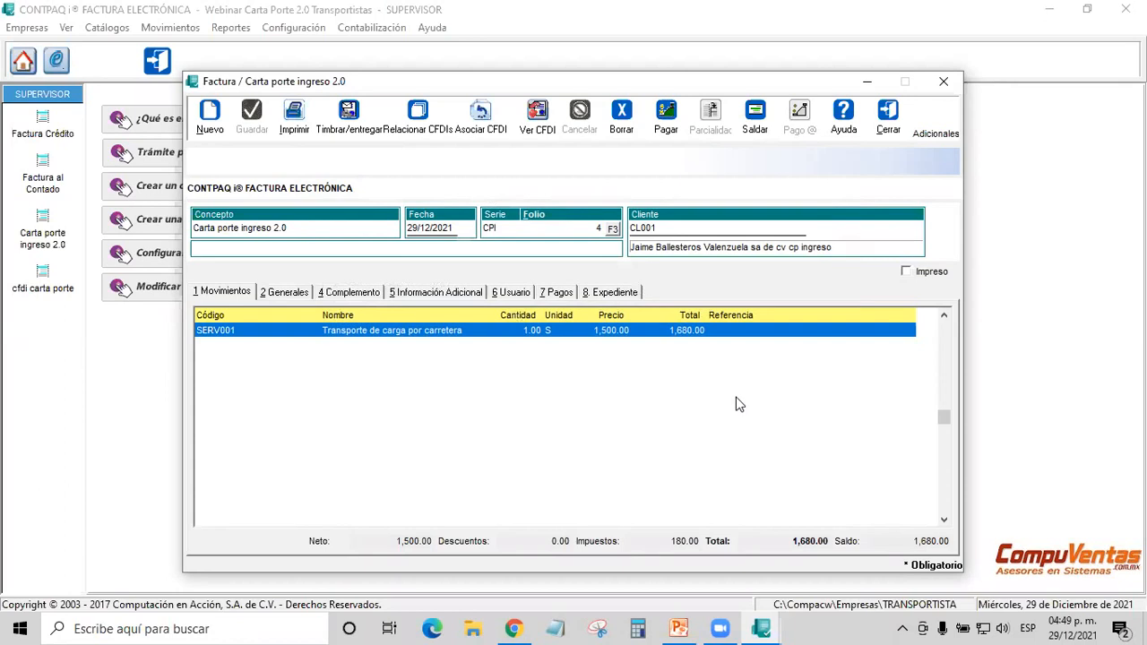
- Reopen the SERV001 movement to review its price and taxes, close it, and reposition the invoice window
{"action": "double_click", "coordinate": [370, 335]}
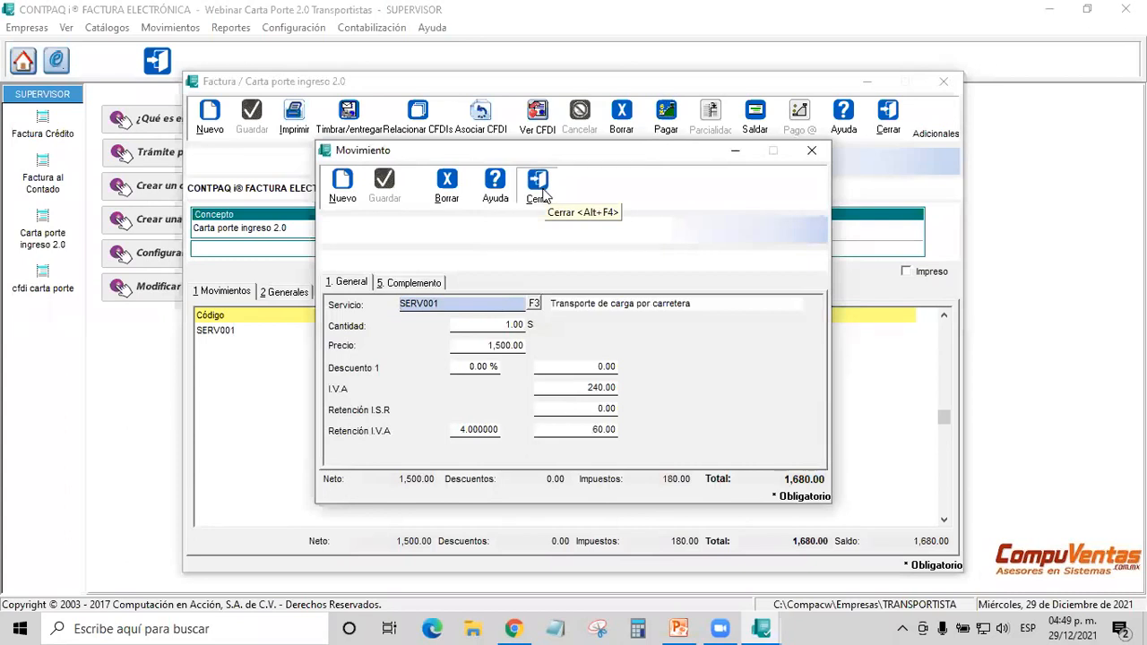
{"action": "left_click", "coordinate": [539, 188]}
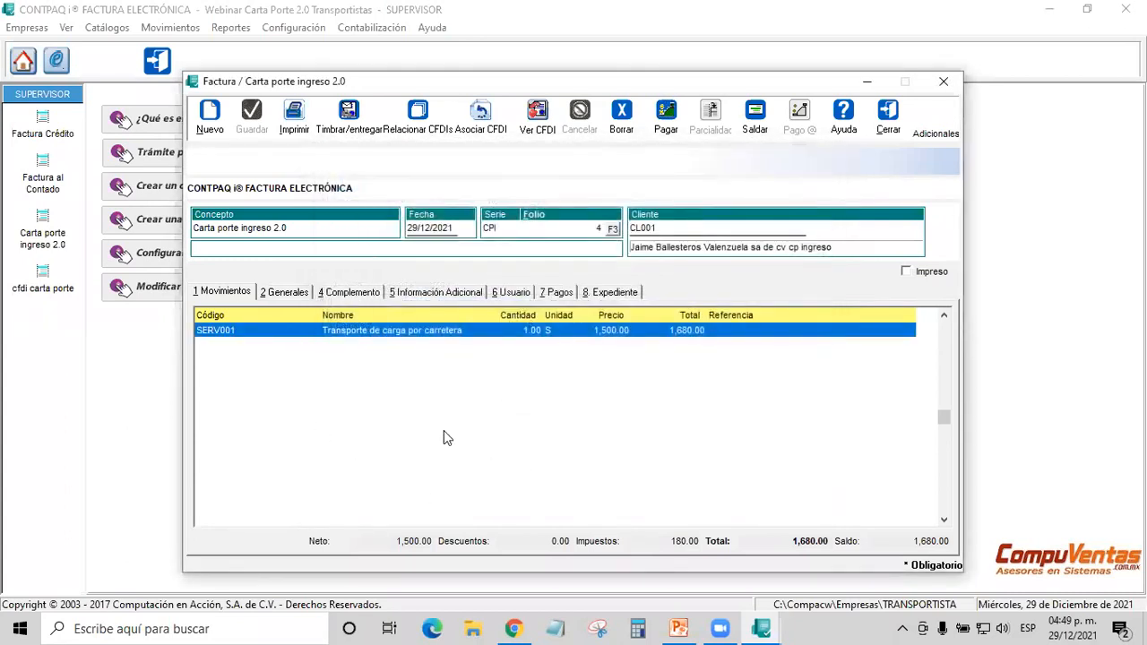
{"action": "left_click_drag", "start_coordinate": [566, 87], "coordinate": [537, 27]}
{"action": "left_click_drag", "start_coordinate": [534, 79], "coordinate": [538, 81]}
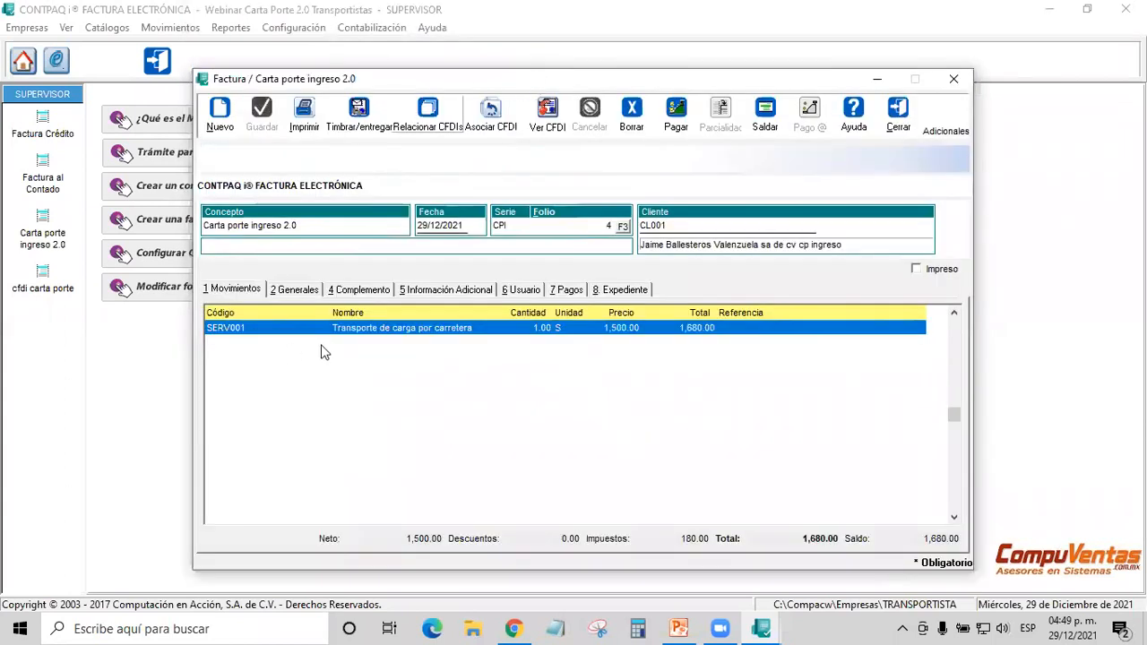
- In the invoice's Carta Porte complement, set Transporte internacional to No and leave Entrada o salida de mercancía blank
{"action": "left_click", "coordinate": [351, 294]}
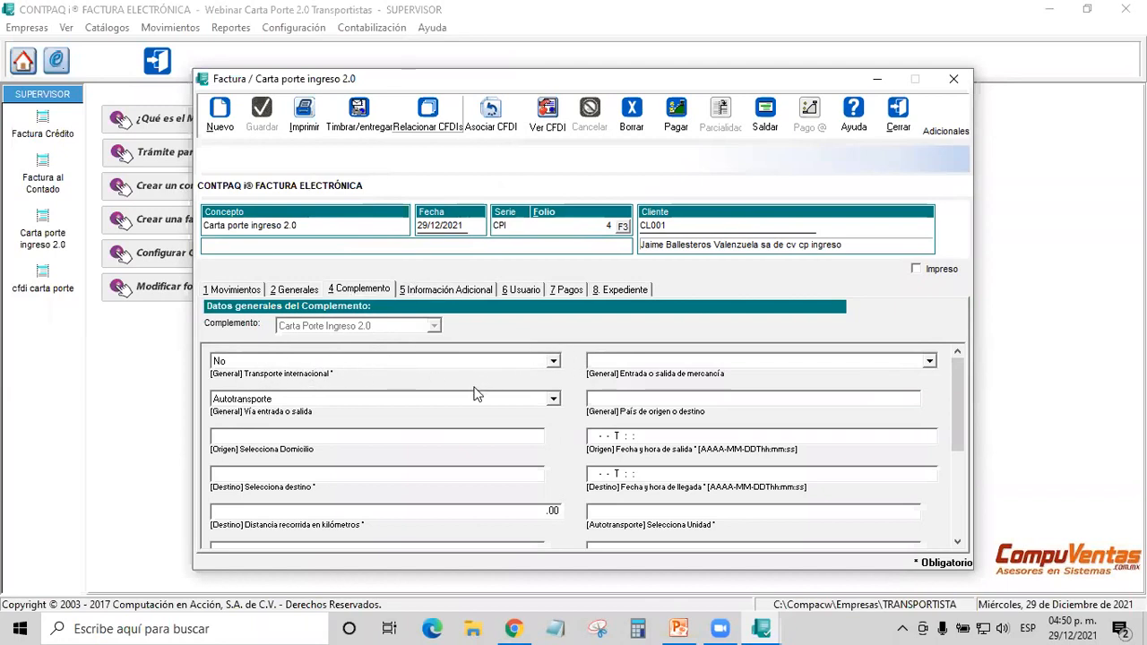
{"action": "left_click", "coordinate": [553, 362]}
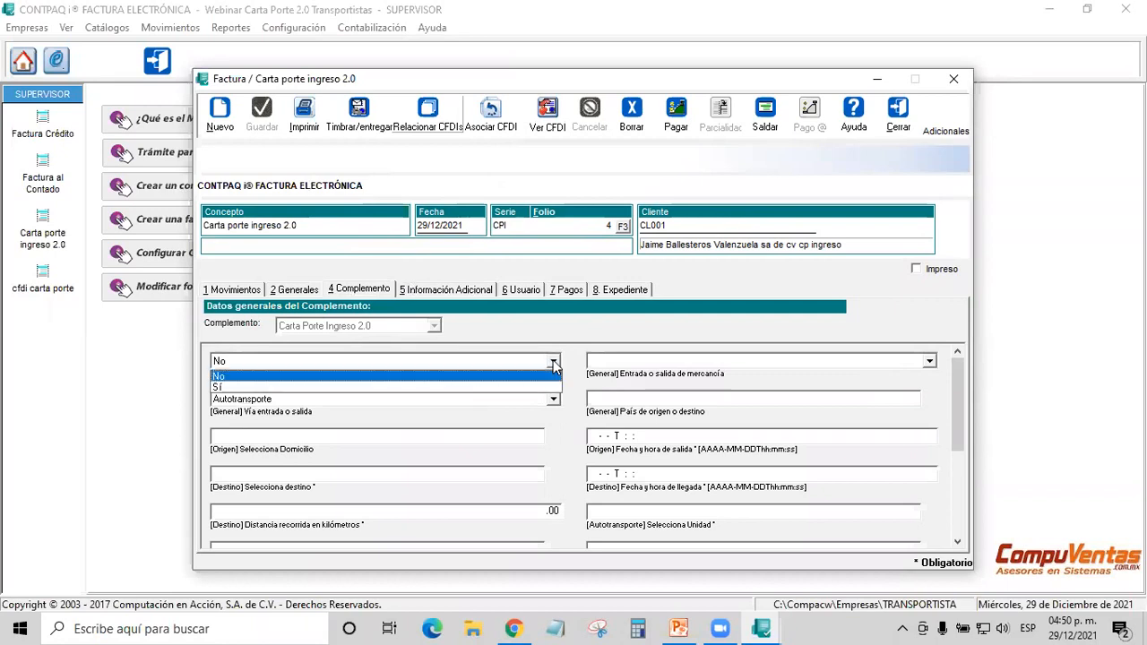
{"action": "left_click", "coordinate": [481, 387]}
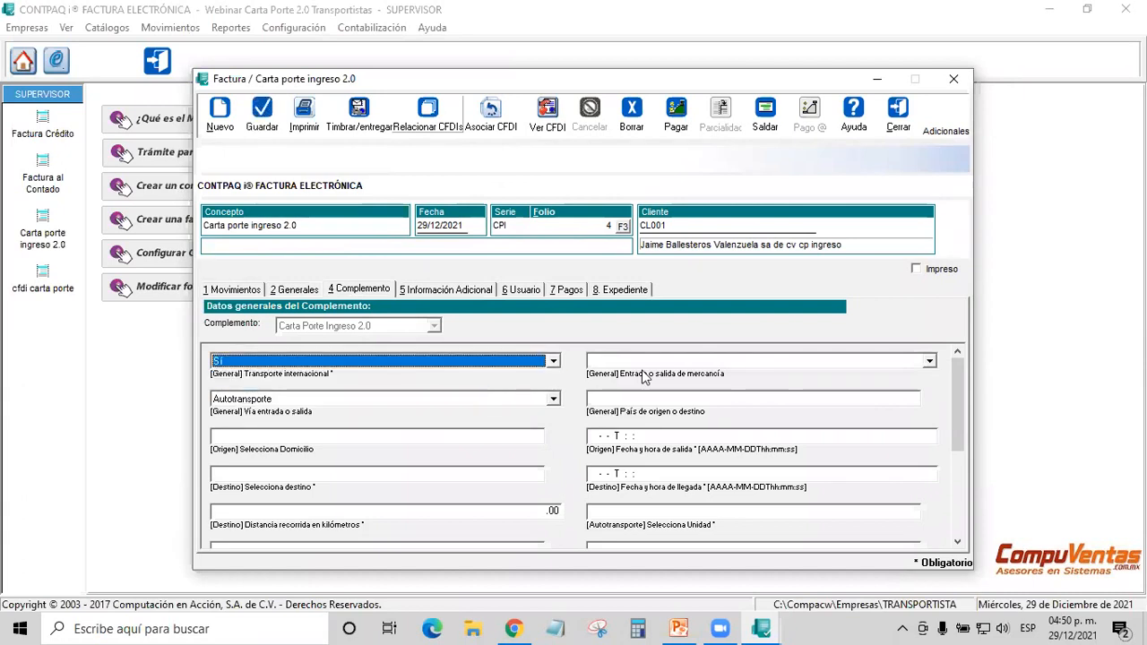
{"action": "left_click", "coordinate": [553, 360]}
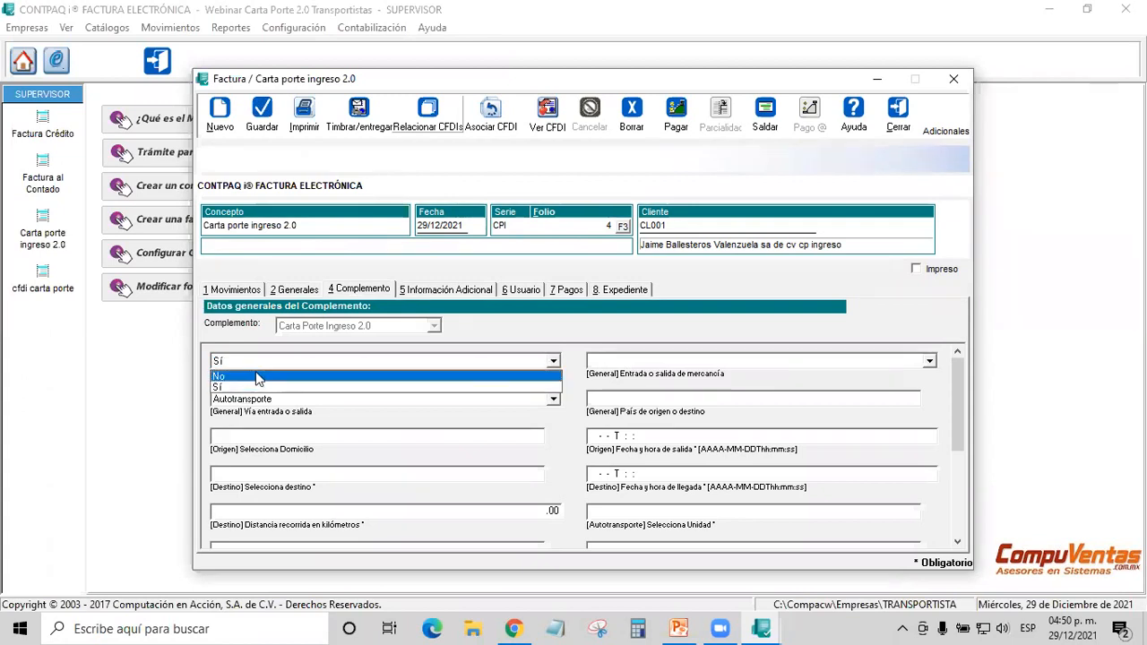
{"action": "left_click", "coordinate": [258, 376]}
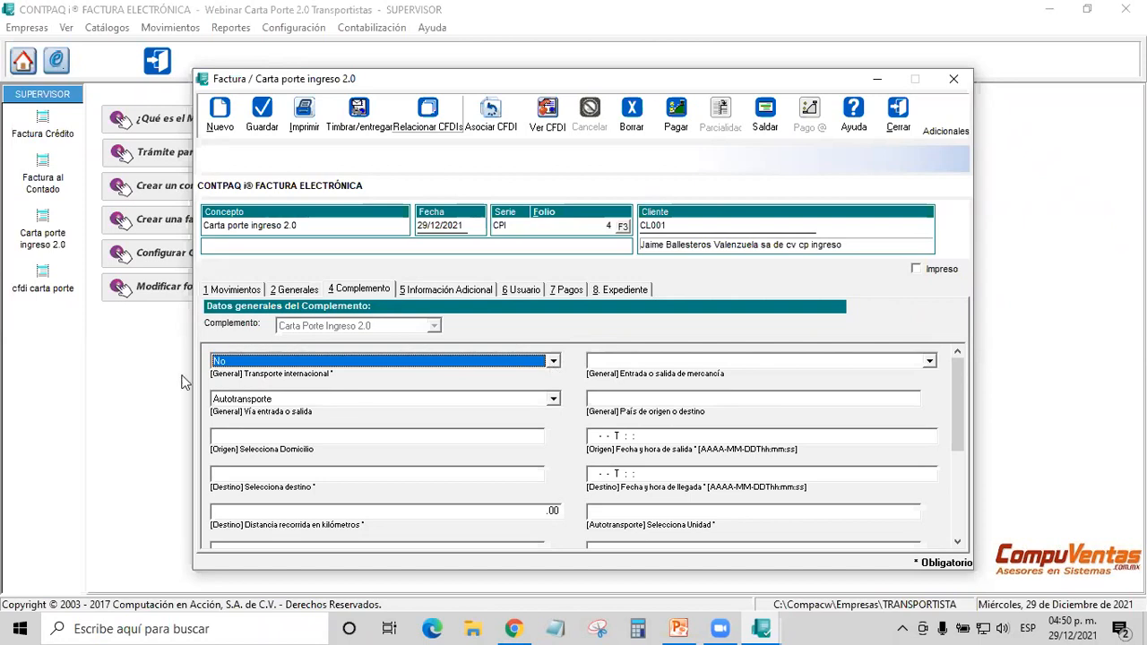
{"action": "left_click", "coordinate": [930, 362]}
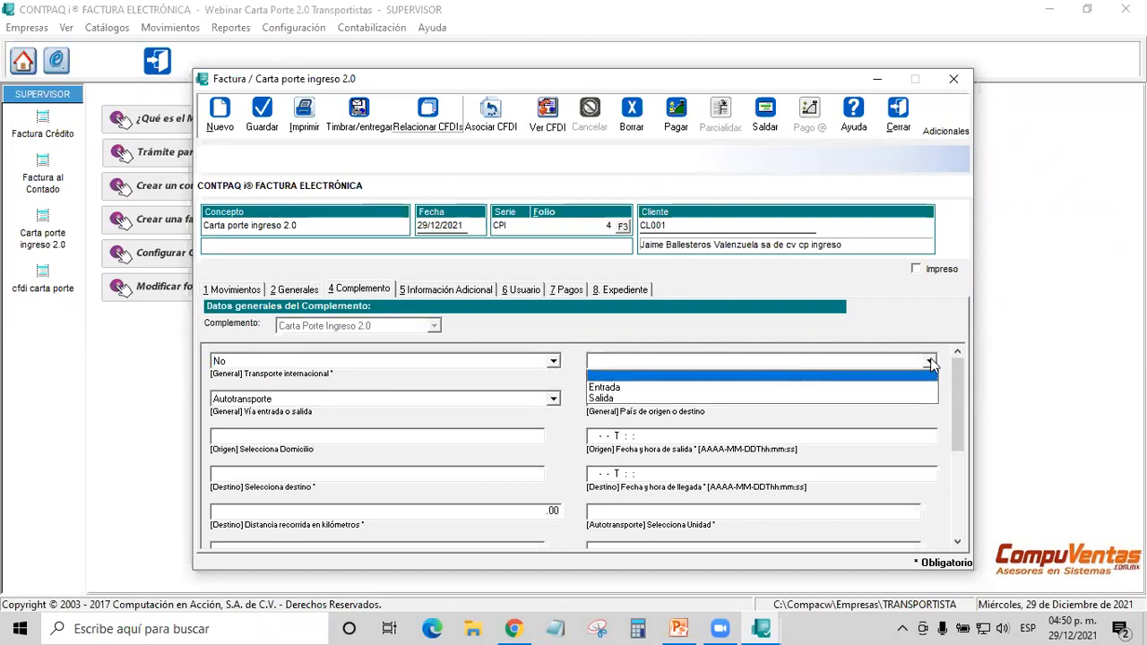
{"action": "left_click", "coordinate": [568, 376]}
- Set Vía entrada o salida to Autotransporte and País de origen o destino to MEX (México)
{"action": "left_click", "coordinate": [554, 400]}
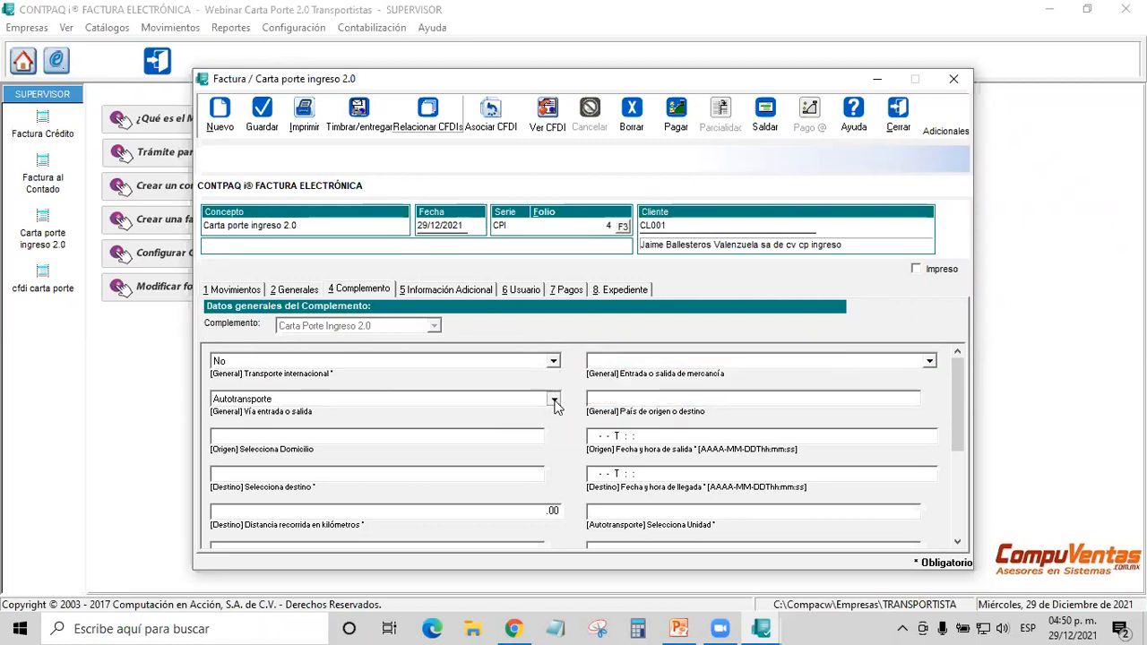
{"action": "left_click", "coordinate": [555, 401]}
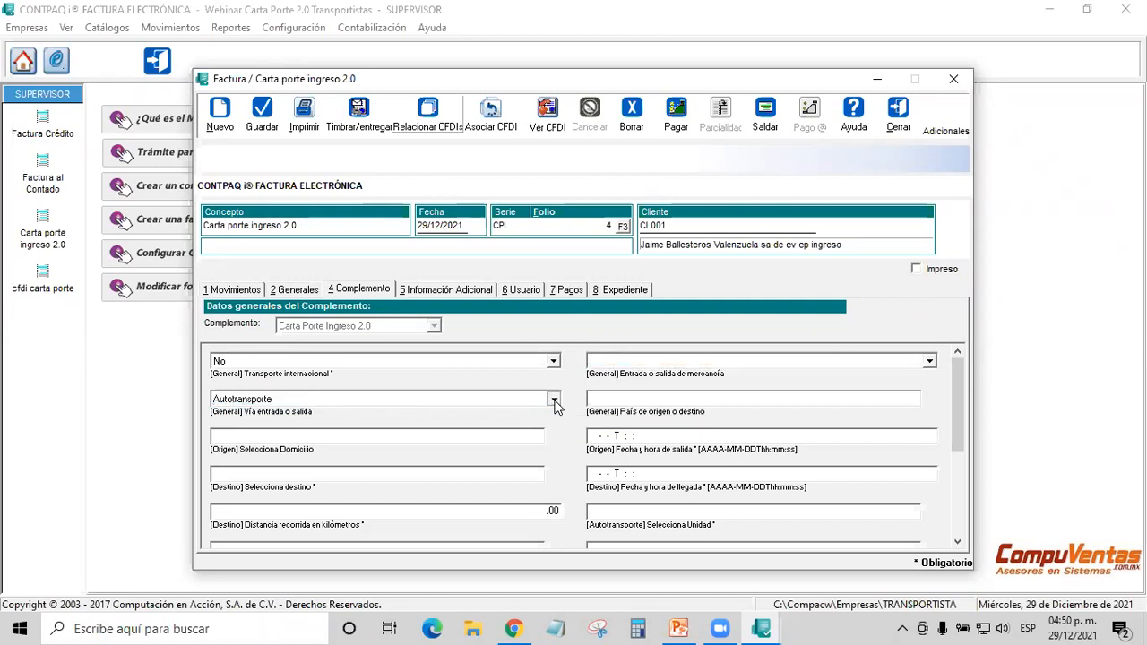
{"action": "left_click", "coordinate": [555, 403]}
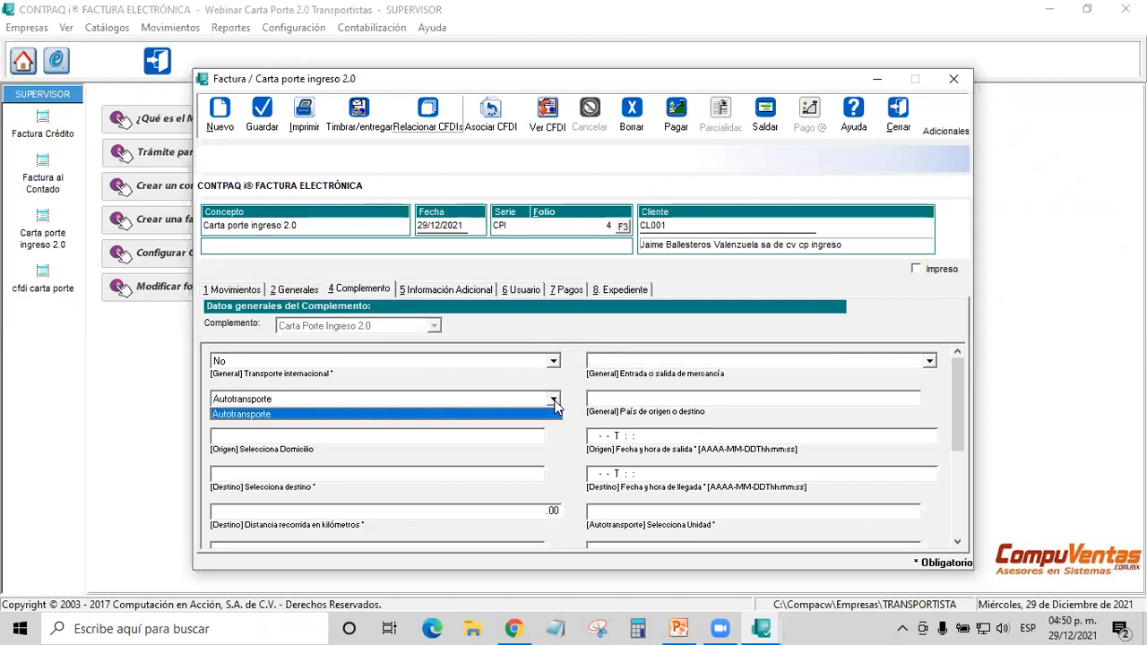
{"action": "left_click", "coordinate": [265, 416]}
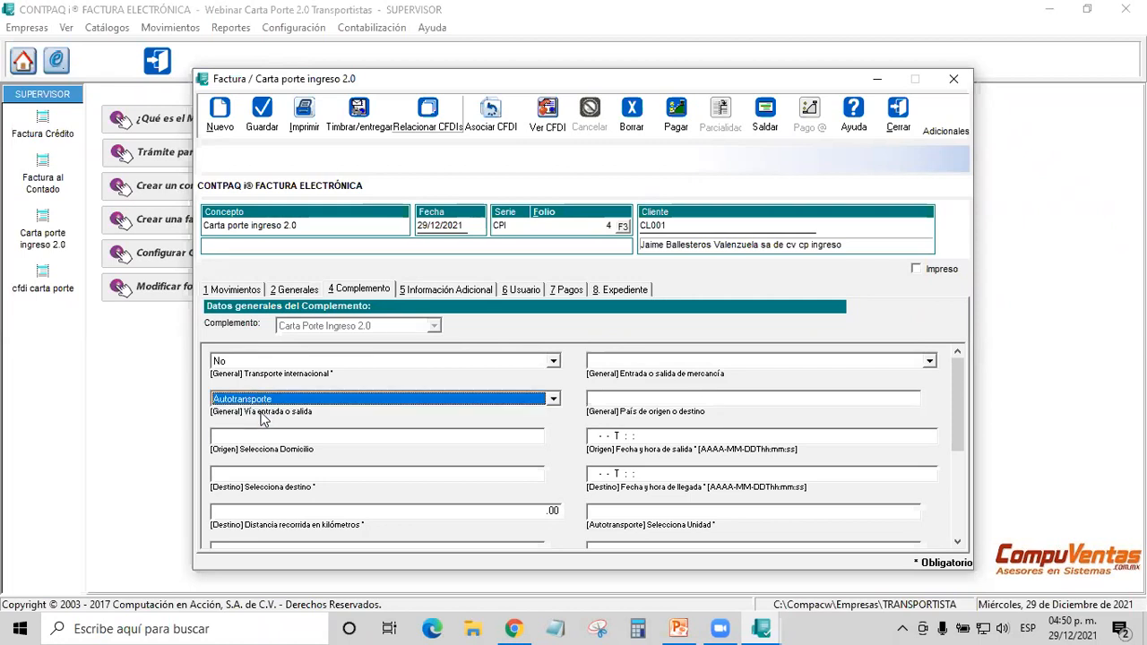
{"action": "left_click", "coordinate": [613, 401]}
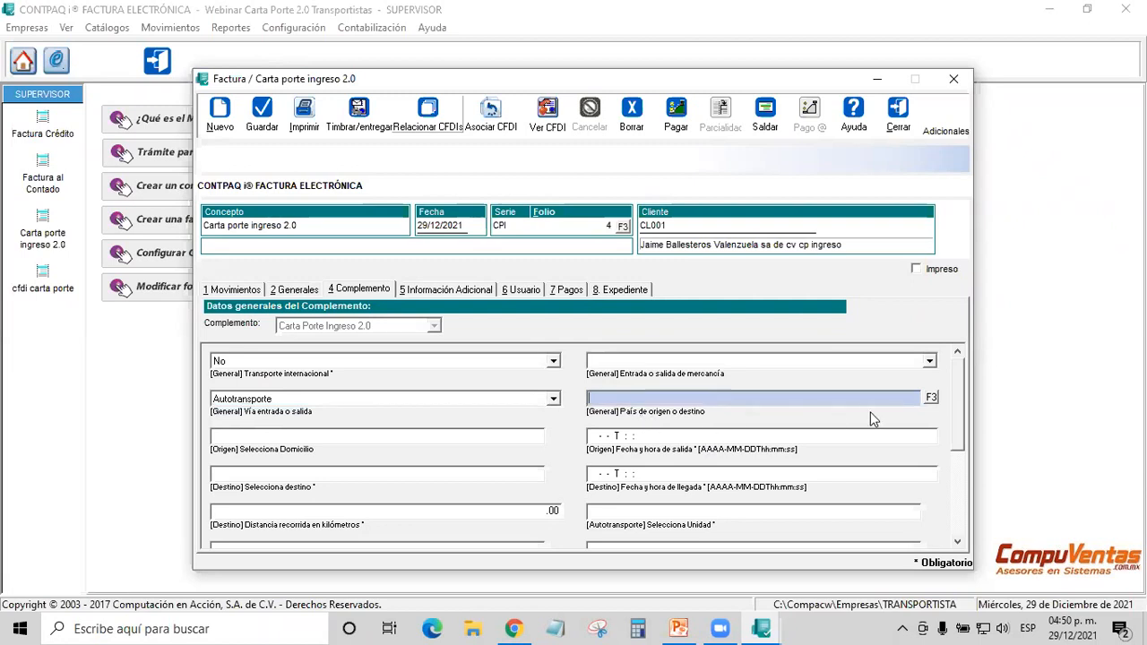
{"action": "left_click", "coordinate": [931, 397]}
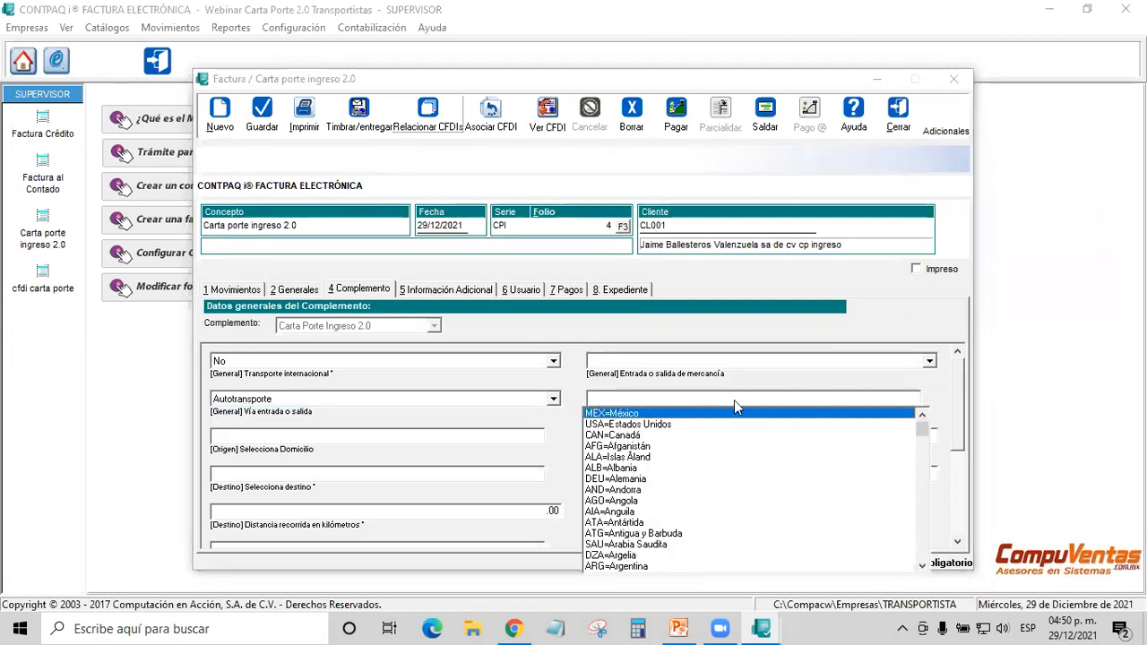
{"action": "left_click", "coordinate": [629, 412]}
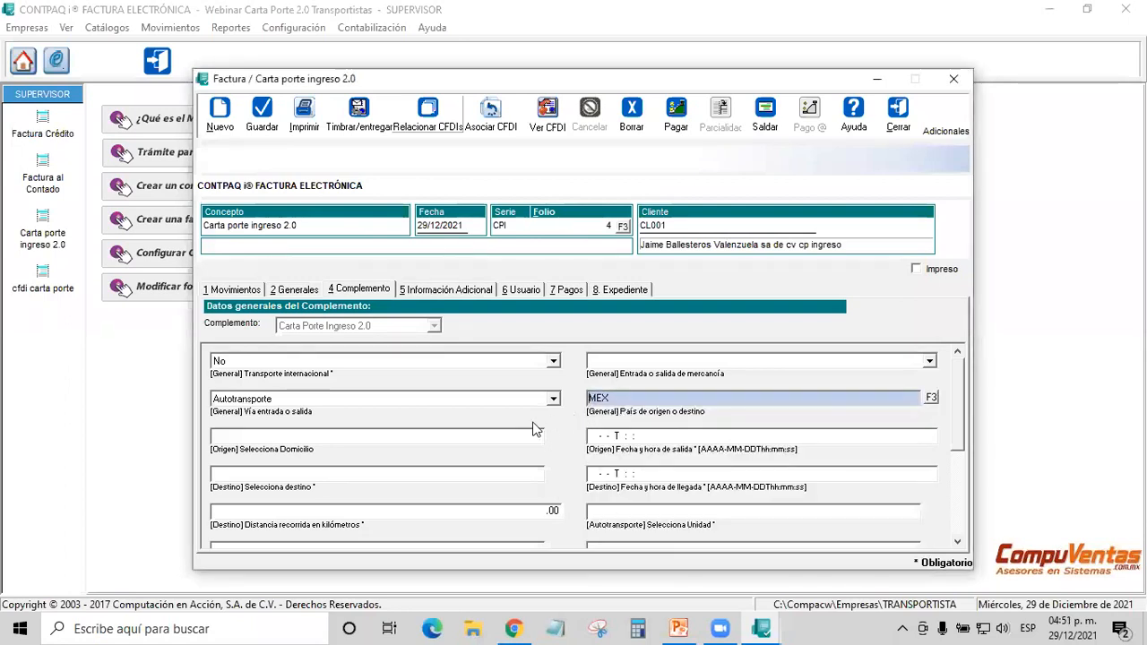
- Look at the available choices for the origin's Selecciona Domicilio and close the list without selecting one
{"action": "left_click", "coordinate": [403, 441]}
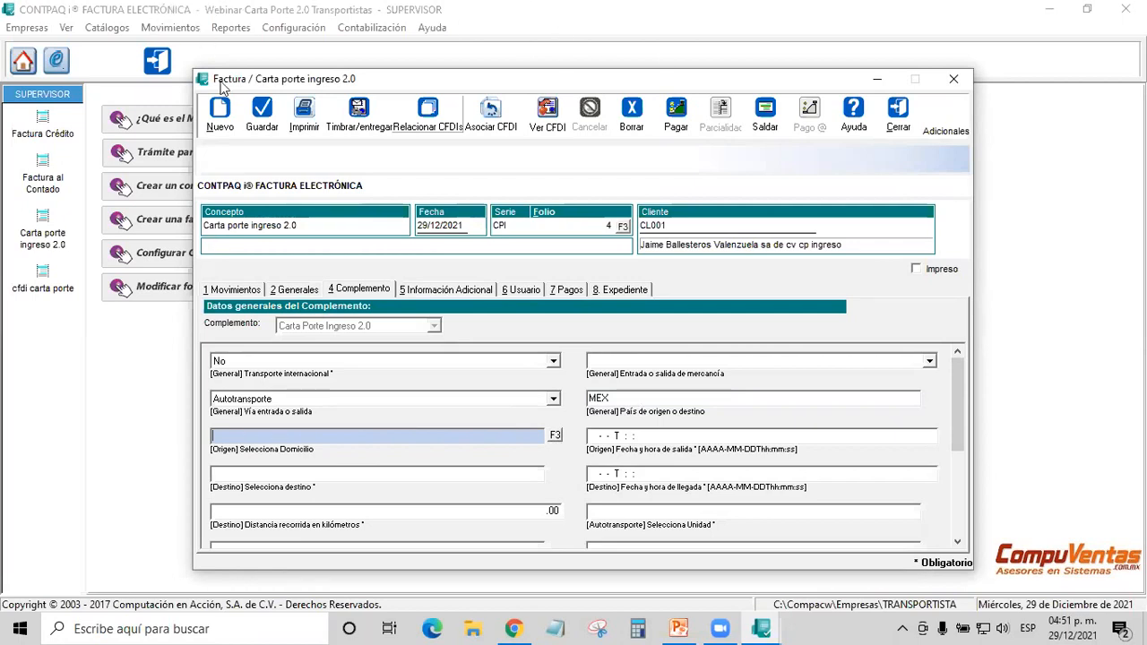
{"action": "left_click", "coordinate": [556, 436]}
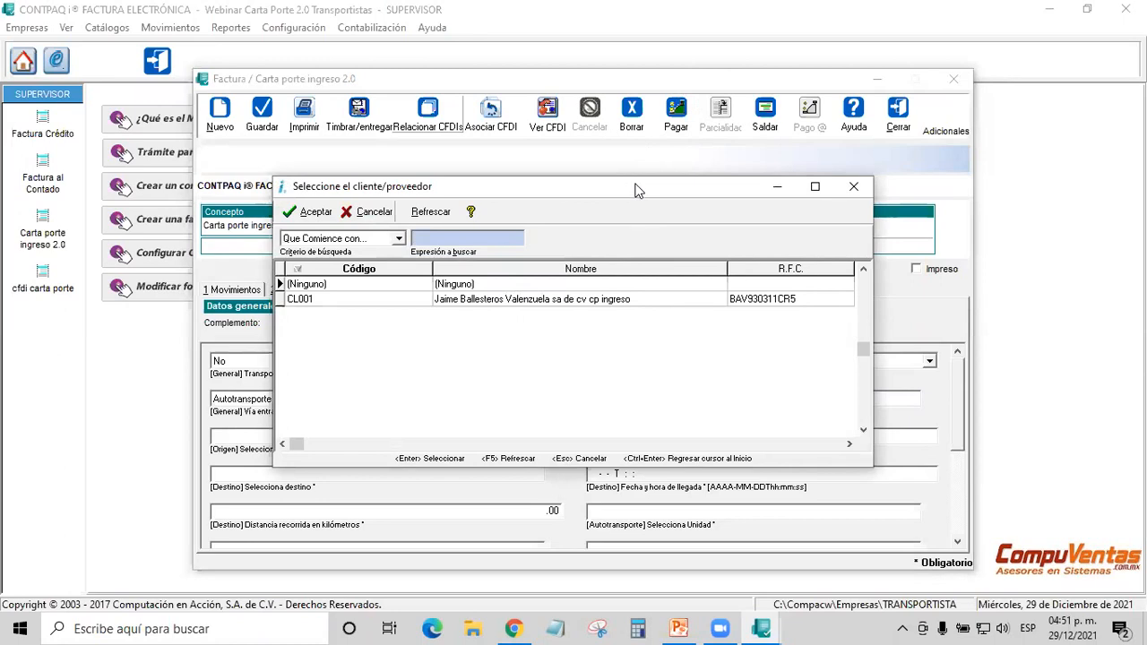
{"action": "left_click_drag", "start_coordinate": [636, 190], "coordinate": [685, 49]}
{"action": "left_click", "coordinate": [903, 45]}
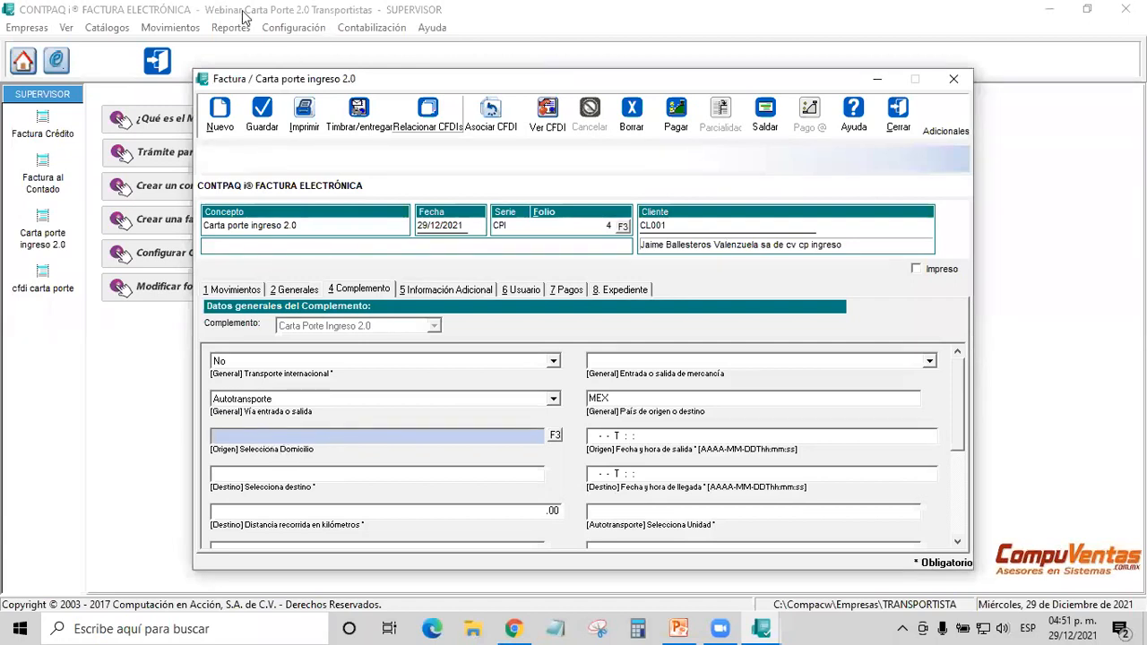
- Set the origin's departure date and time to 2021-12-29T18:00:00
{"action": "left_click", "coordinate": [659, 437]}
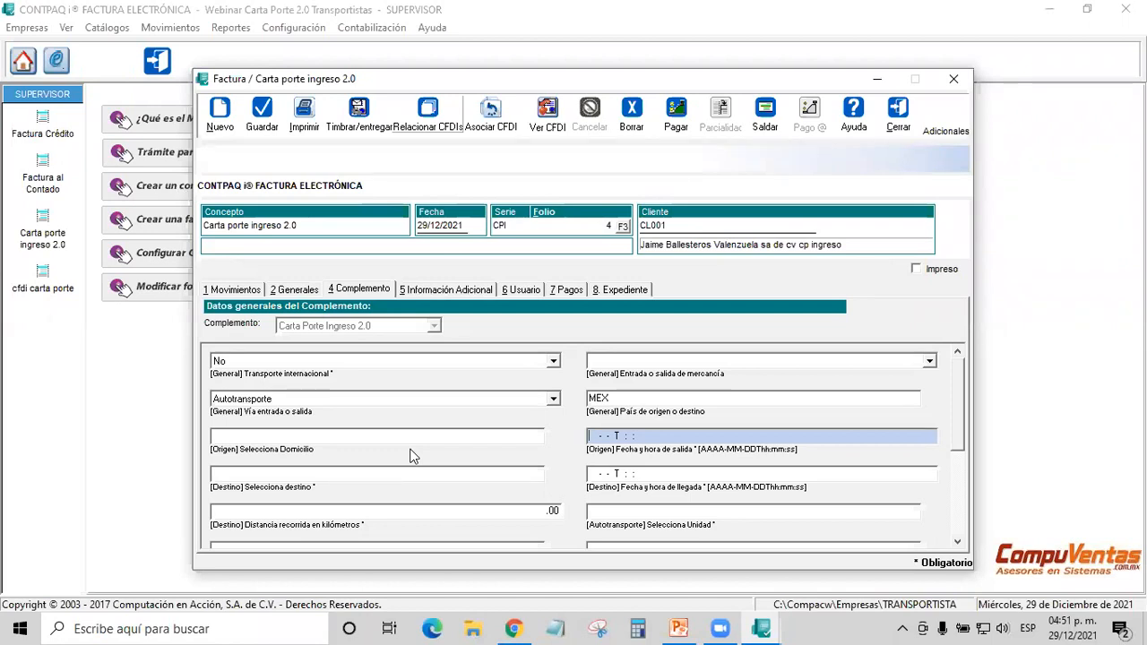
{"action": "type", "text": "2021-12-29T18:00:00"}
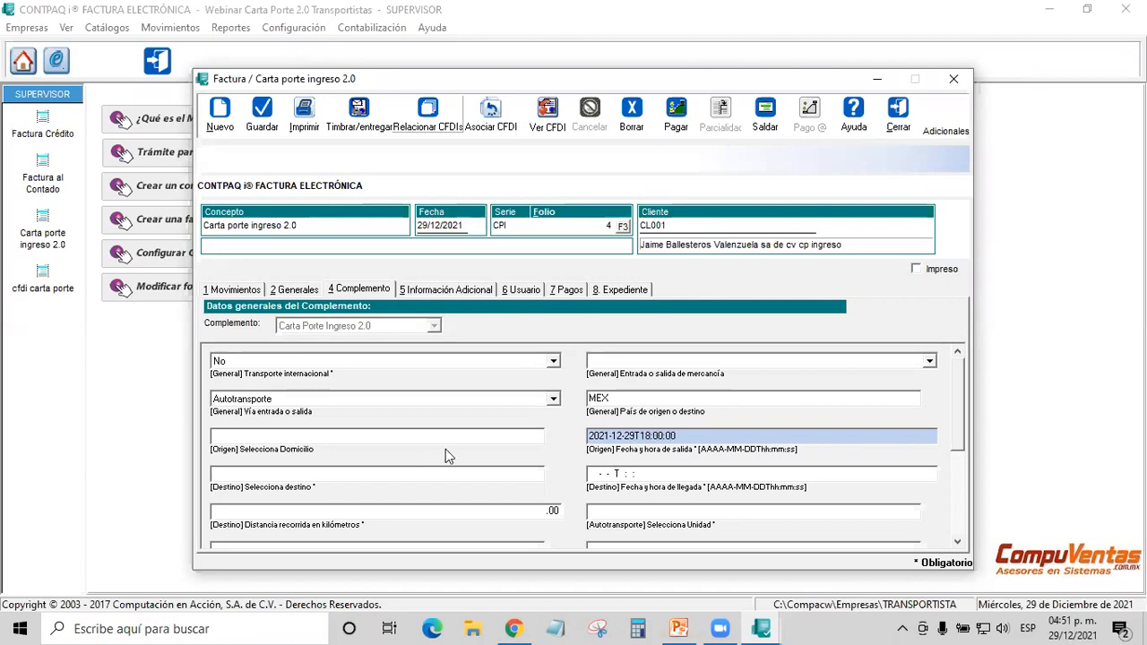
{"action": "left_click_drag", "start_coordinate": [674, 435], "coordinate": [566, 435]}
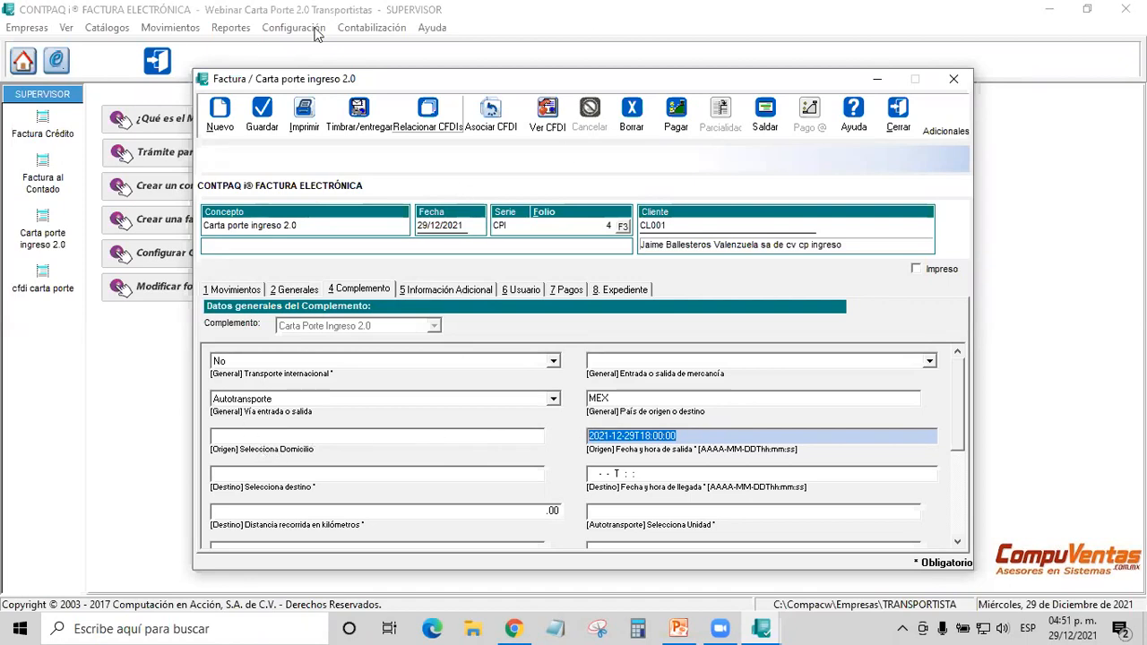
- Assign the existing client as the destination in Selecciona destino
{"action": "left_click", "coordinate": [349, 474]}
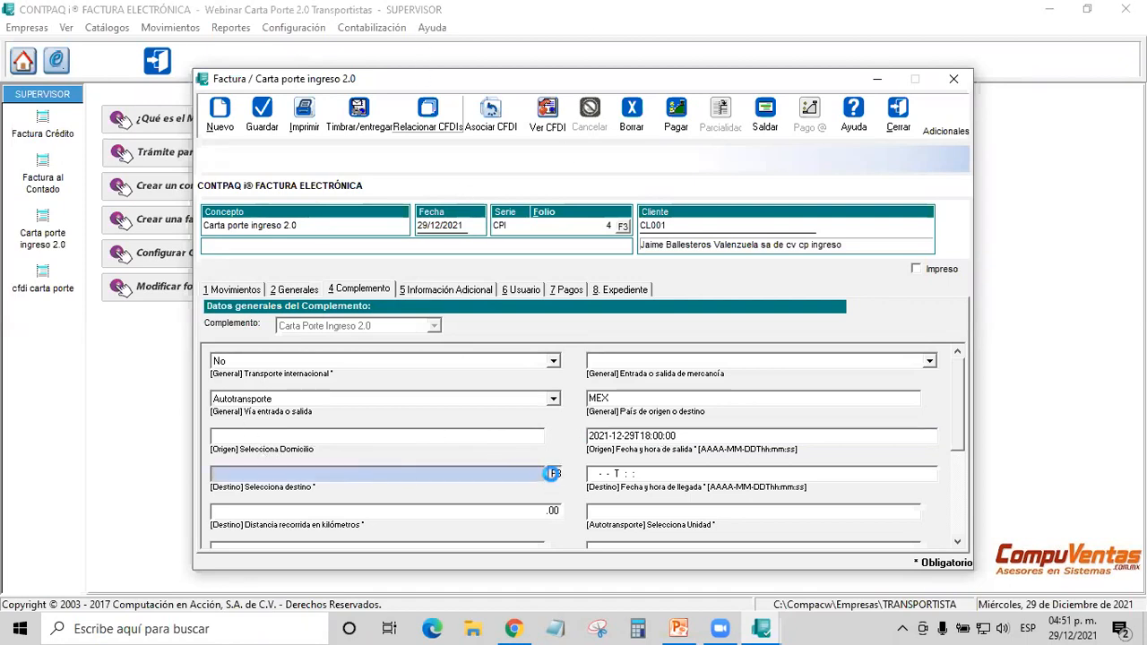
{"action": "left_click", "coordinate": [549, 475]}
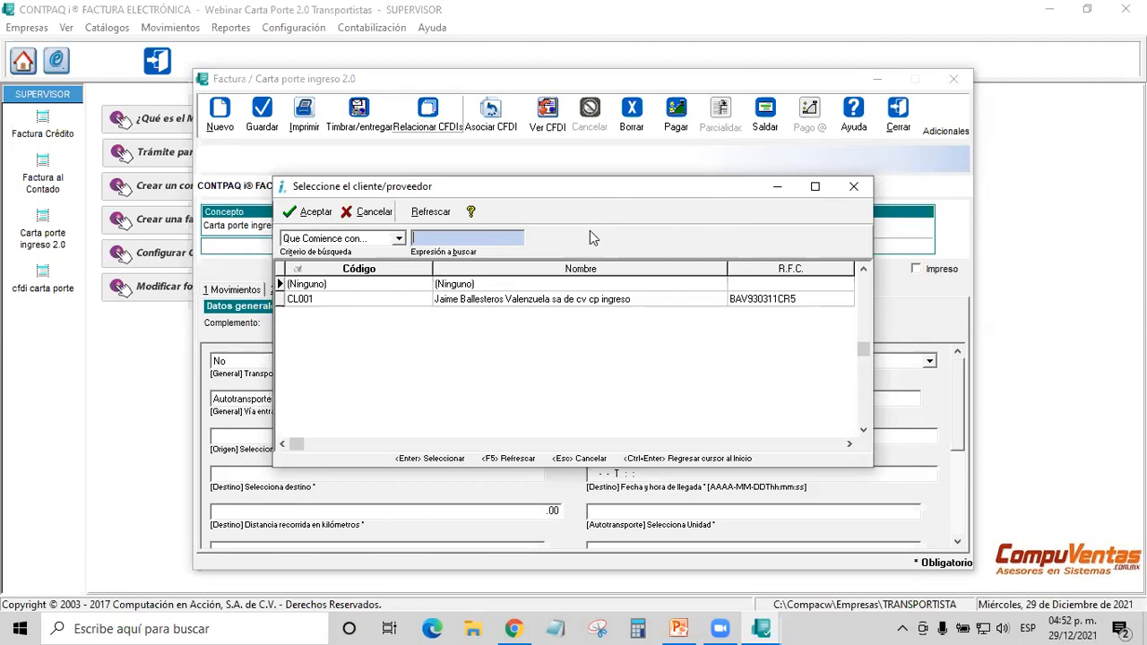
{"action": "left_click", "coordinate": [856, 187]}
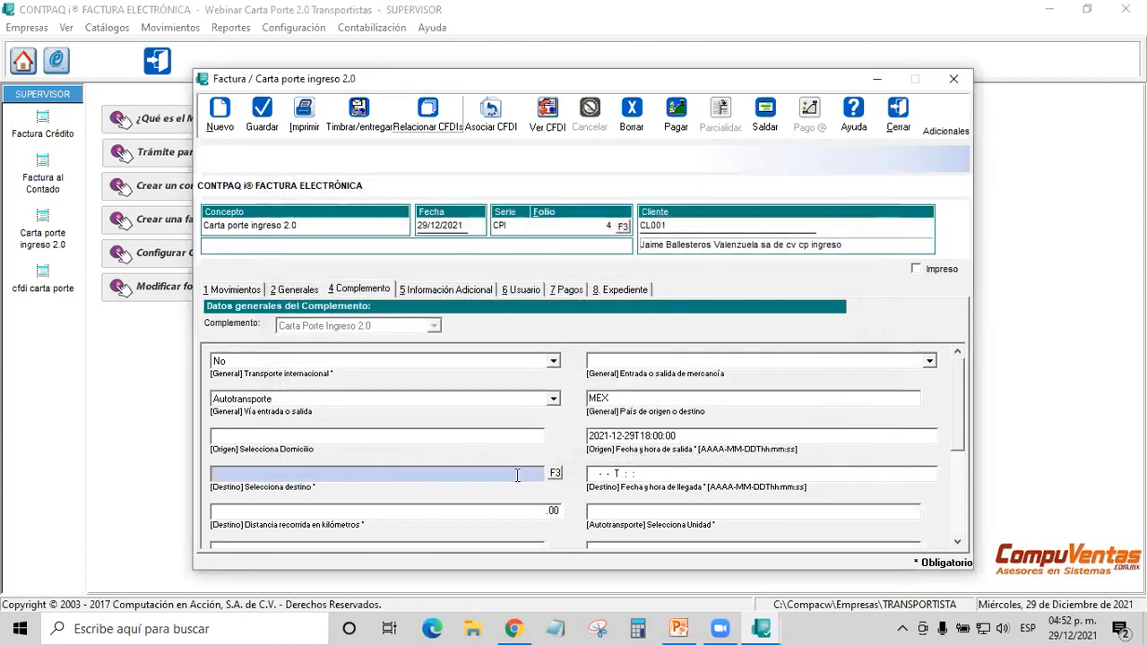
{"action": "left_click", "coordinate": [556, 474]}
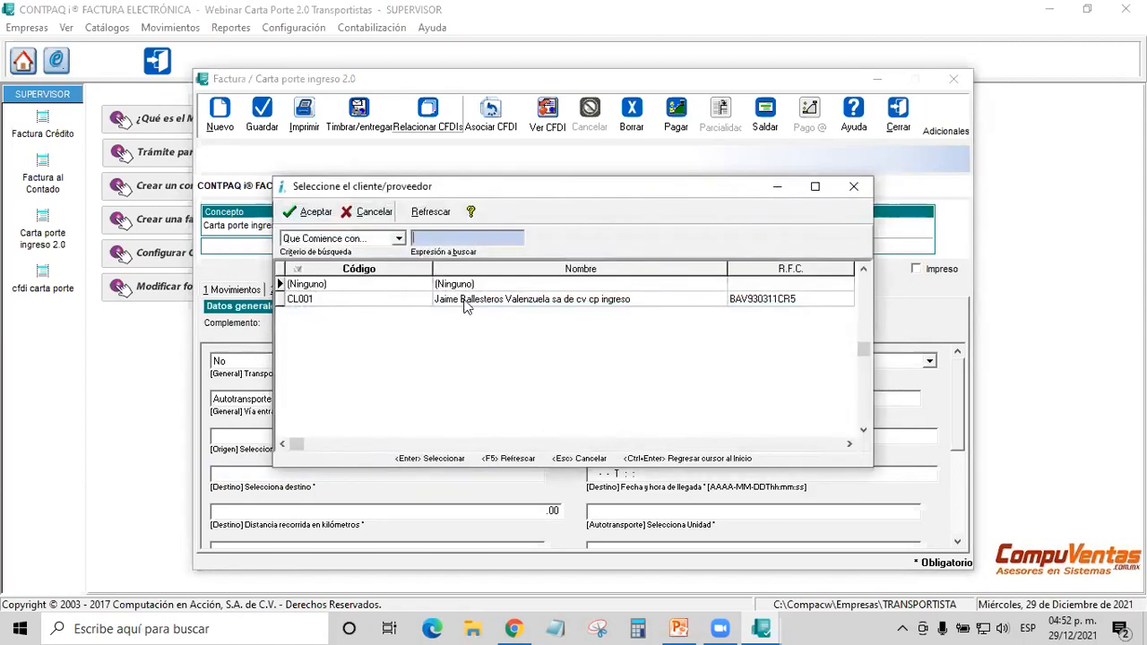
{"action": "left_click", "coordinate": [465, 303]}
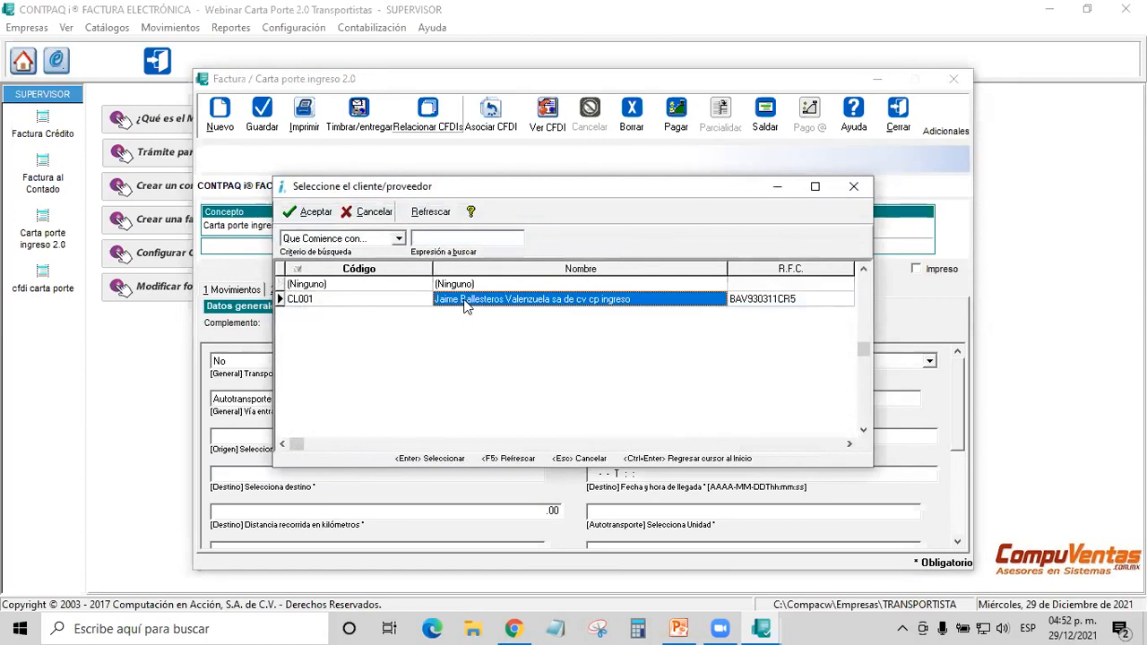
{"action": "key", "text": "Return"}
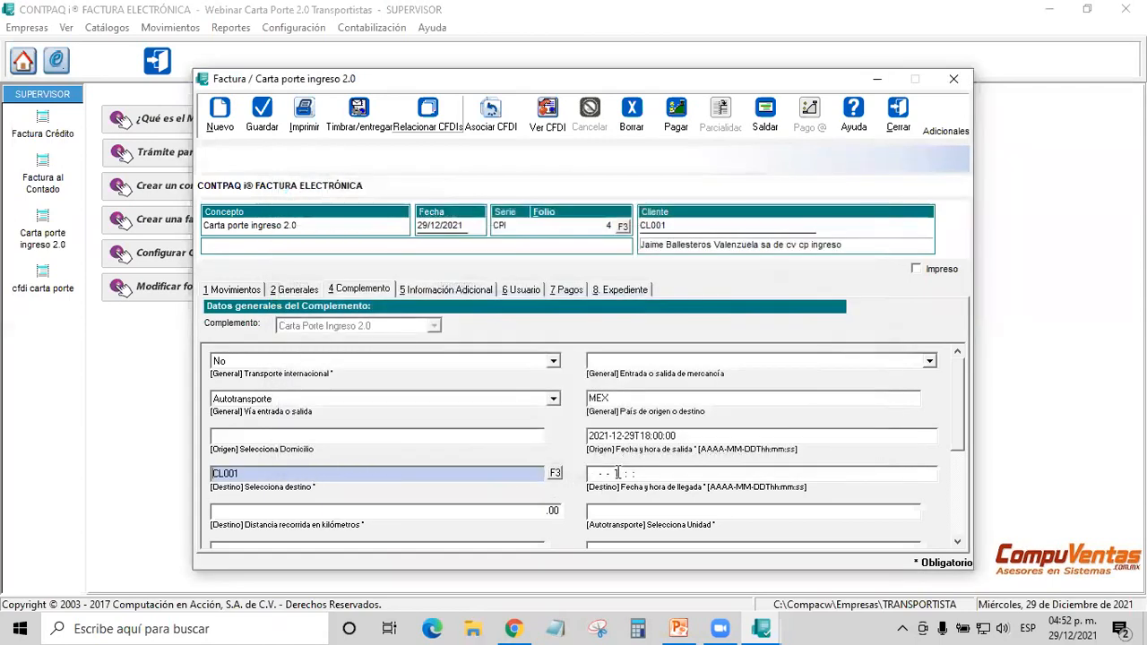
- Set the destination's arrival date and time to 2021-12-30T08:00:00 and compare it with the departure date
{"action": "key", "text": "Tab"}
{"action": "key", "text": "Home"}
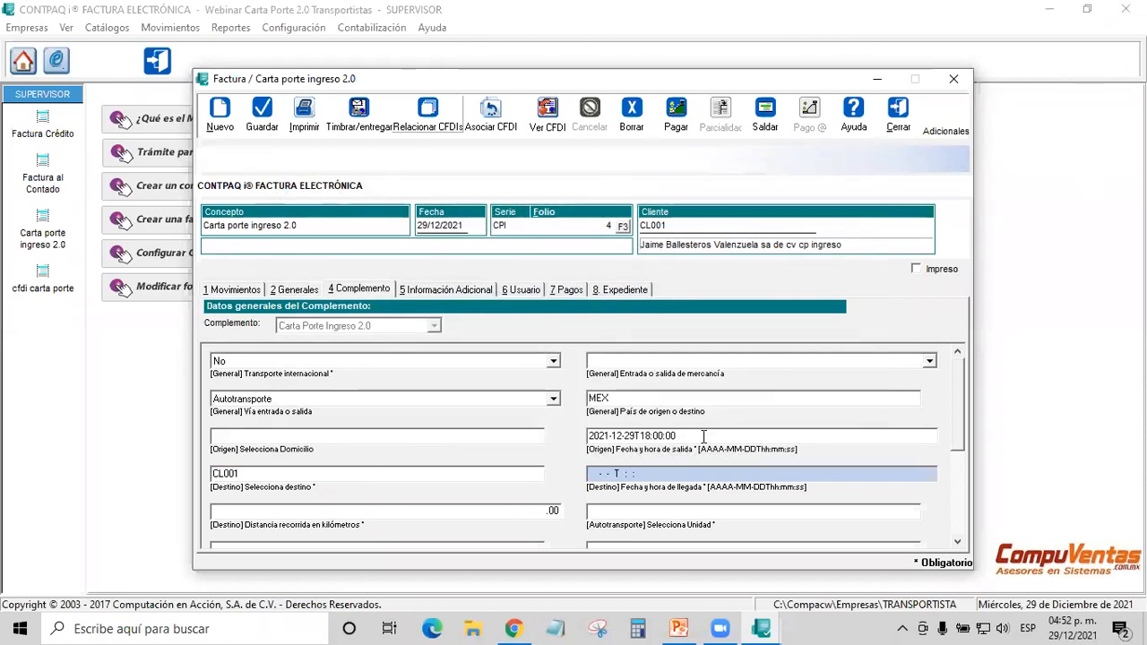
{"action": "type", "text": "2021-"}
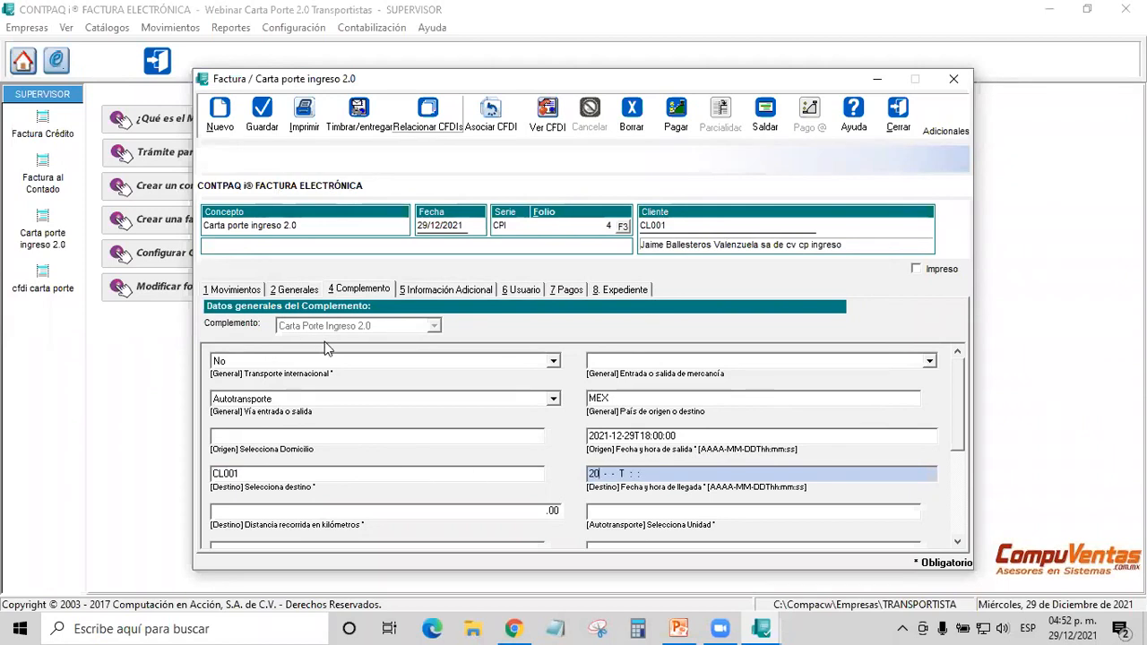
{"action": "type", "text": "12"}
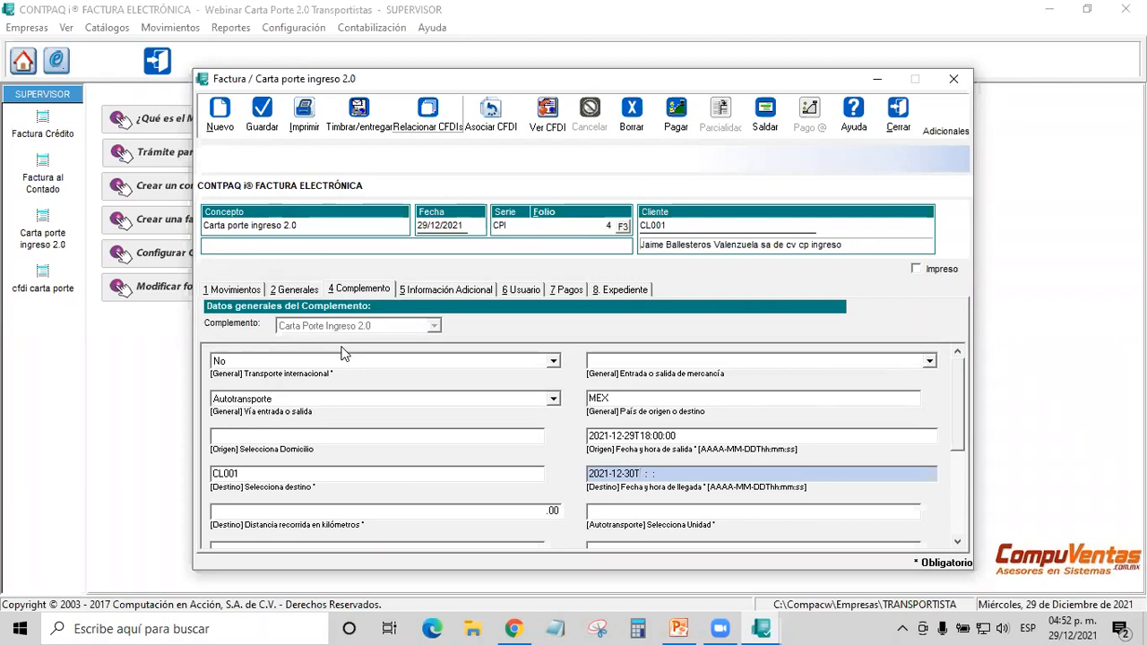
{"action": "type", "text": "0:00"}
{"action": "left_click_drag", "start_coordinate": [677, 435], "coordinate": [548, 441]}
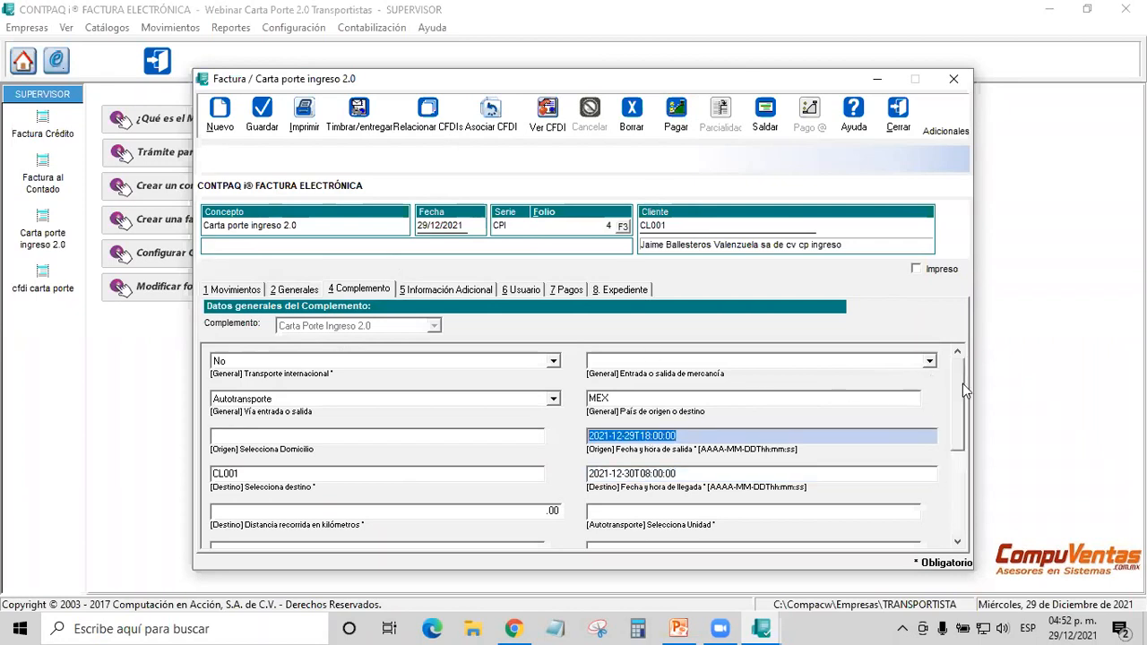
{"action": "left_click", "coordinate": [655, 473]}
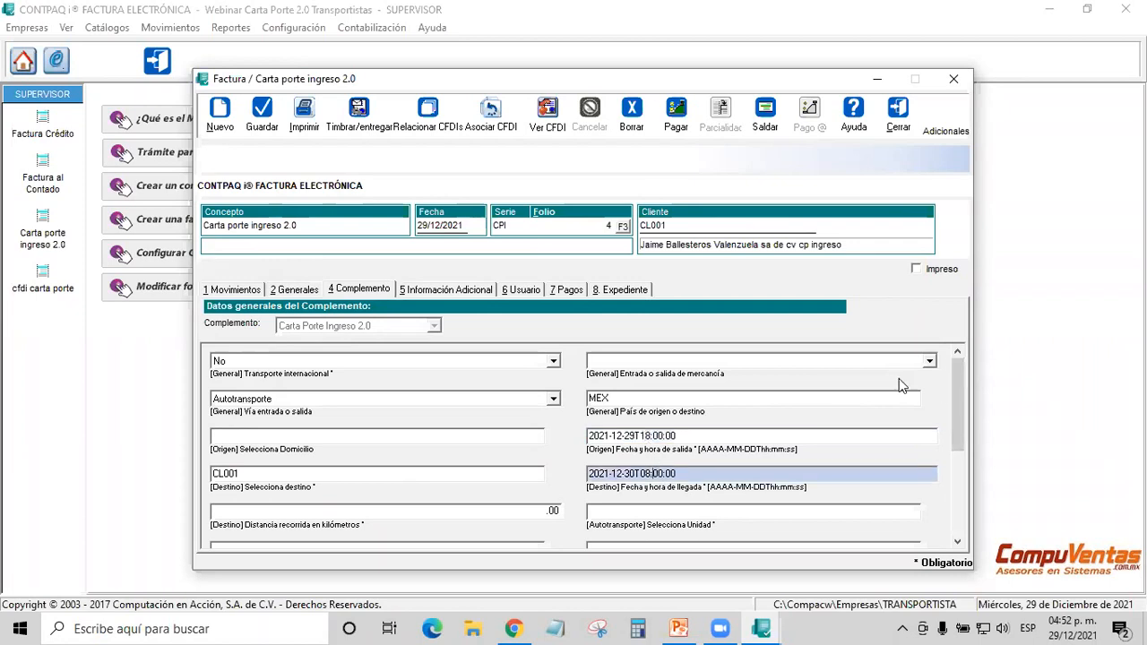
- Set the destination's Distancia recorrida en kilómetros to 200
{"action": "left_click", "coordinate": [961, 483]}
{"action": "left_click", "coordinate": [957, 353]}
{"action": "left_click", "coordinate": [957, 353]}
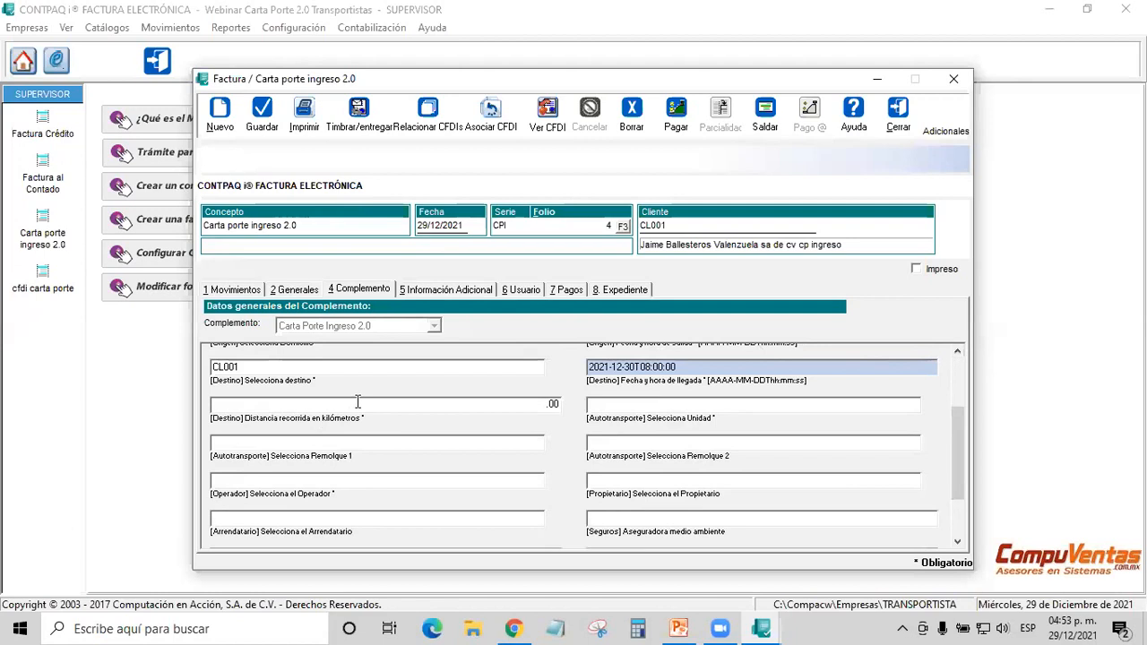
{"action": "left_click", "coordinate": [359, 400]}
{"action": "left_click", "coordinate": [961, 353]}
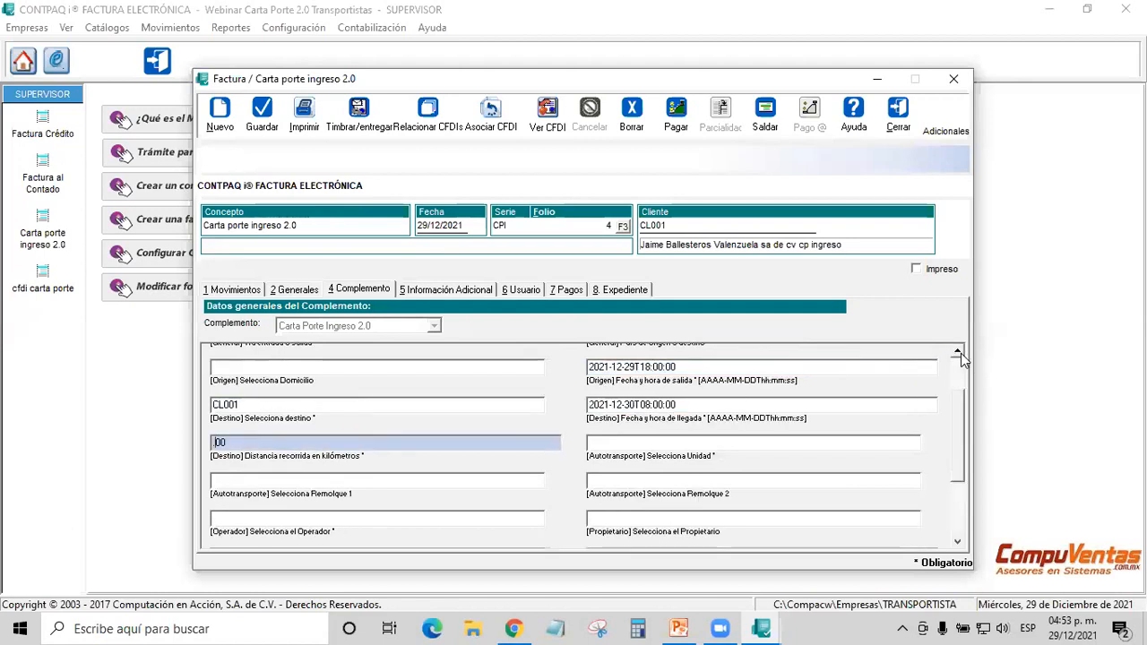
{"action": "left_click_drag", "start_coordinate": [228, 442], "coordinate": [161, 433]}
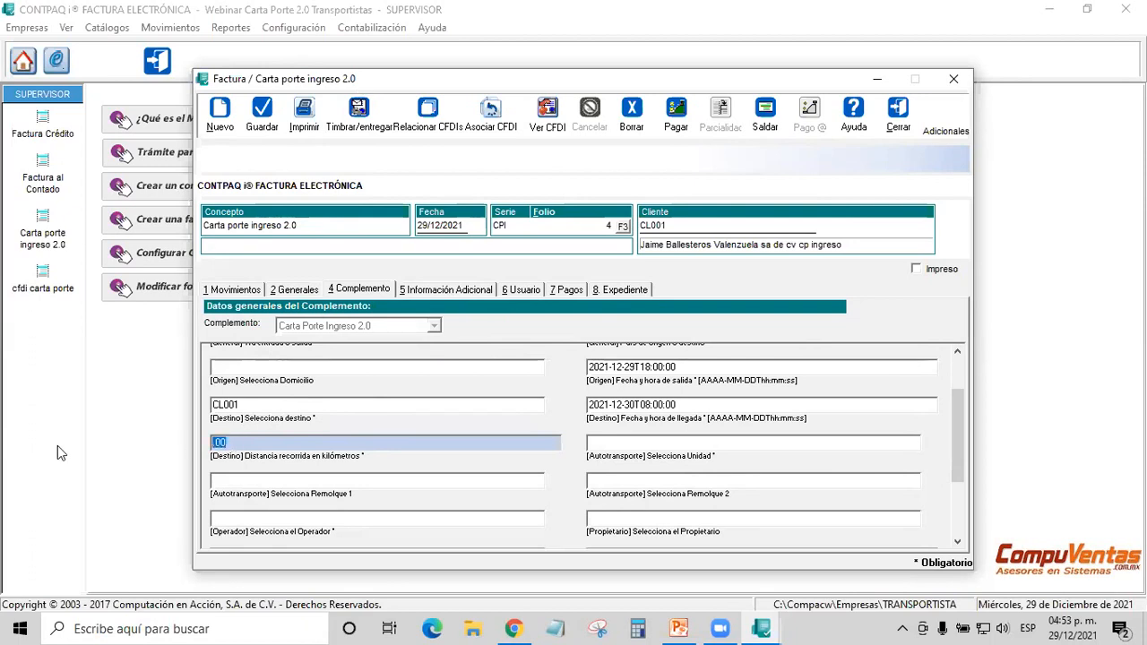
{"action": "type", "text": "20"}
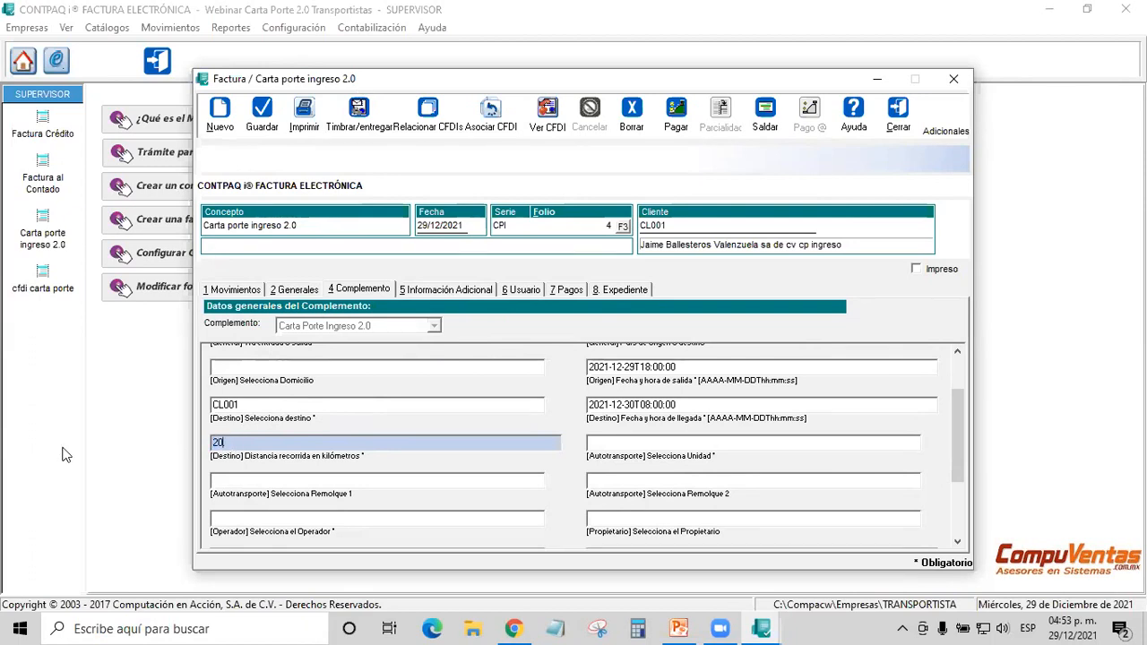
{"action": "type", "text": "0."}
{"action": "left_click", "coordinate": [656, 443]}
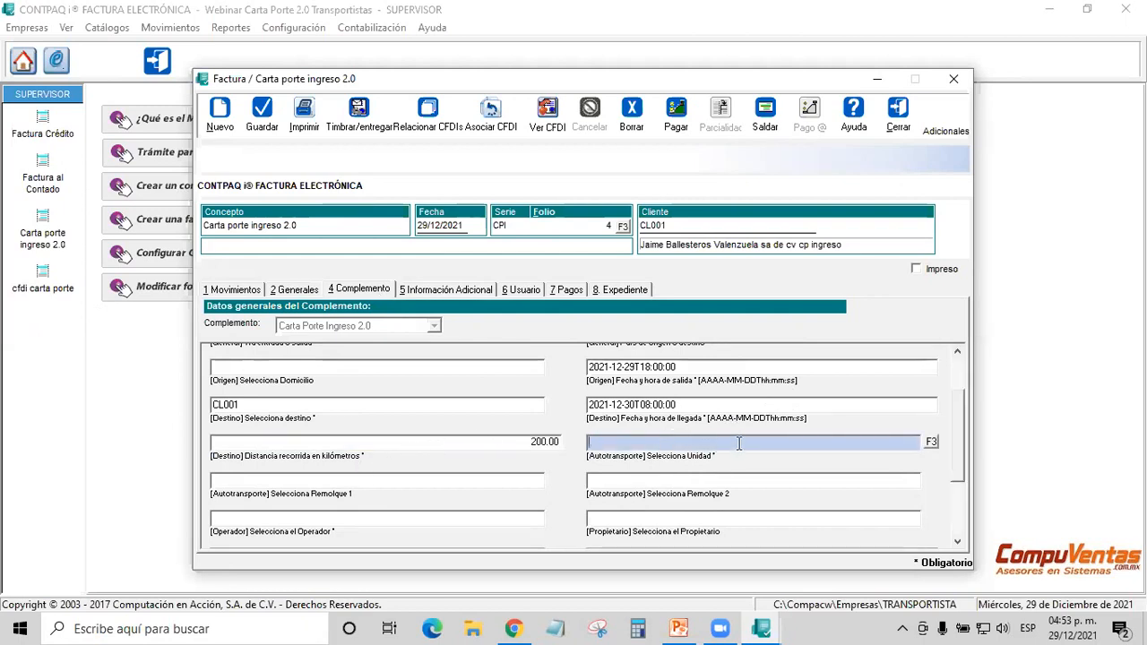
- Assign unit ATR001, Camion 2 ejes #32 2018, as the transport unit in the complement
{"action": "left_click", "coordinate": [933, 445]}
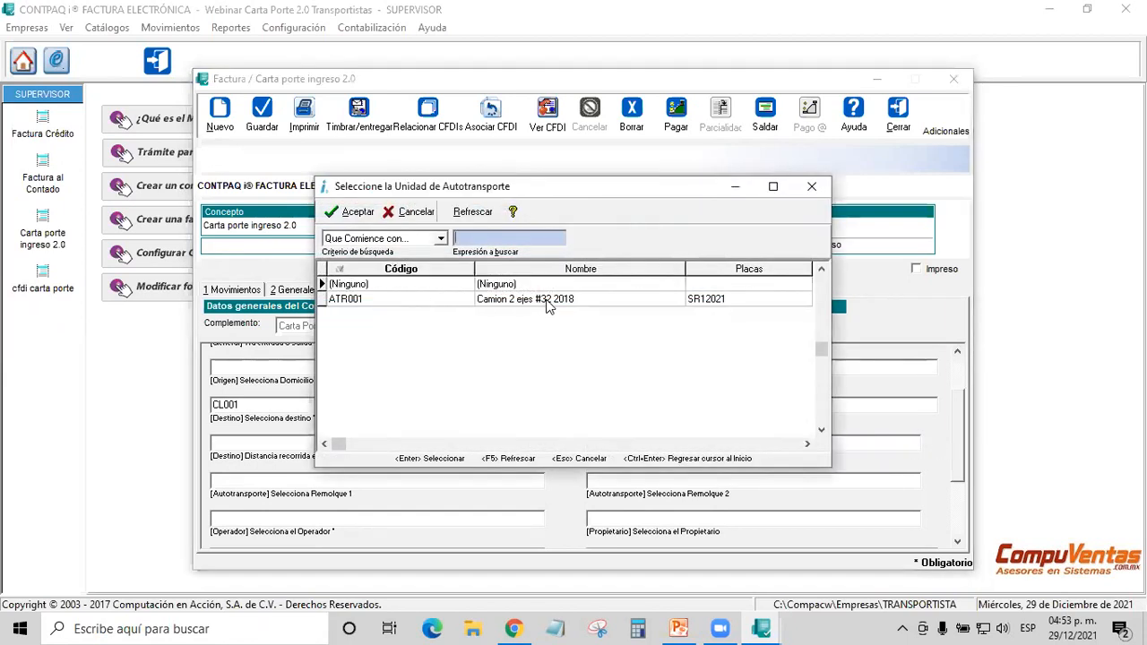
{"action": "left_click", "coordinate": [548, 302]}
{"action": "double_click", "coordinate": [548, 302]}
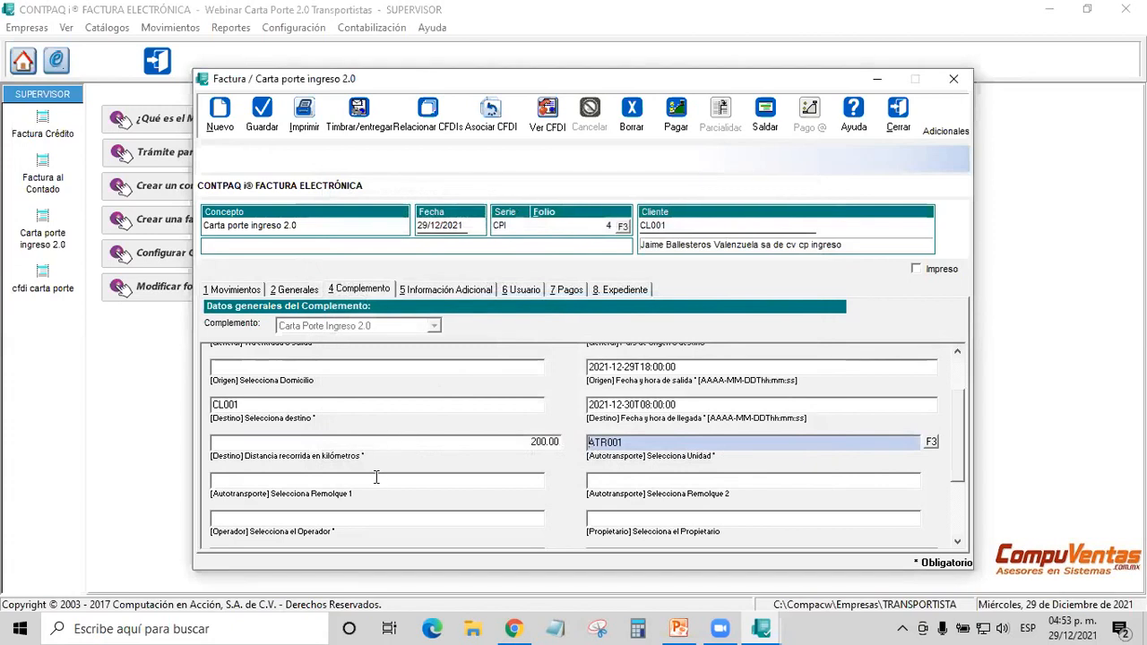
- Assign trailer REM001 as Remolque 1 and leave Remolque 2 empty
{"action": "left_click", "coordinate": [555, 479]}
{"action": "left_click", "coordinate": [506, 301]}
{"action": "double_click", "coordinate": [506, 301]}
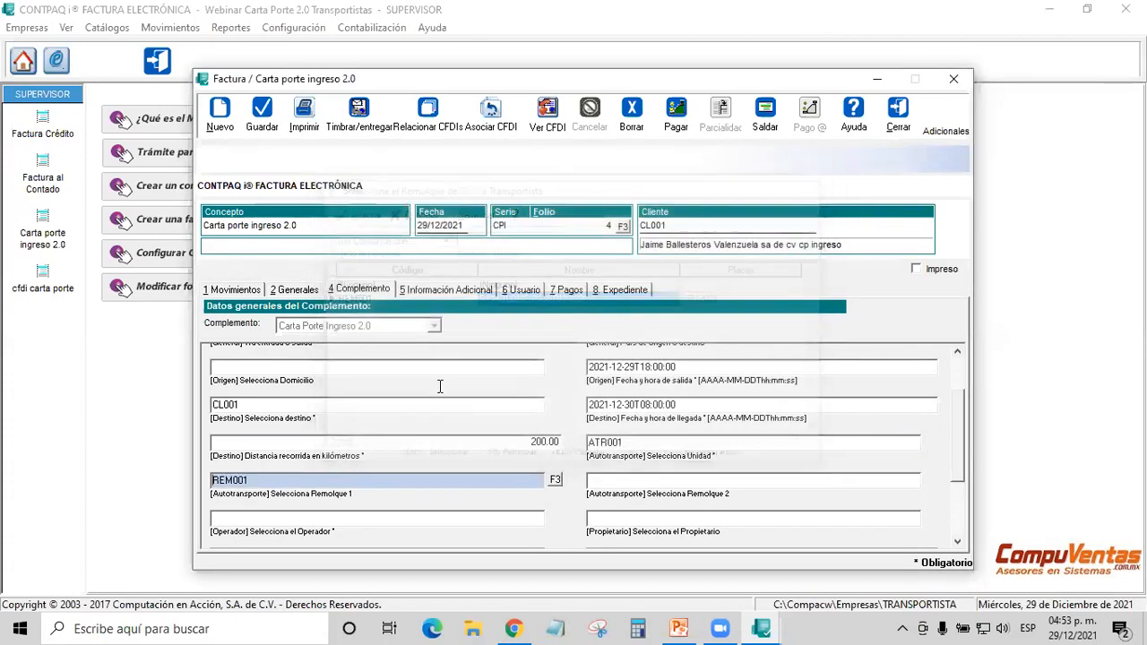
{"action": "left_click", "coordinate": [626, 482]}
{"action": "left_click", "coordinate": [509, 481]}
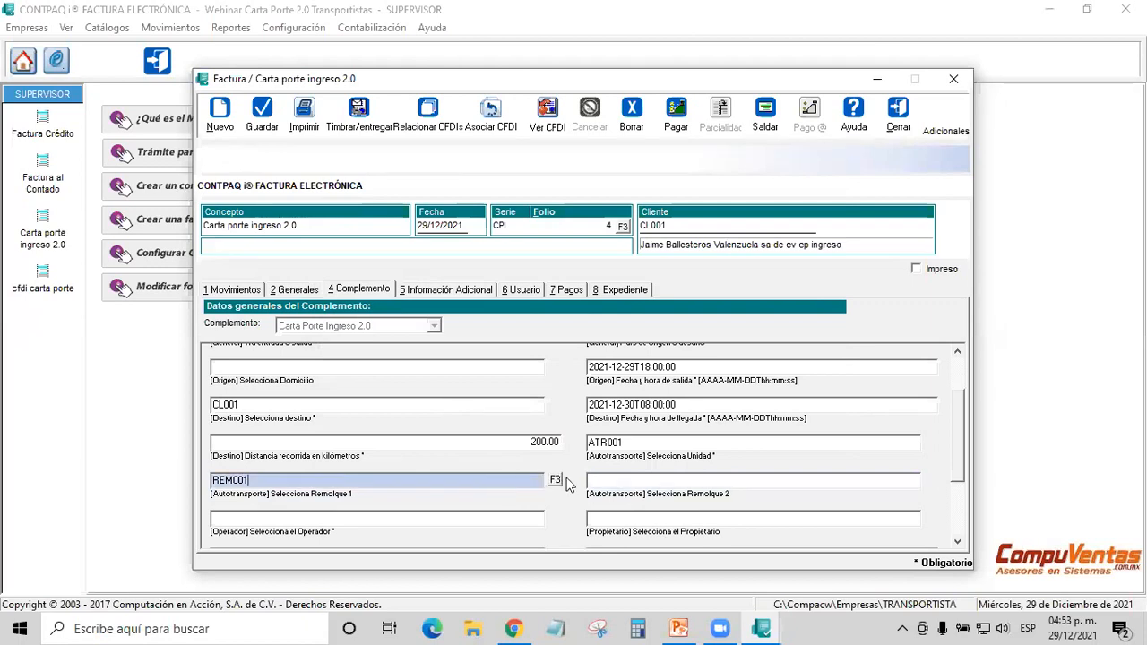
{"action": "left_click", "coordinate": [618, 481]}
{"action": "left_click", "coordinate": [633, 443]}
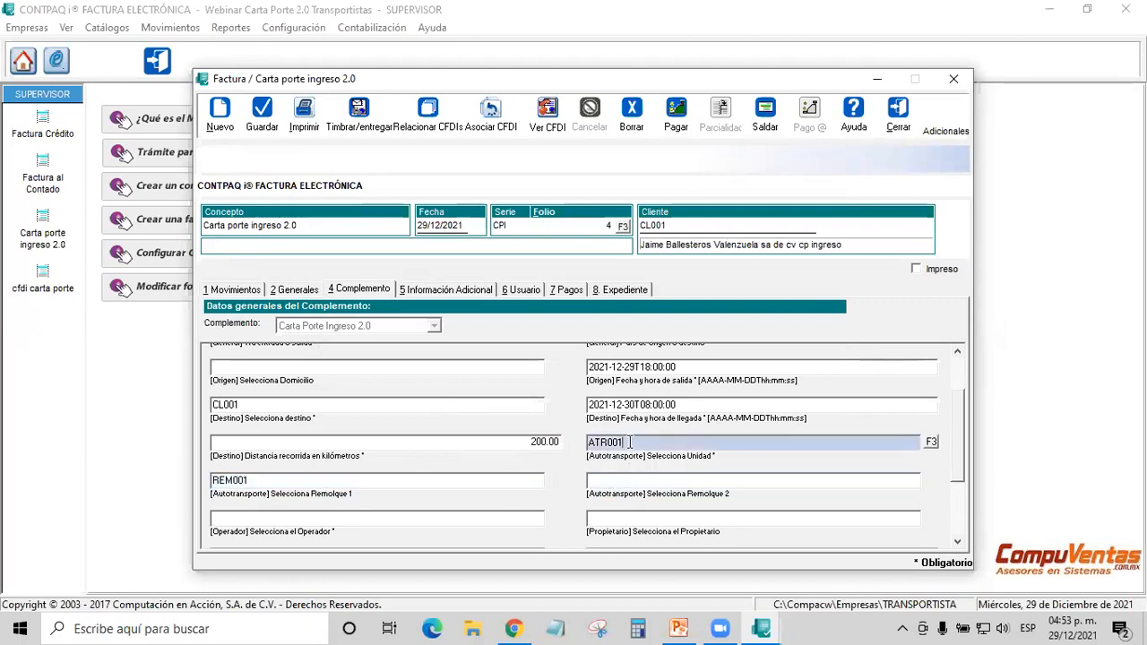
{"action": "left_click", "coordinate": [379, 477]}
{"action": "left_click", "coordinate": [618, 482]}
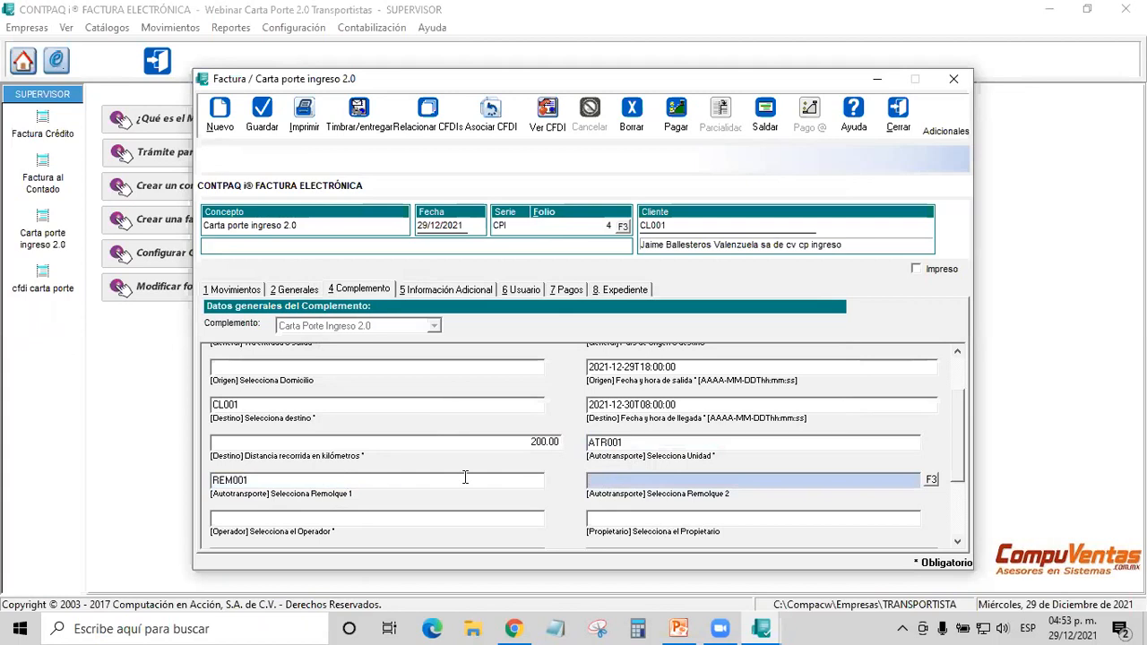
- Assign operator OP001 in Selecciona el Operador, leaving Propietario and Arrendatario empty
{"action": "left_click", "coordinate": [957, 542]}
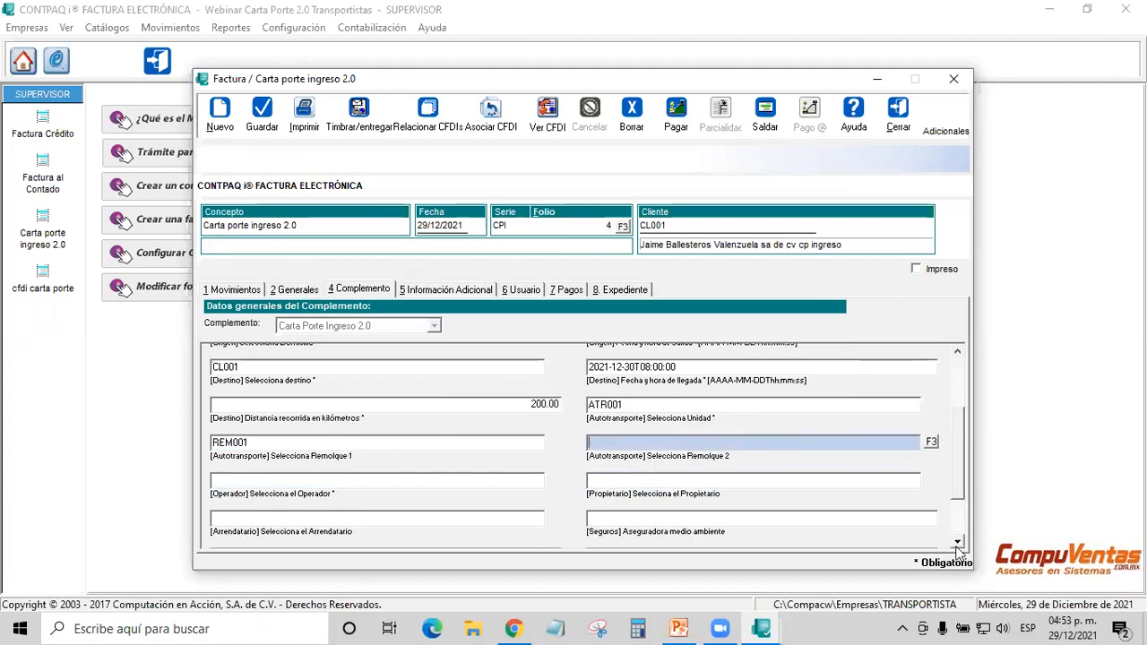
{"action": "left_click", "coordinate": [305, 479]}
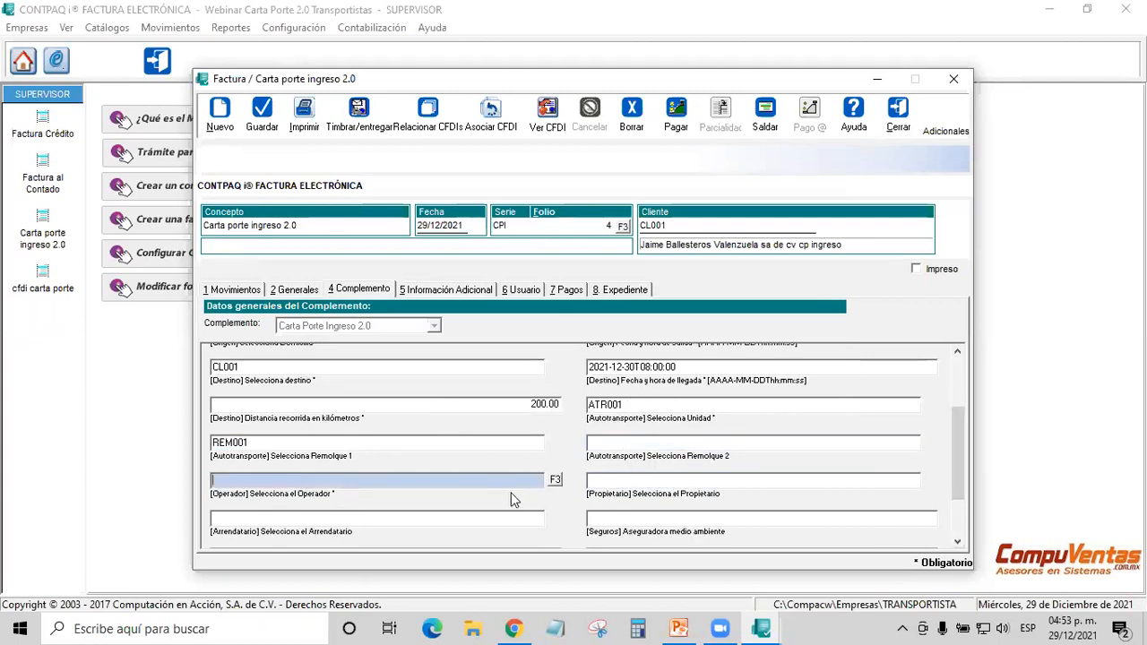
{"action": "left_click", "coordinate": [555, 480]}
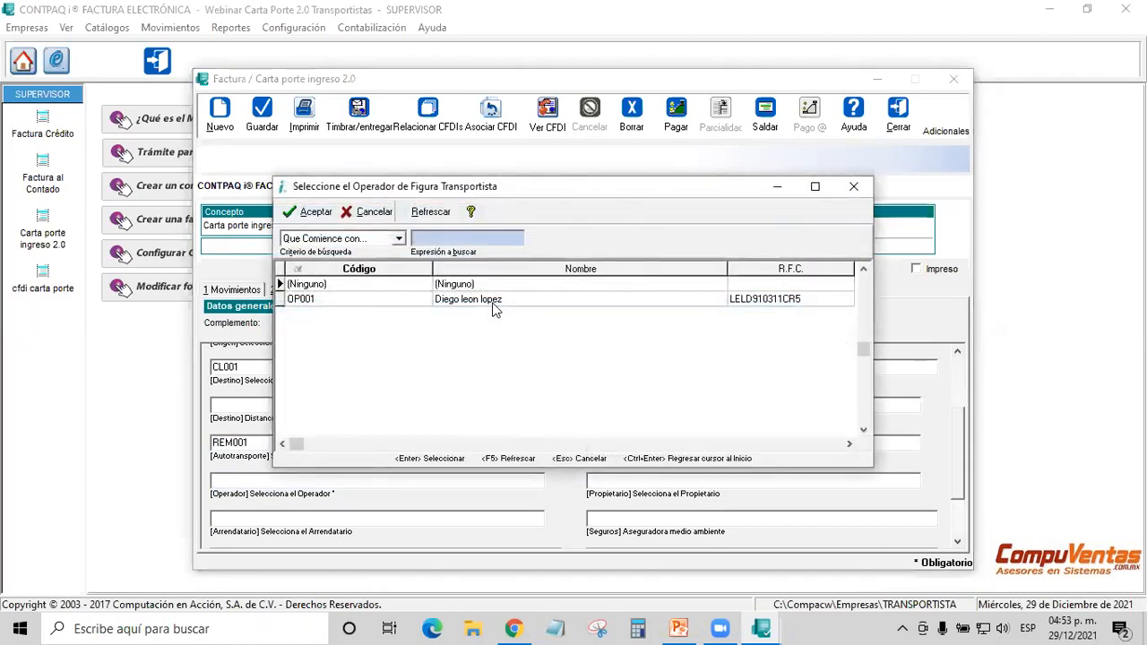
{"action": "double_click", "coordinate": [499, 304]}
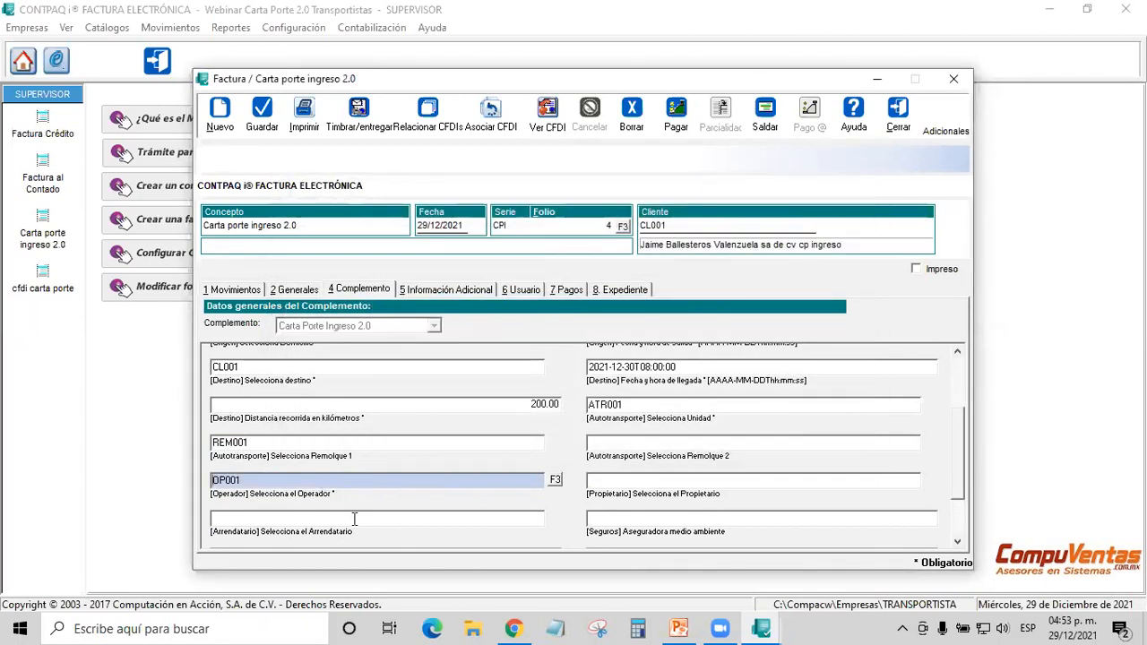
{"action": "left_click", "coordinate": [748, 482]}
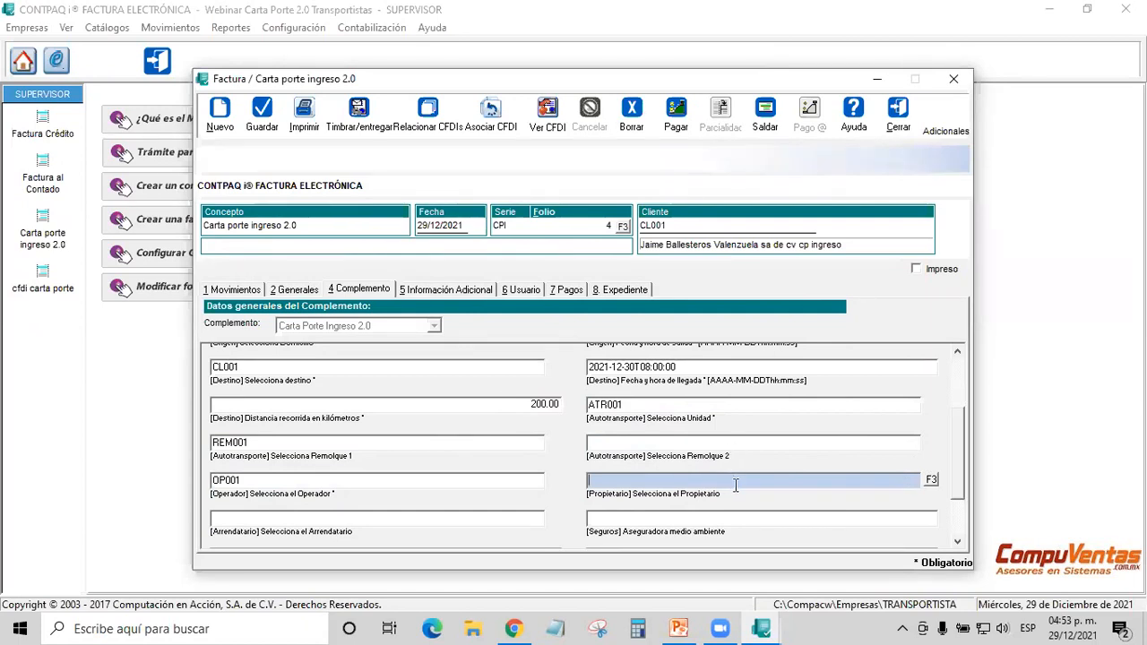
{"action": "left_click", "coordinate": [512, 520]}
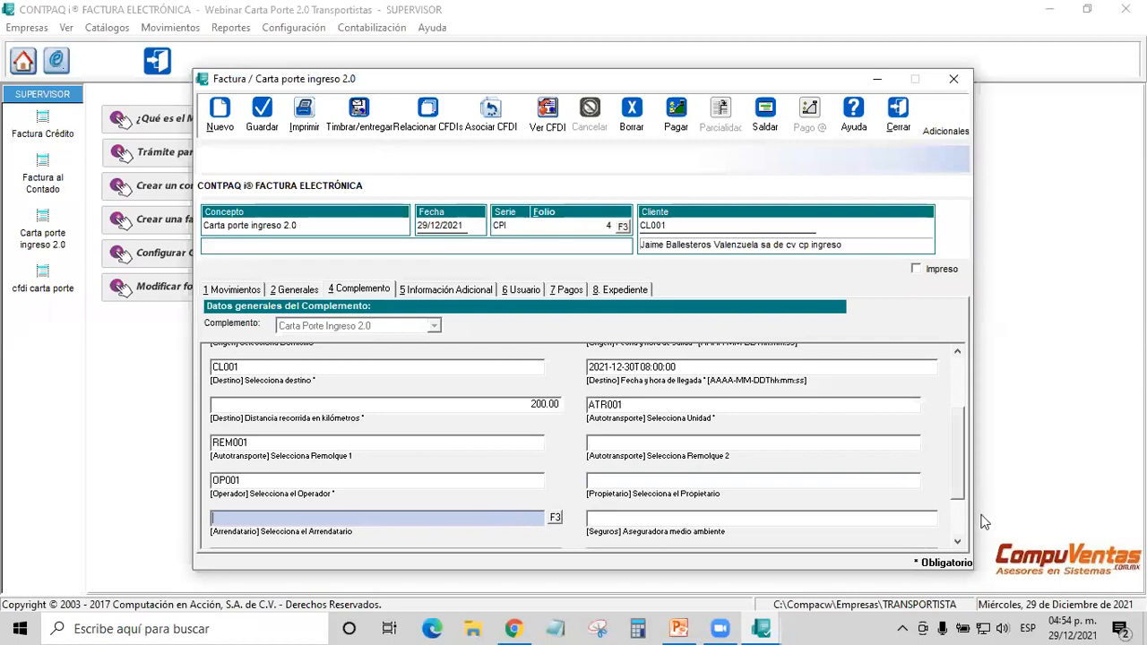
- Enter AXXA as the Aseguradora medio ambiente and 000000000 as the Póliza medio ambiente
{"action": "left_click", "coordinate": [957, 541]}
{"action": "left_click", "coordinate": [957, 541]}
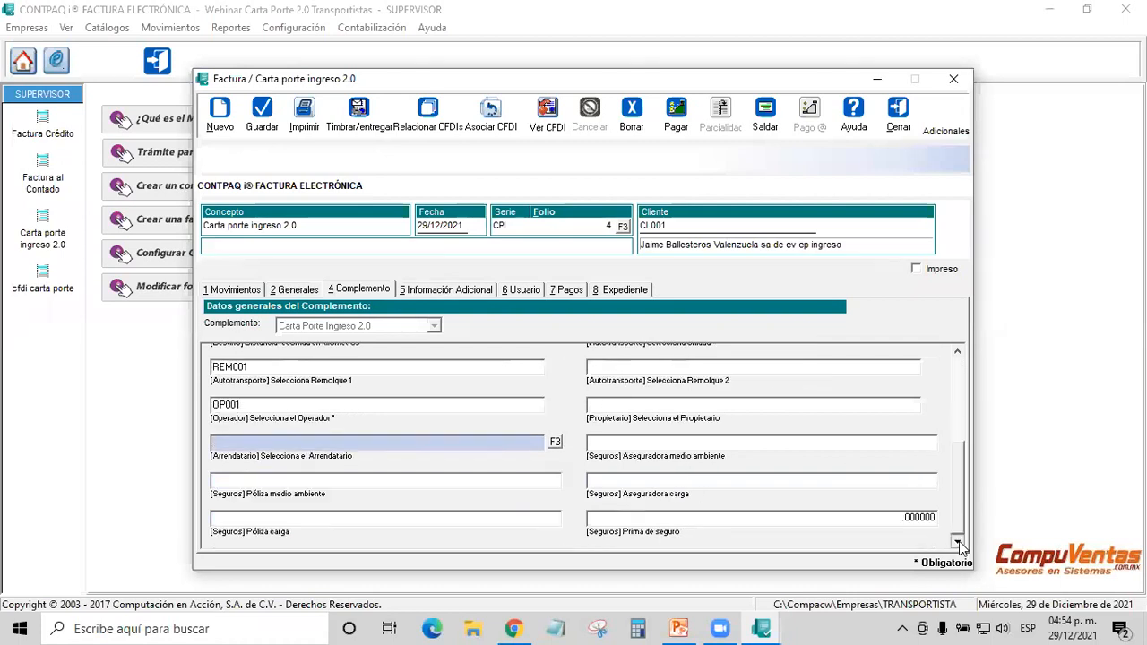
{"action": "left_click", "coordinate": [642, 445]}
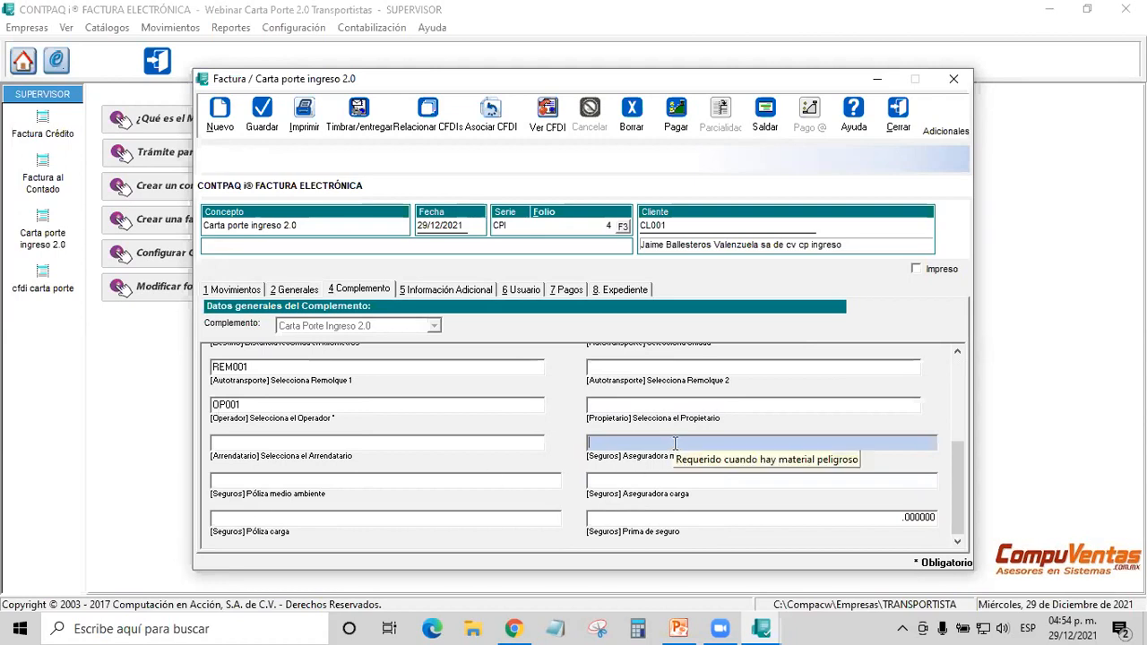
{"action": "type", "text": "XXA"}
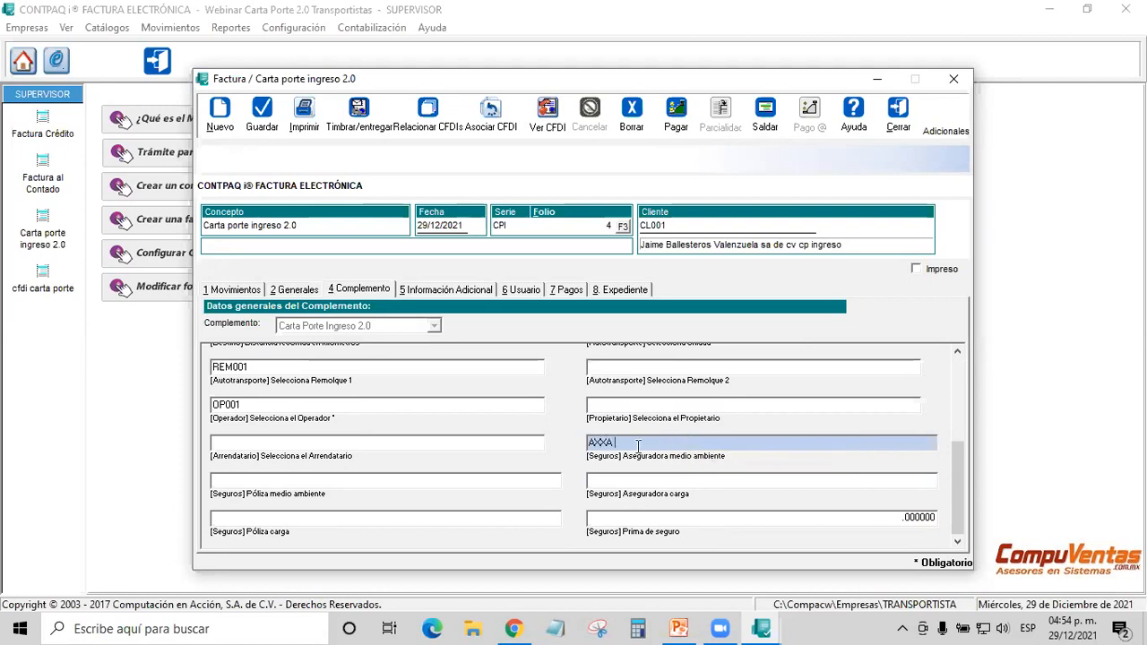
{"action": "left_click", "coordinate": [266, 488]}
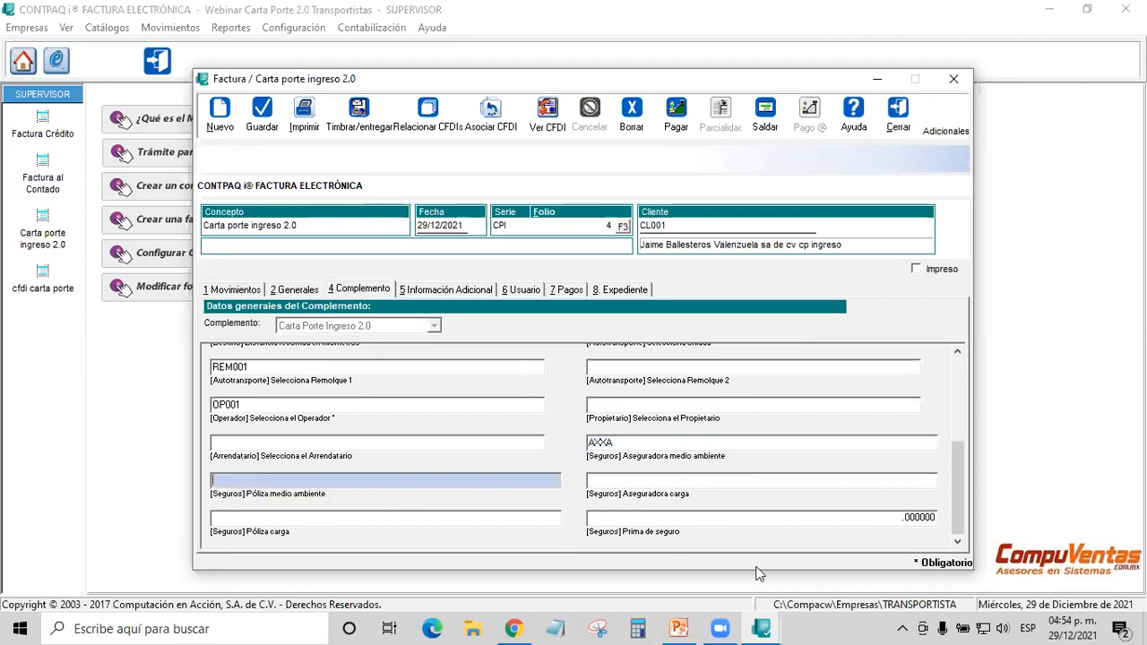
{"action": "type", "text": "000000000"}
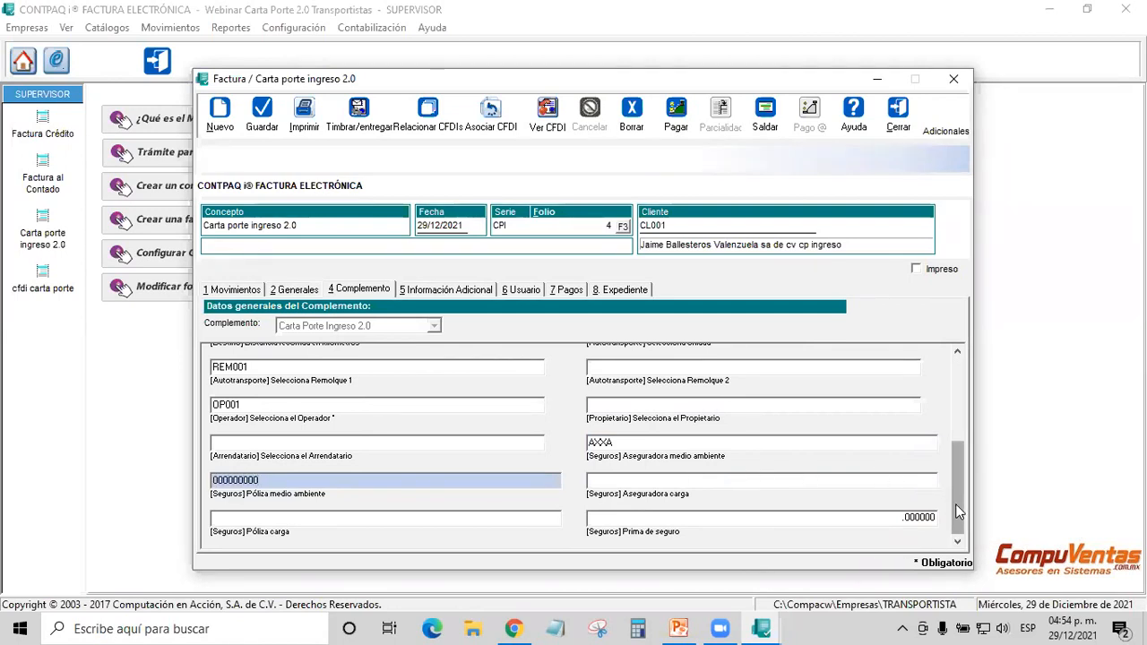
- Enter the cargo insurance with AXXA as Aseguradora carga, 00000000 as Póliza carga and 1500000 as Prima de seguro
{"action": "left_click", "coordinate": [669, 481]}
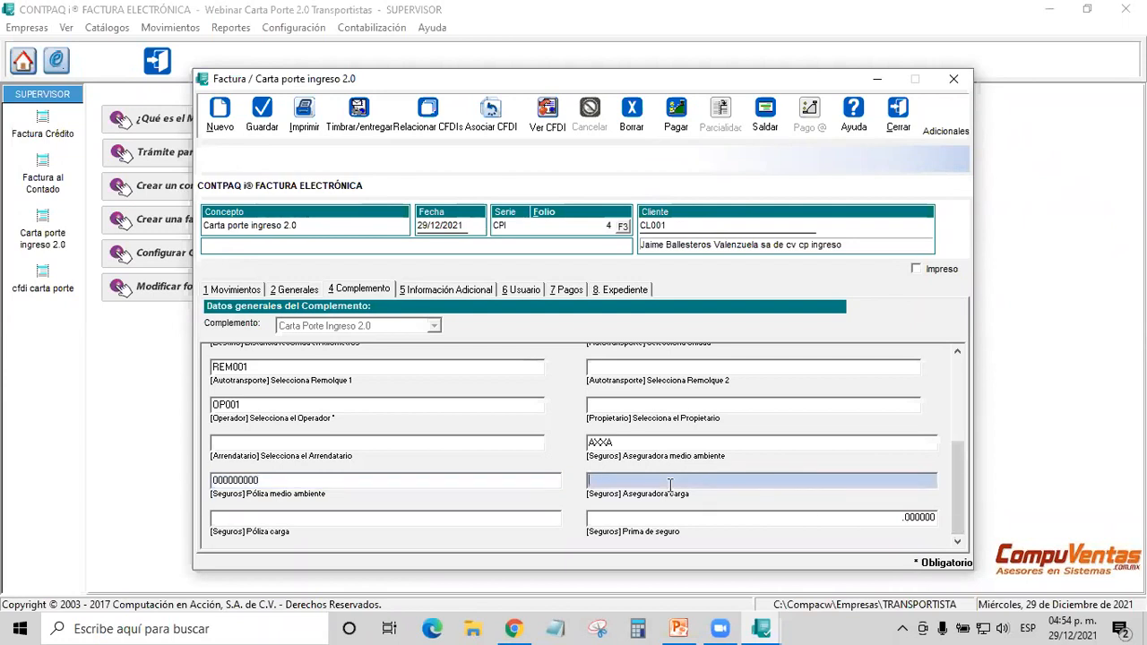
{"action": "type", "text": "AXXA"}
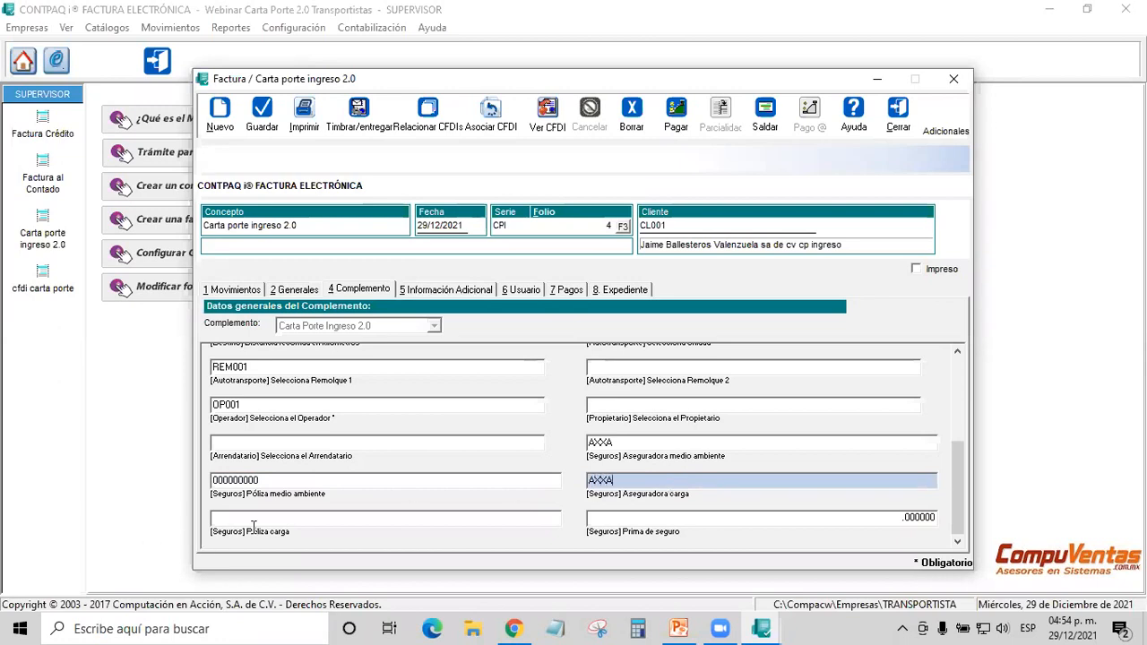
{"action": "key", "text": "Tab"}
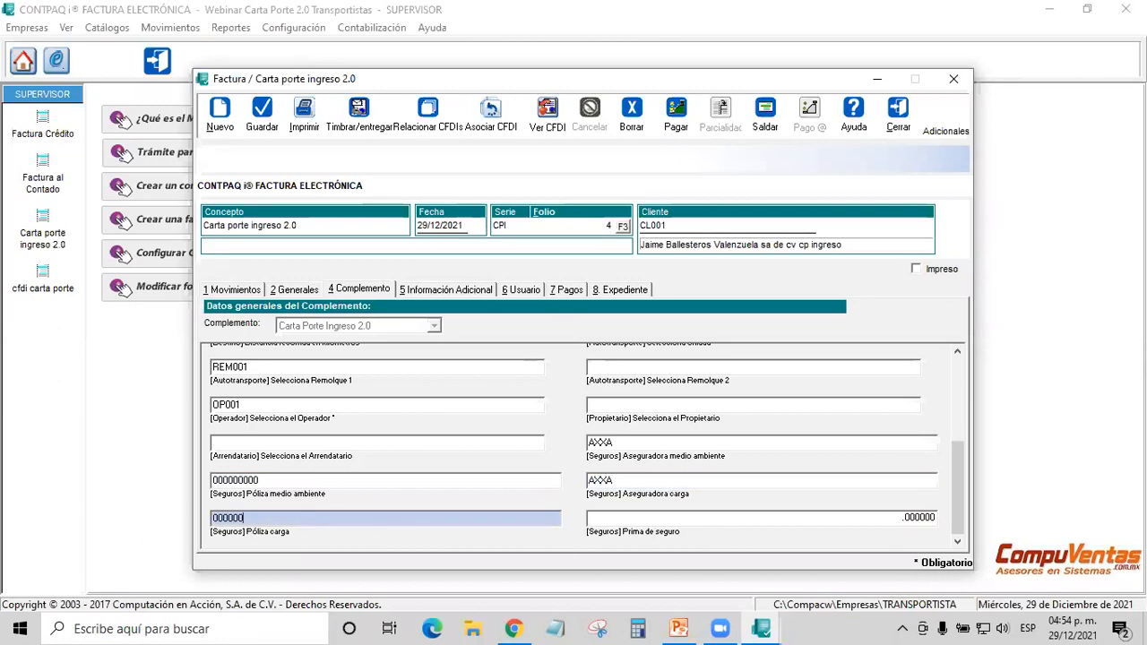
{"action": "left_click", "coordinate": [611, 520]}
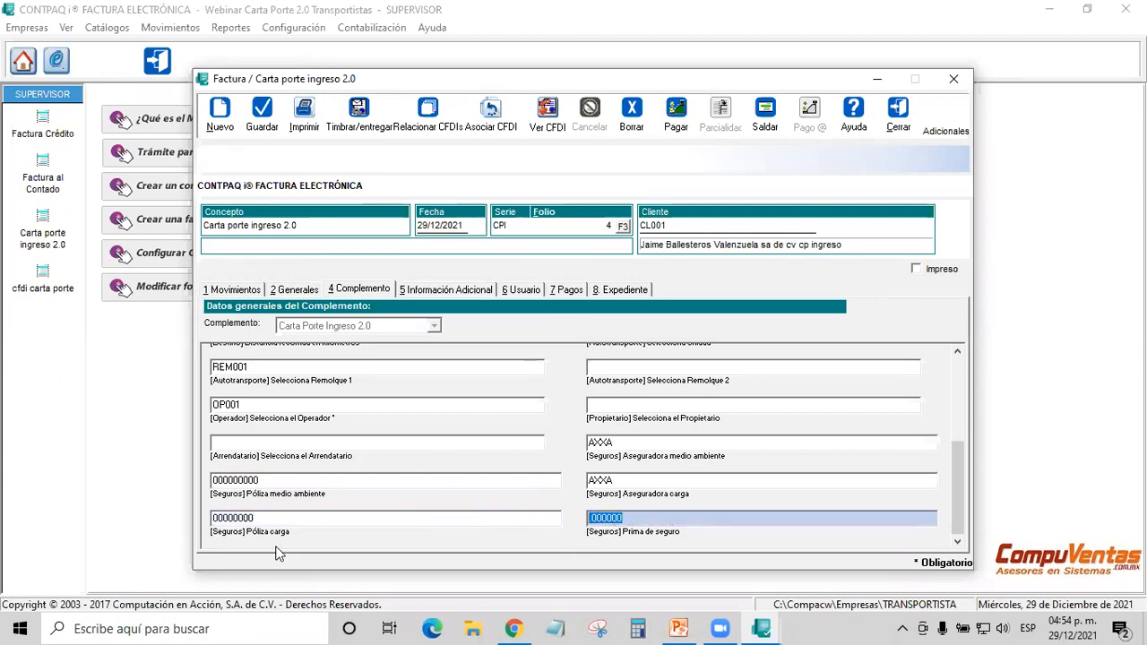
{"action": "type", "text": "1500000"}
{"action": "left_click", "coordinate": [640, 481]}
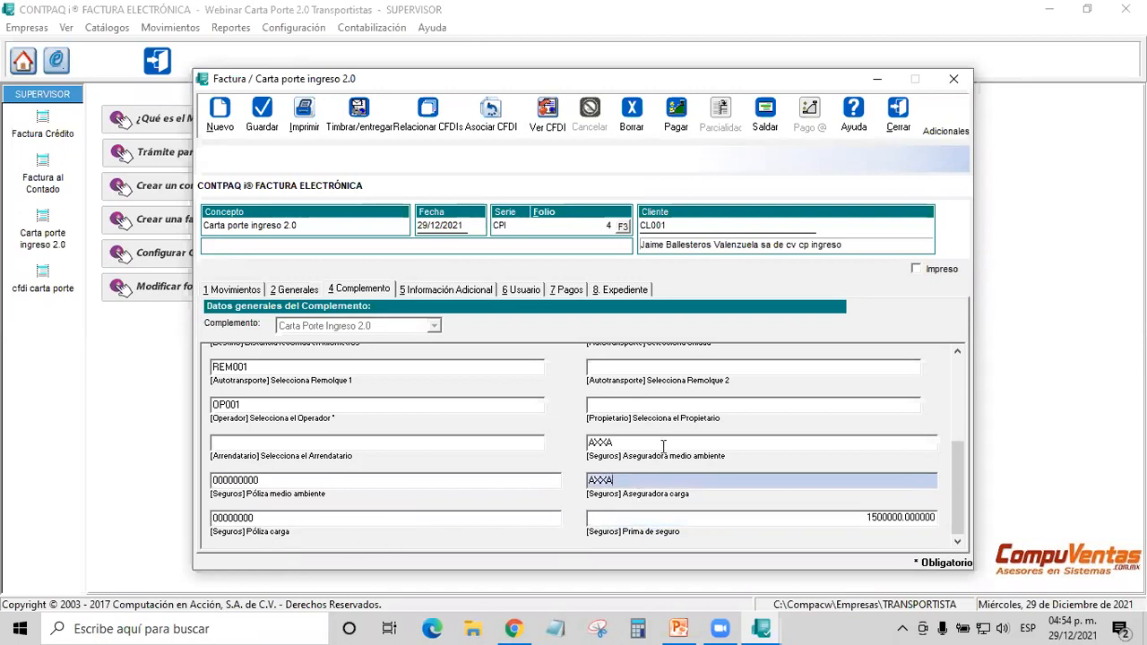
{"action": "left_click", "coordinate": [663, 445]}
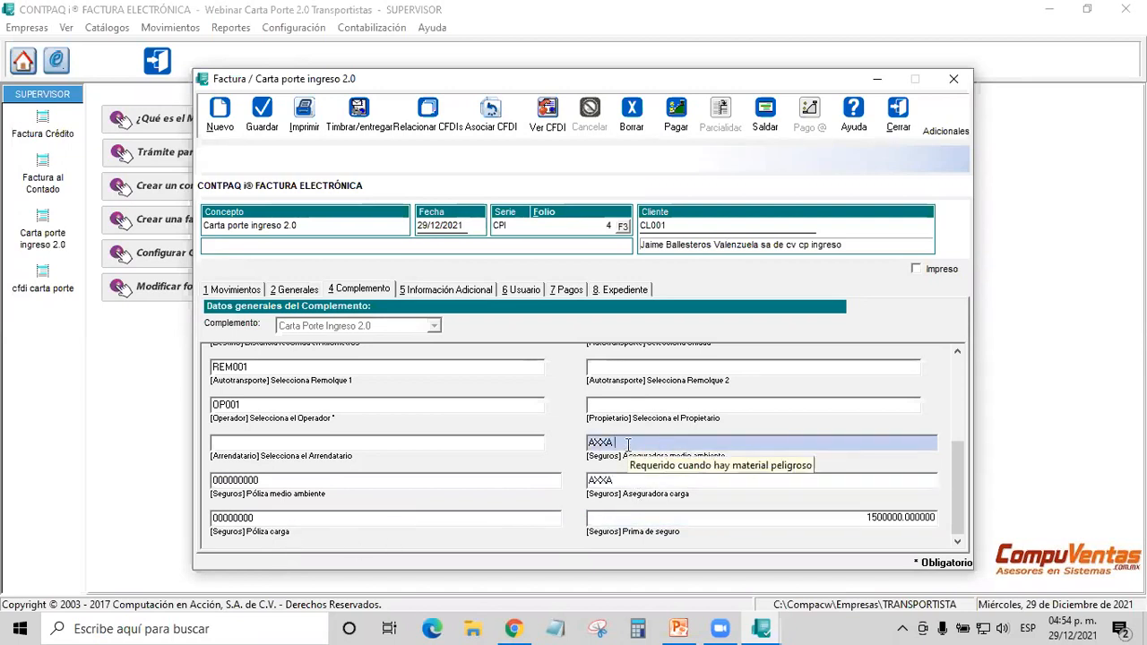
{"action": "double_click", "coordinate": [627, 443]}
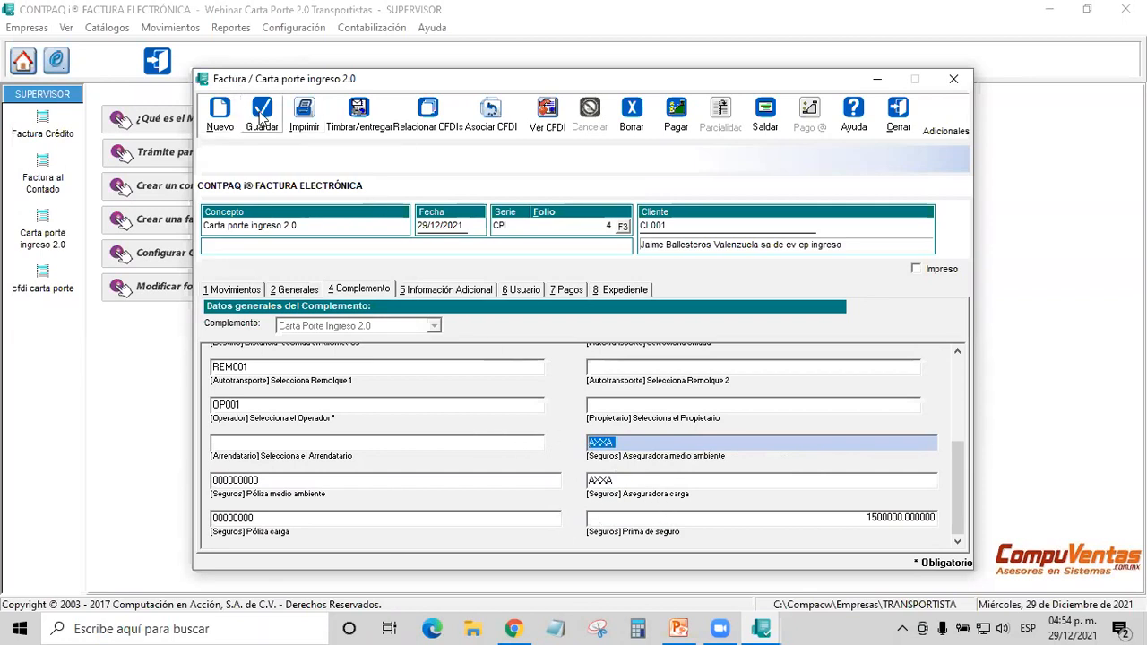
- Save the Carta porte ingreso 2.0 invoice and review its Movimientos and Complemento data
{"action": "left_click", "coordinate": [235, 289]}
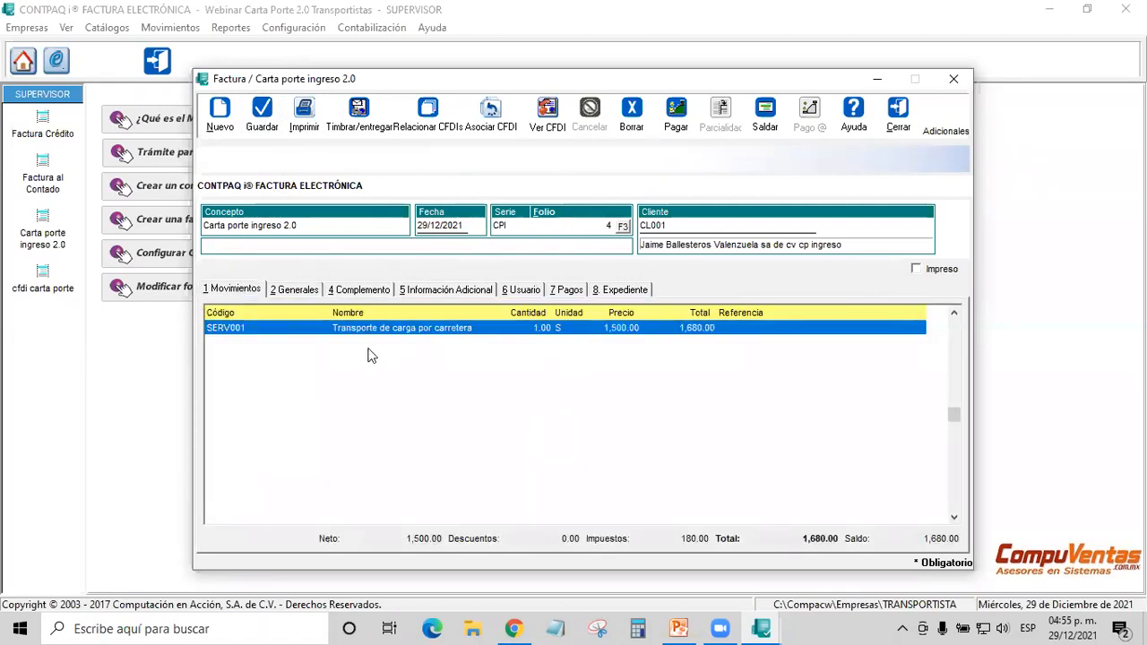
{"action": "left_click", "coordinate": [365, 291]}
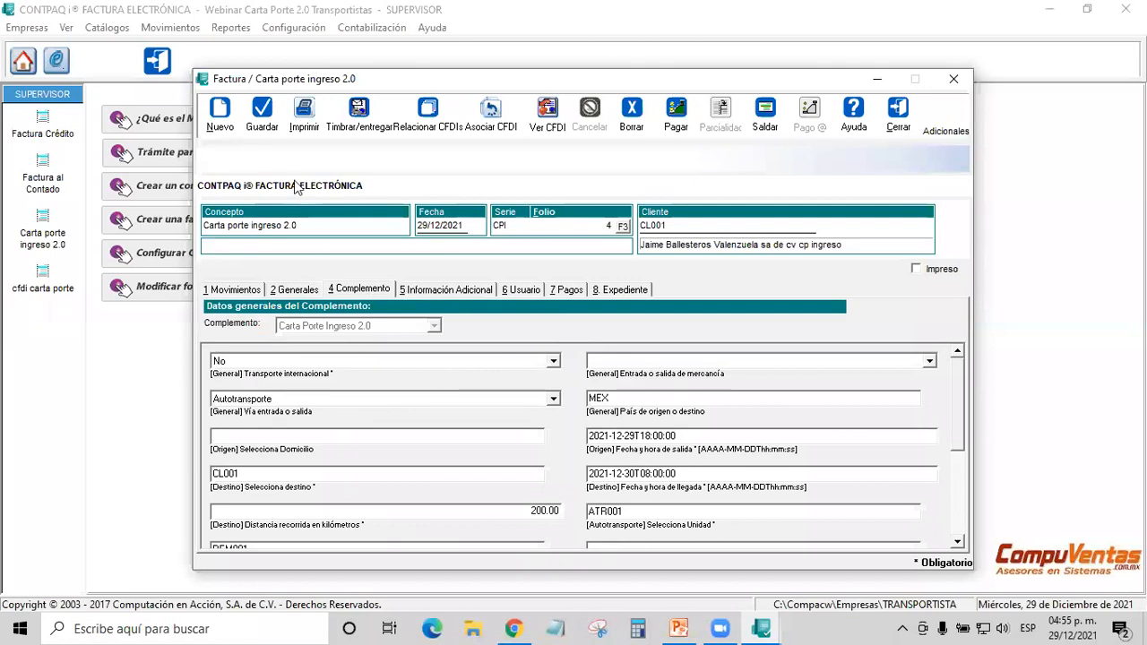
{"action": "left_click", "coordinate": [263, 115]}
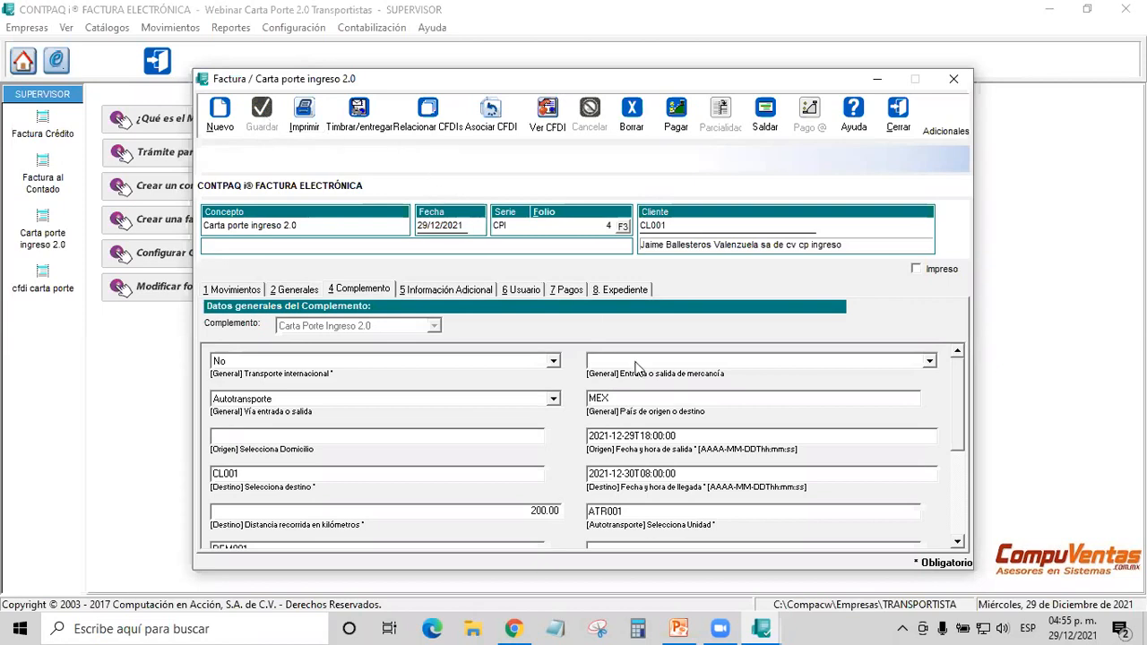
{"action": "mouse_move", "coordinate": [653, 374]}
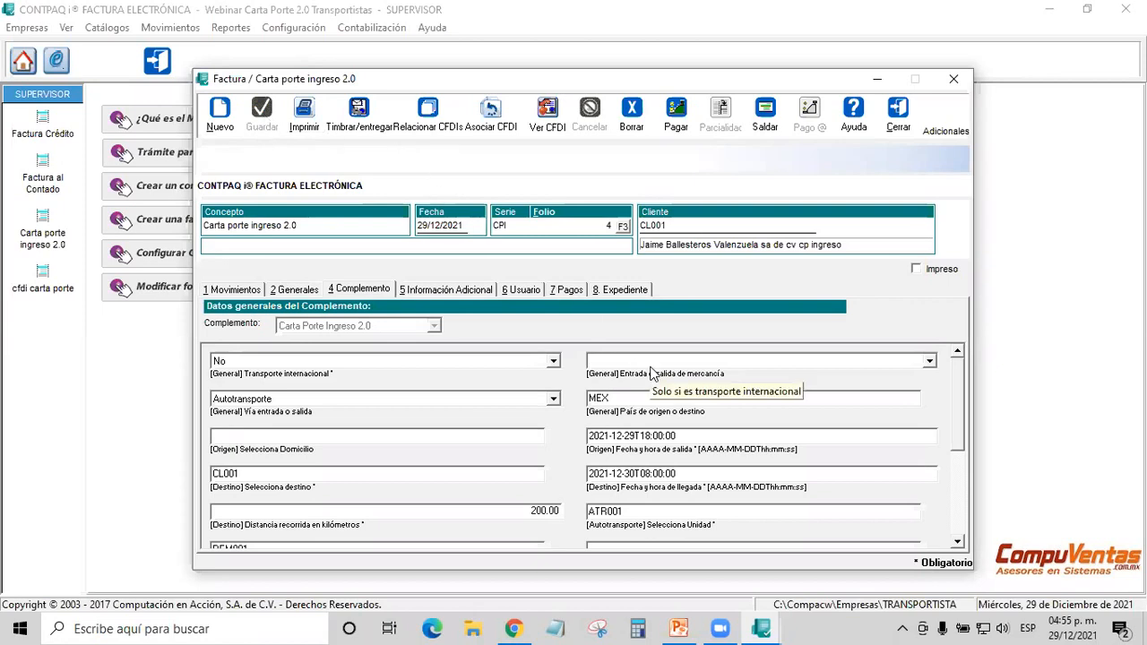
{"action": "left_click", "coordinate": [257, 293]}
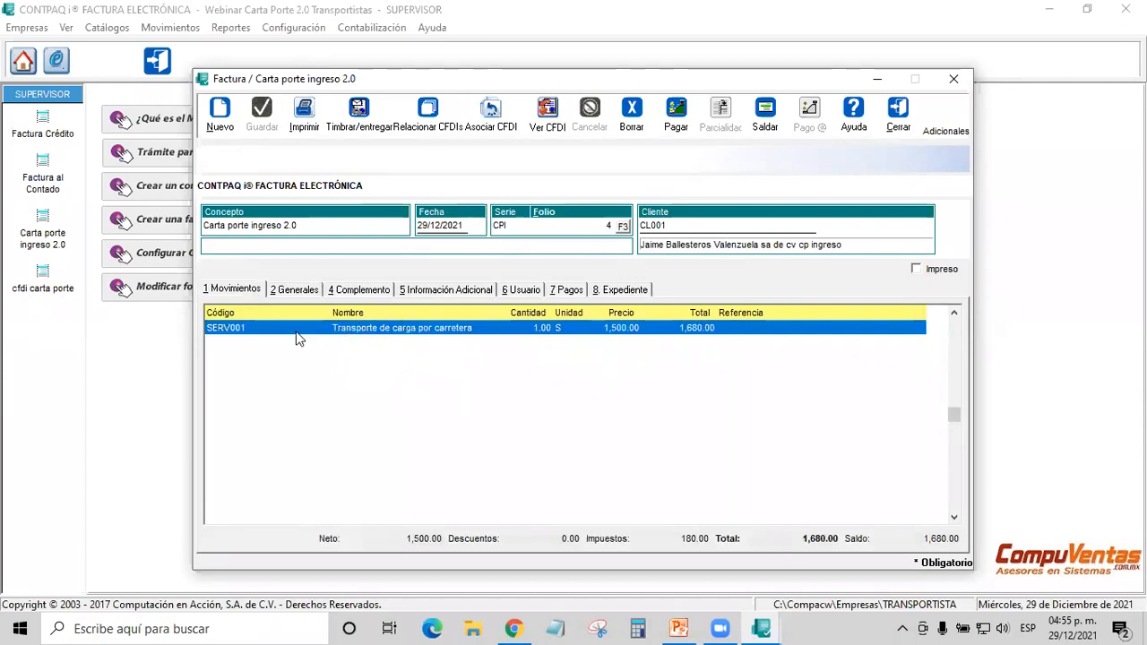
{"action": "left_click", "coordinate": [353, 291]}
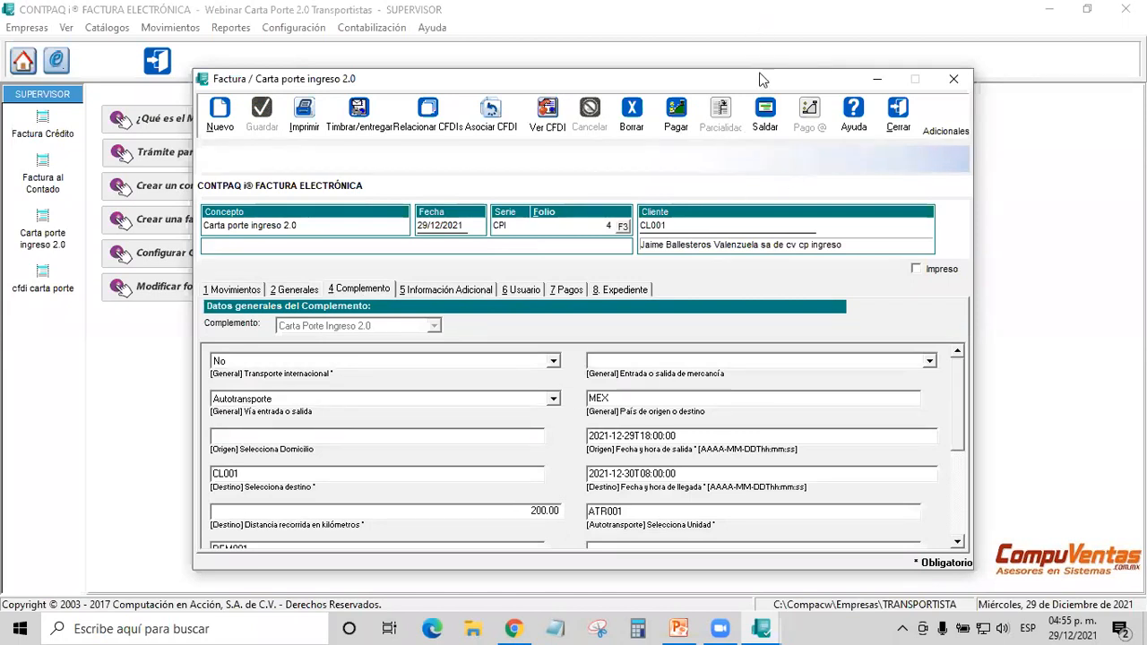
- Open the additional Complemento Carta Porte merchandise form for the saved invoice
{"action": "left_click_drag", "start_coordinate": [759, 79], "coordinate": [716, 73]}
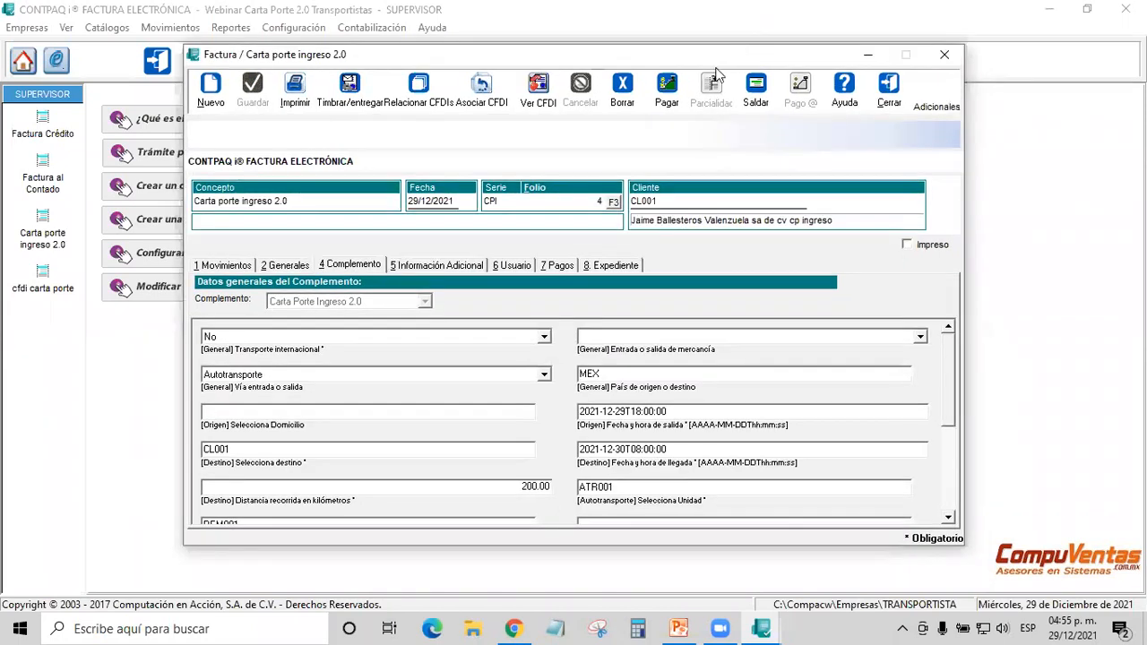
{"action": "left_click", "coordinate": [933, 108]}
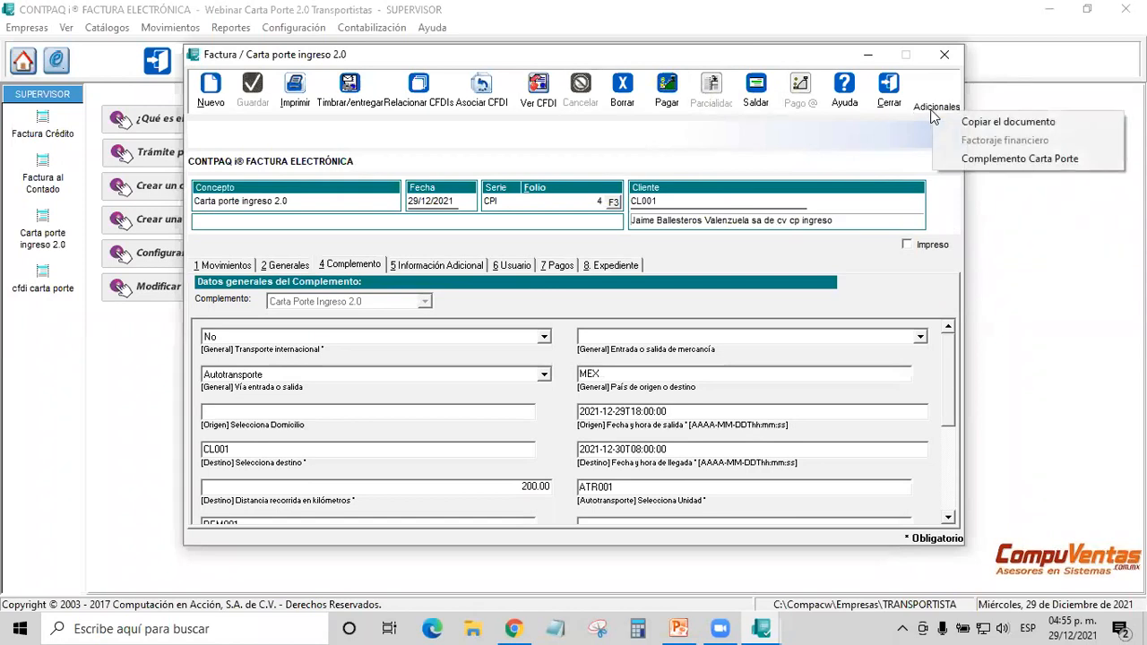
{"action": "left_click", "coordinate": [1022, 159]}
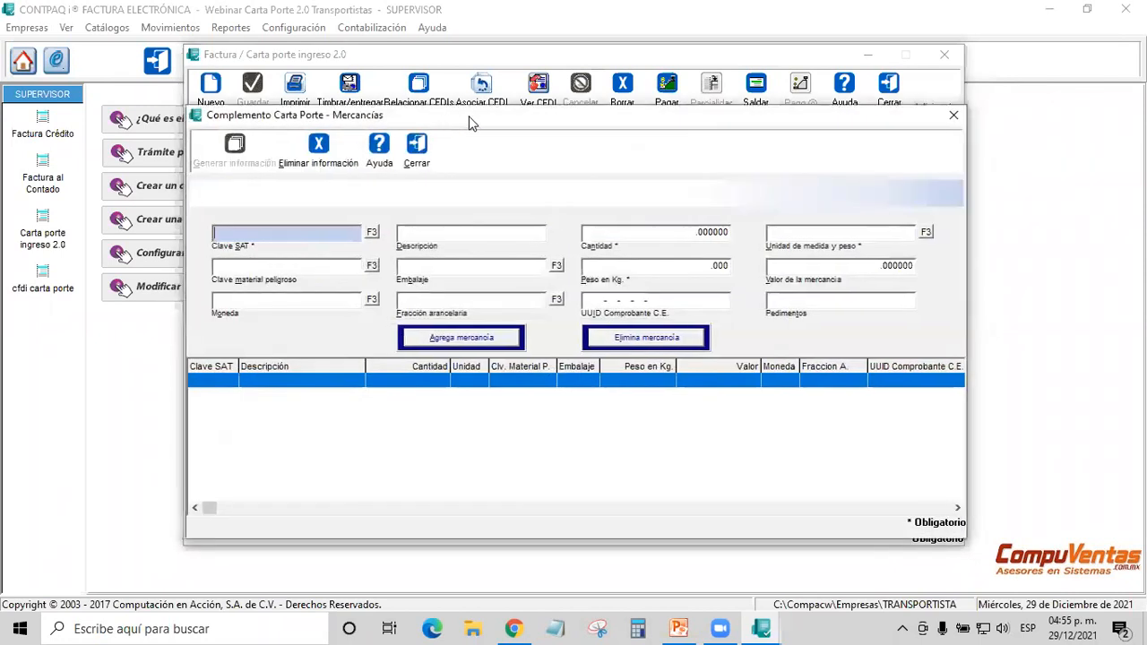
- Enter the merchandise with Clave SAT 01010101, description "papas agranel" and Cantidad 1000
{"action": "left_click_drag", "start_coordinate": [469, 117], "coordinate": [455, 55]}
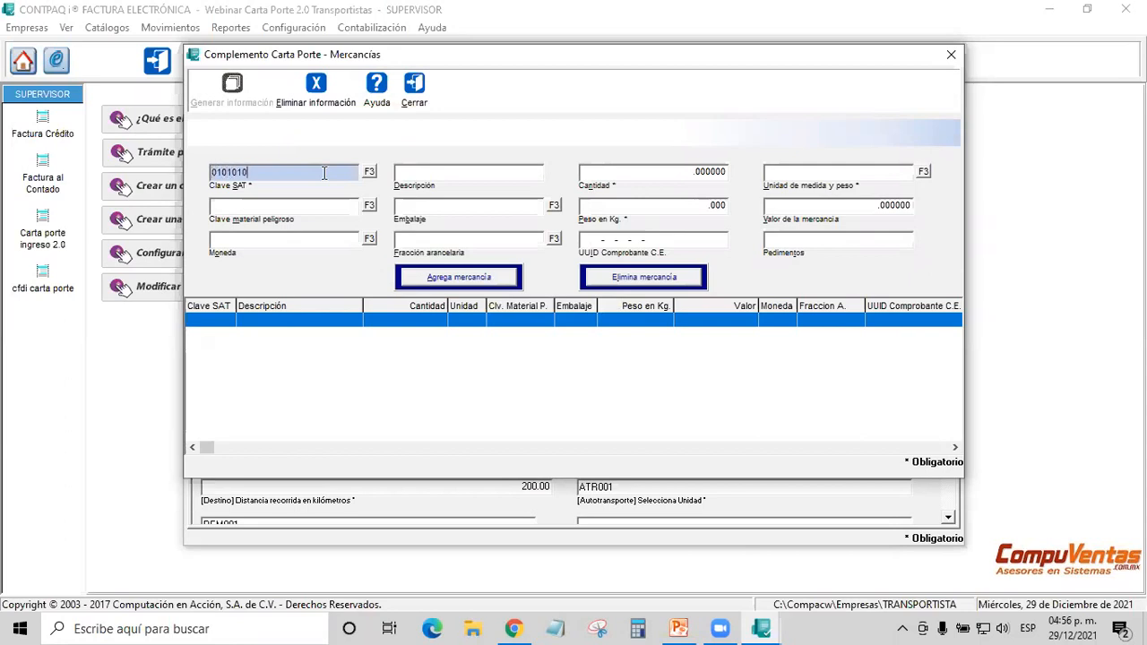
{"action": "key", "text": "Tab"}
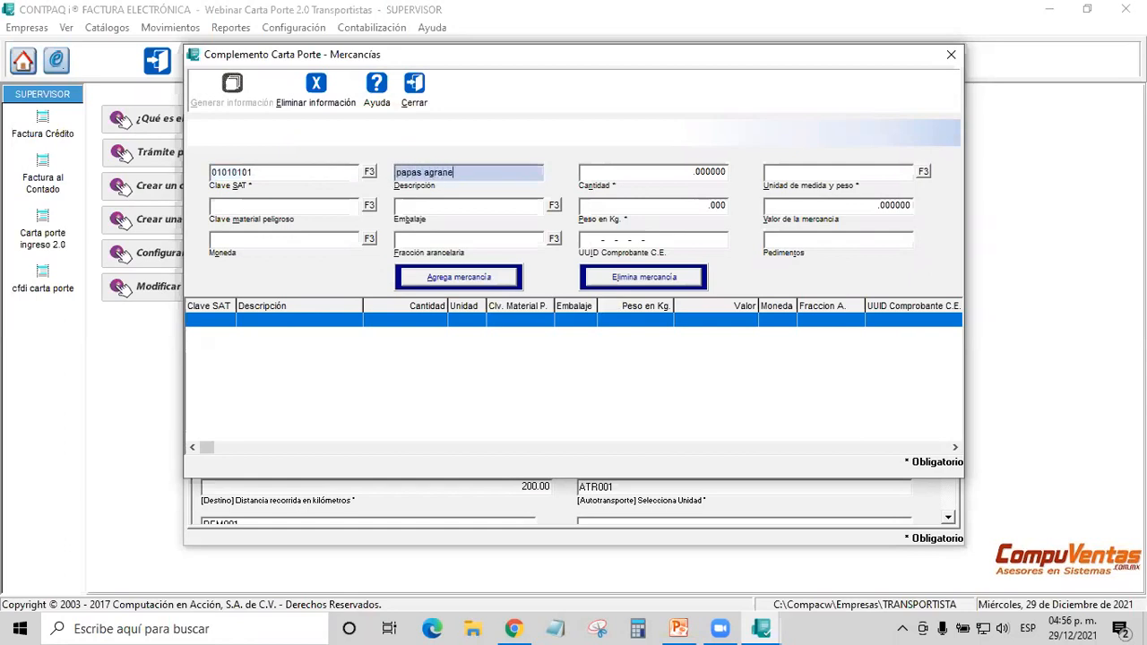
{"action": "key", "text": "Tab"}
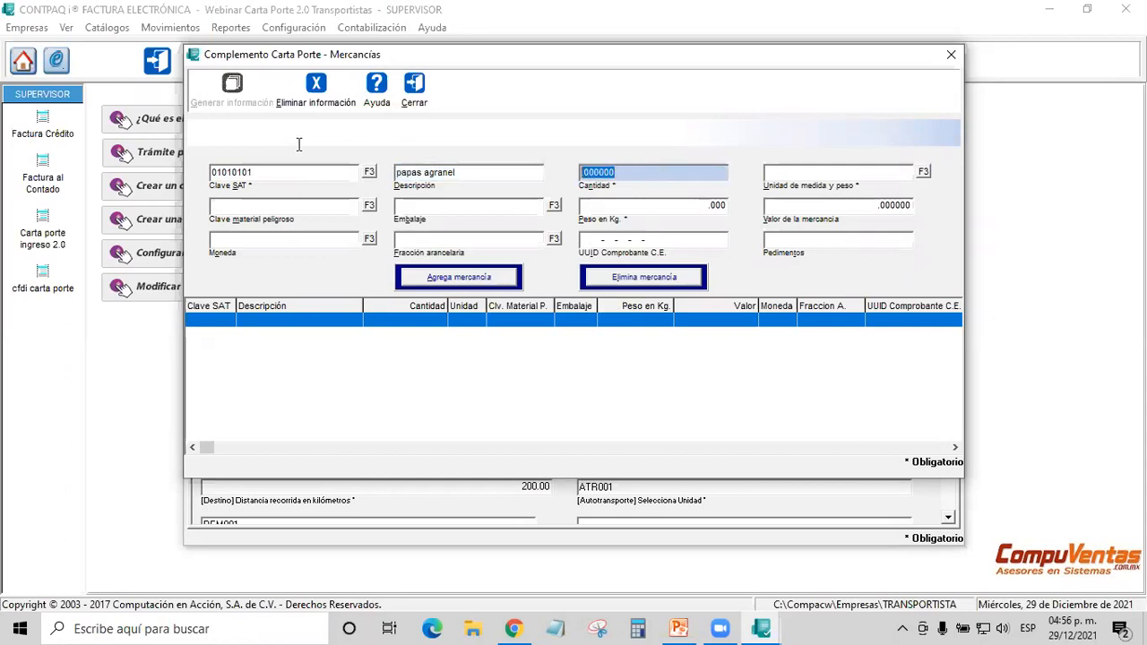
{"action": "type", "text": "1000"}
{"action": "key", "text": "Tab"}
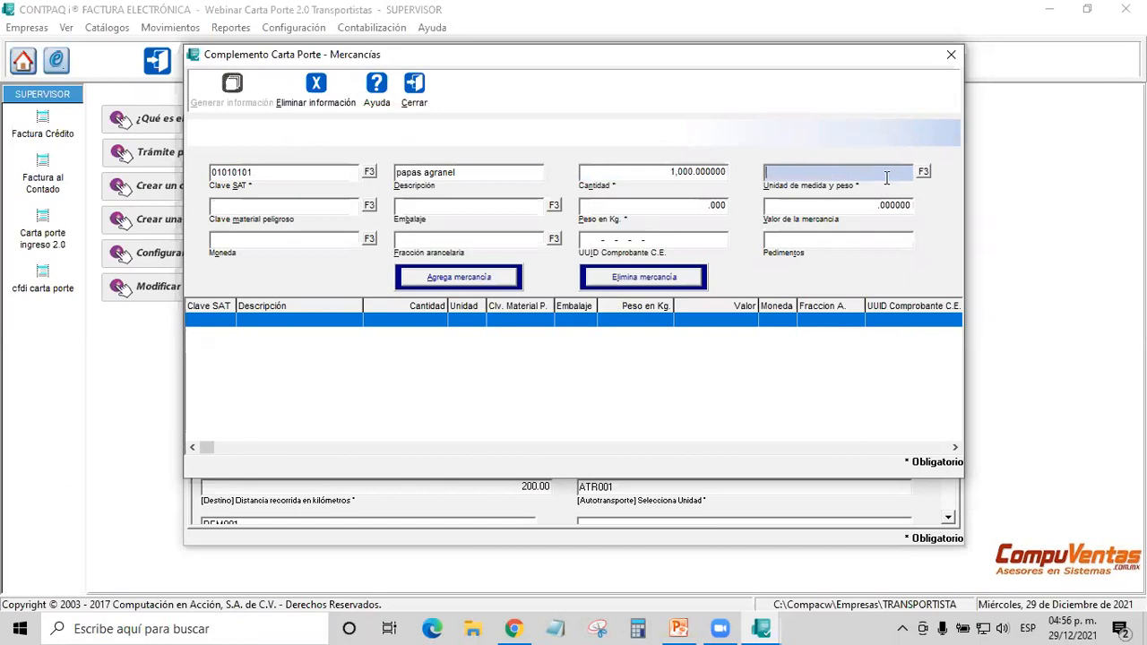
- Look up "kilogra" in the unit catalog and choose Kilogramo (KGM) as the Unidad de medida y peso
{"action": "left_click", "coordinate": [922, 172]}
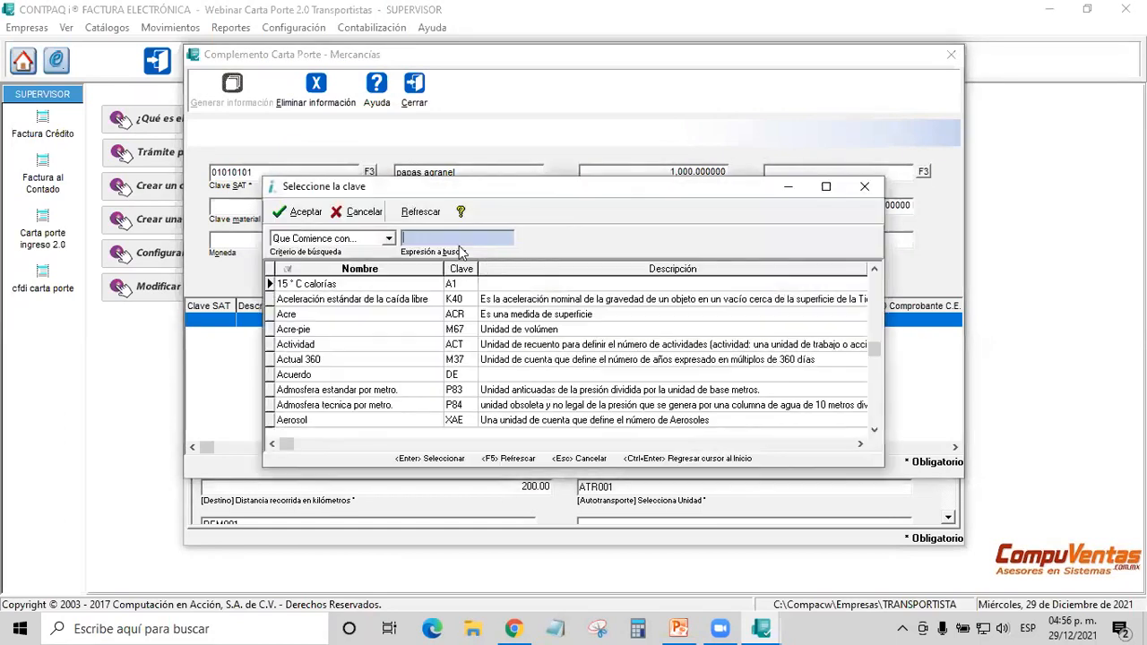
{"action": "left_click", "coordinate": [438, 263]}
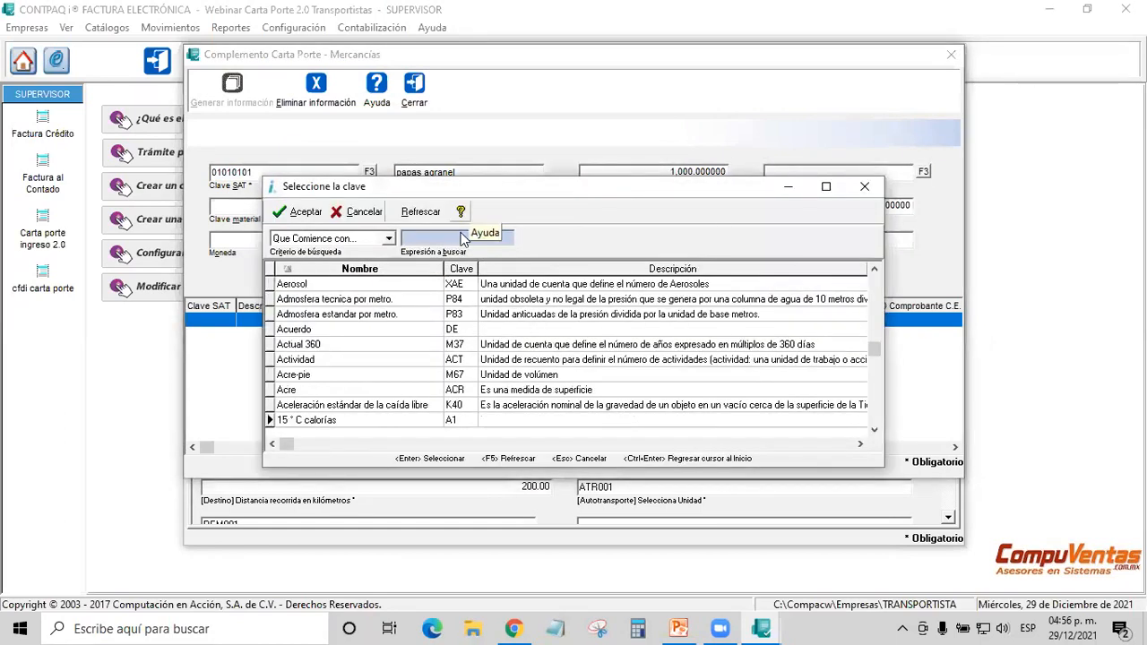
{"action": "type", "text": "kilo"}
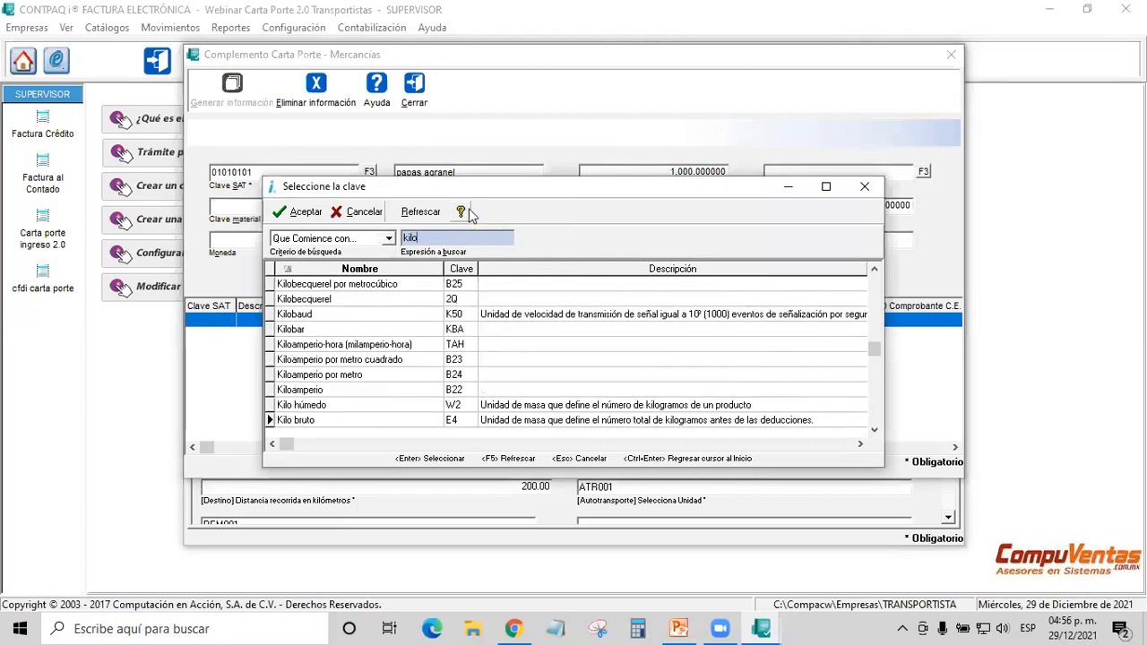
{"action": "type", "text": "gra"}
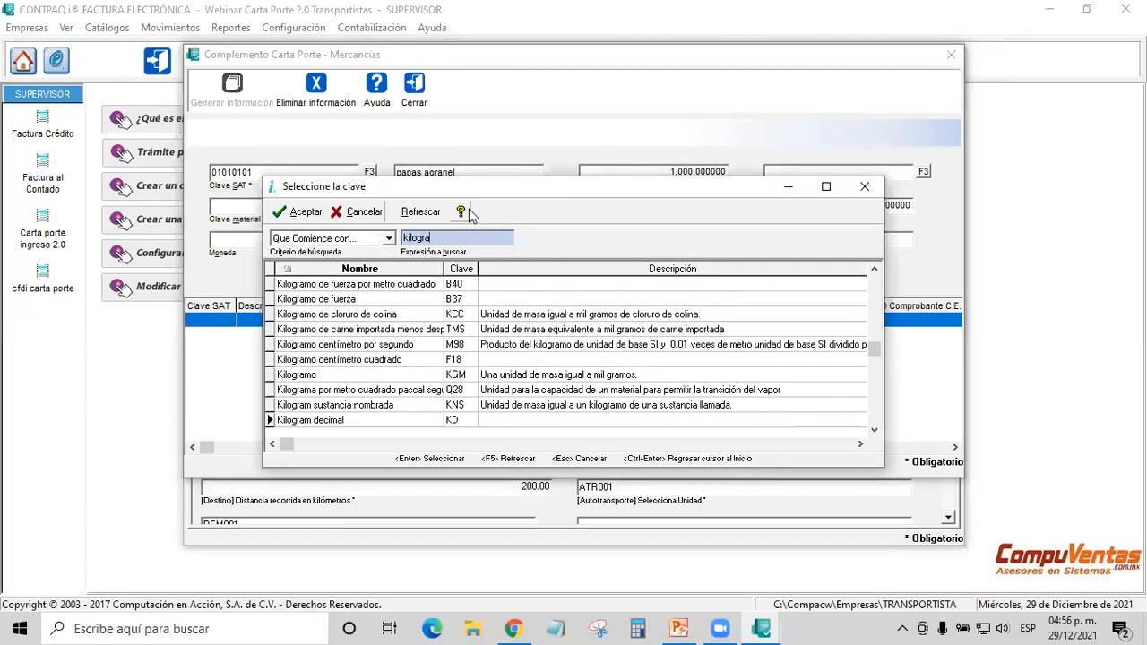
{"action": "double_click", "coordinate": [287, 375]}
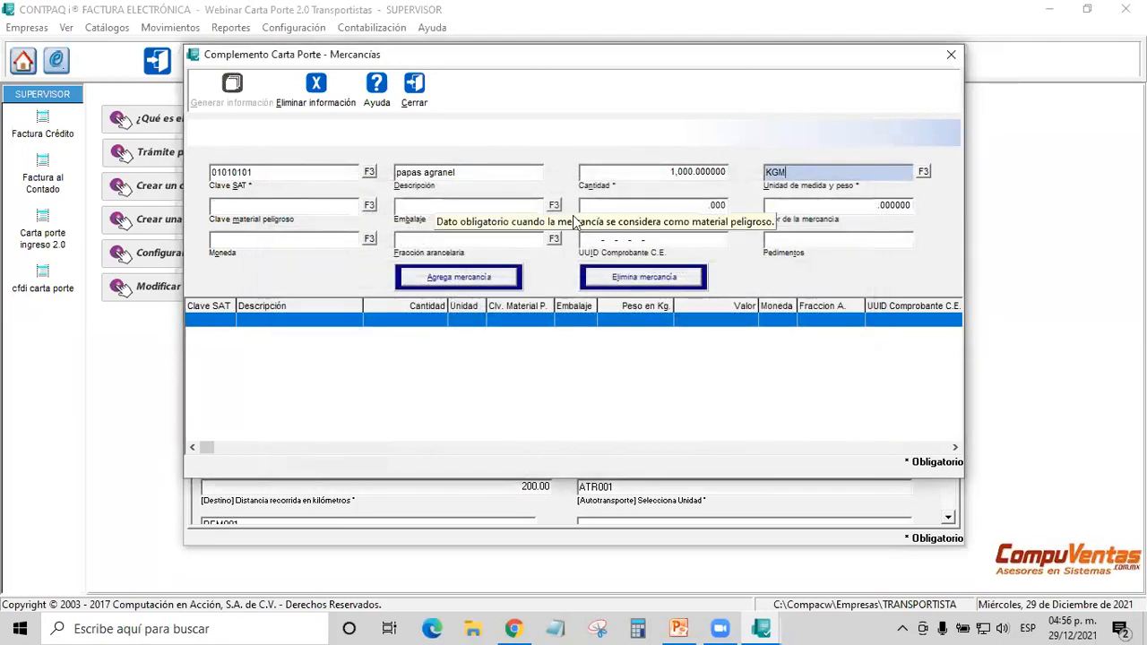
- Enter 1000 for both Peso en Kg. and Cantidad, and 5000 as the Valor de la mercancía
{"action": "left_click", "coordinate": [684, 208]}
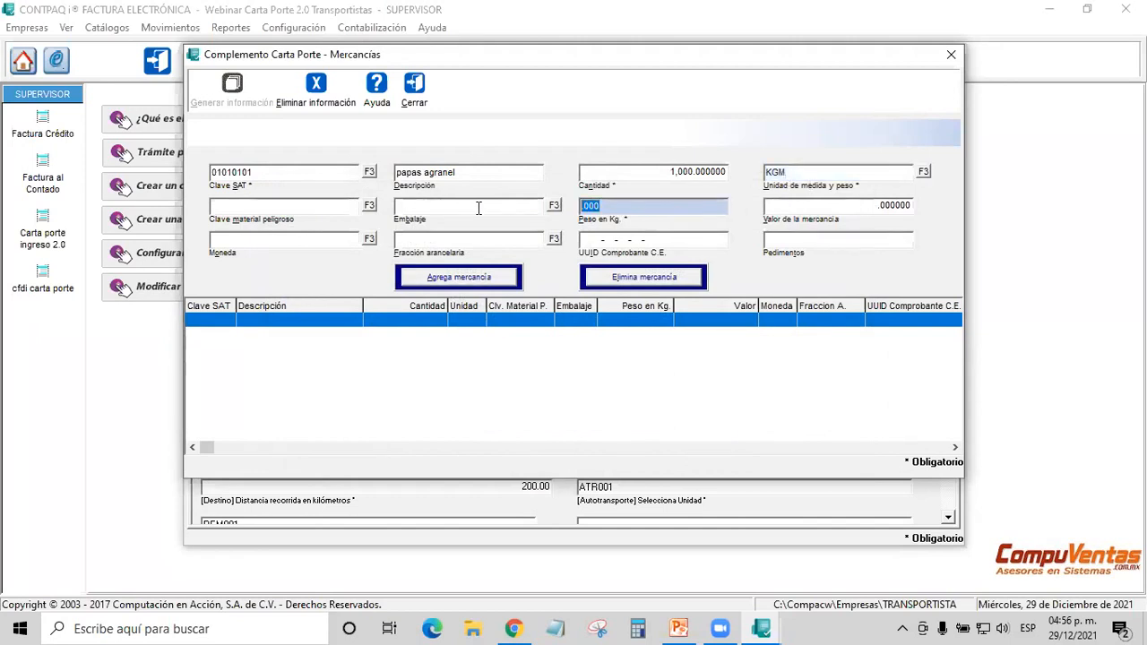
{"action": "type", "text": "1000"}
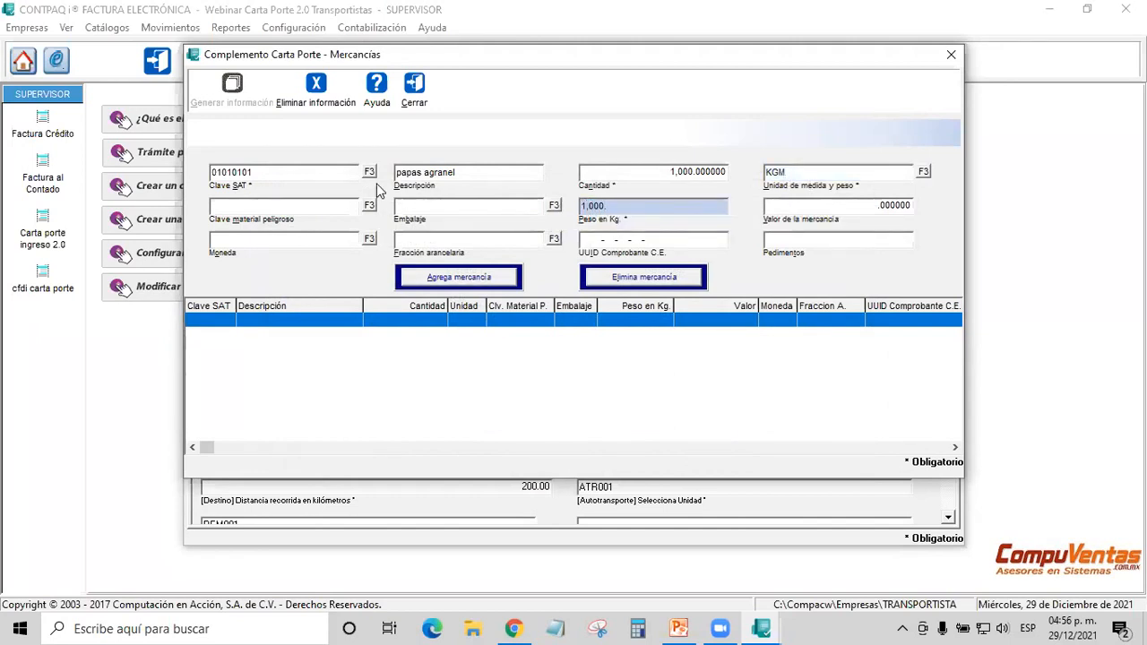
{"action": "left_click", "coordinate": [644, 171]}
{"action": "type", "text": "1"}
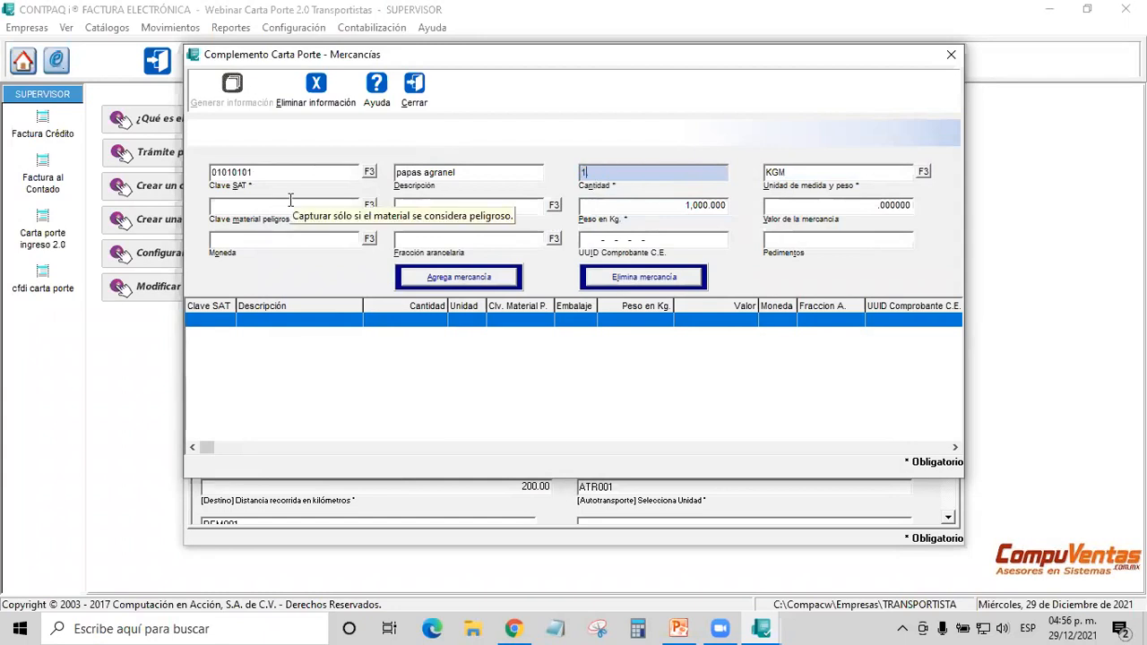
{"action": "type", "text": ",000"}
{"action": "key", "text": "Tab"}
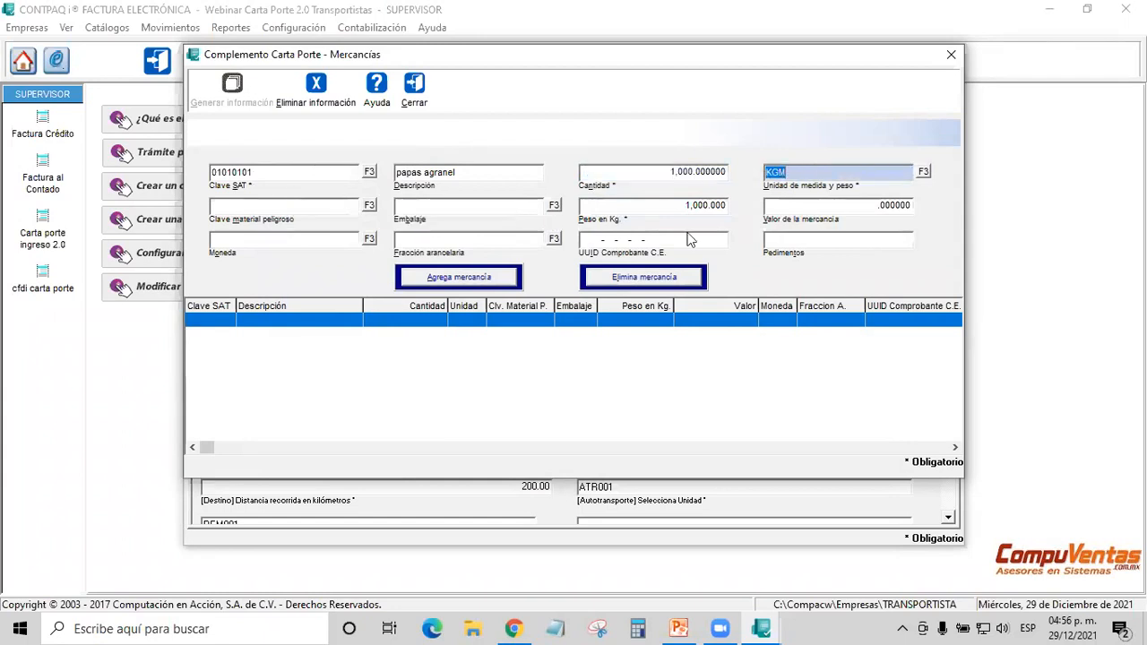
{"action": "left_click", "coordinate": [832, 207]}
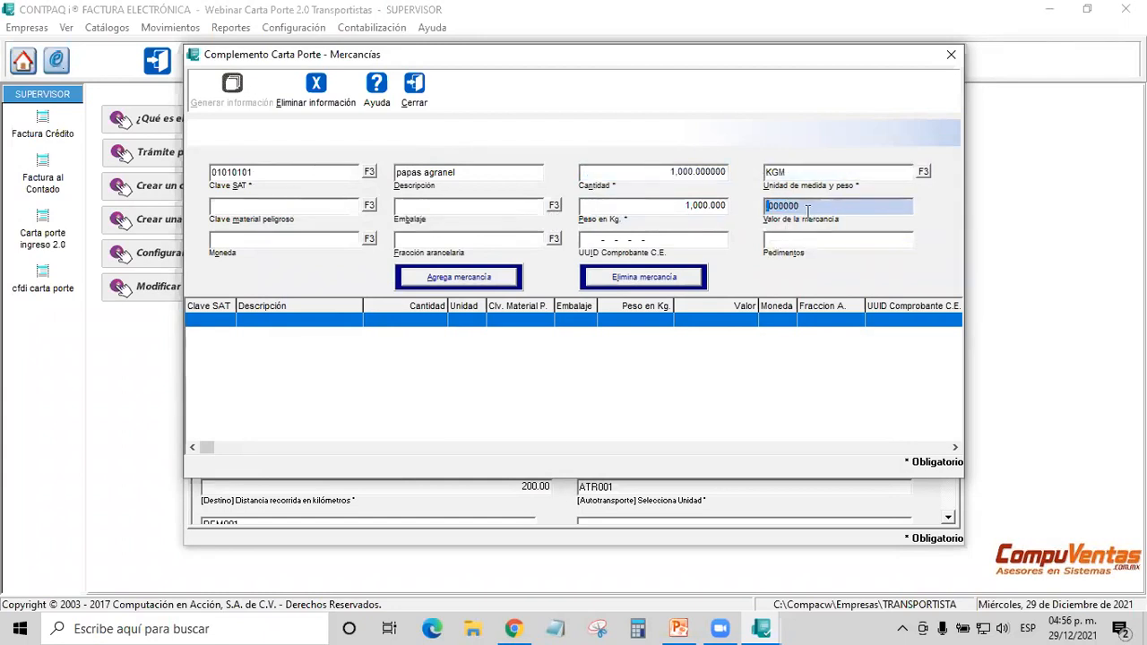
{"action": "type", "text": "5,000."}
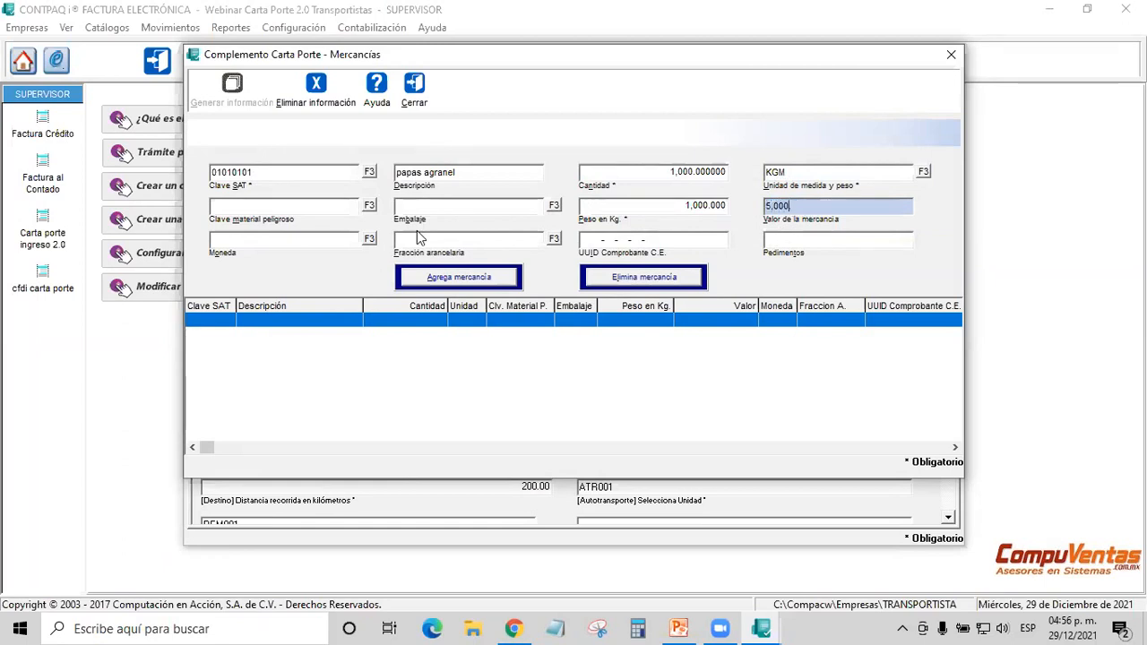
- Go through the remaining optional merchandise fields and examine the available Clave material peligroso classifications without choosing one
{"action": "left_click", "coordinate": [786, 240]}
{"action": "left_click", "coordinate": [667, 241]}
{"action": "left_click", "coordinate": [476, 238]}
{"action": "left_click", "coordinate": [297, 238]}
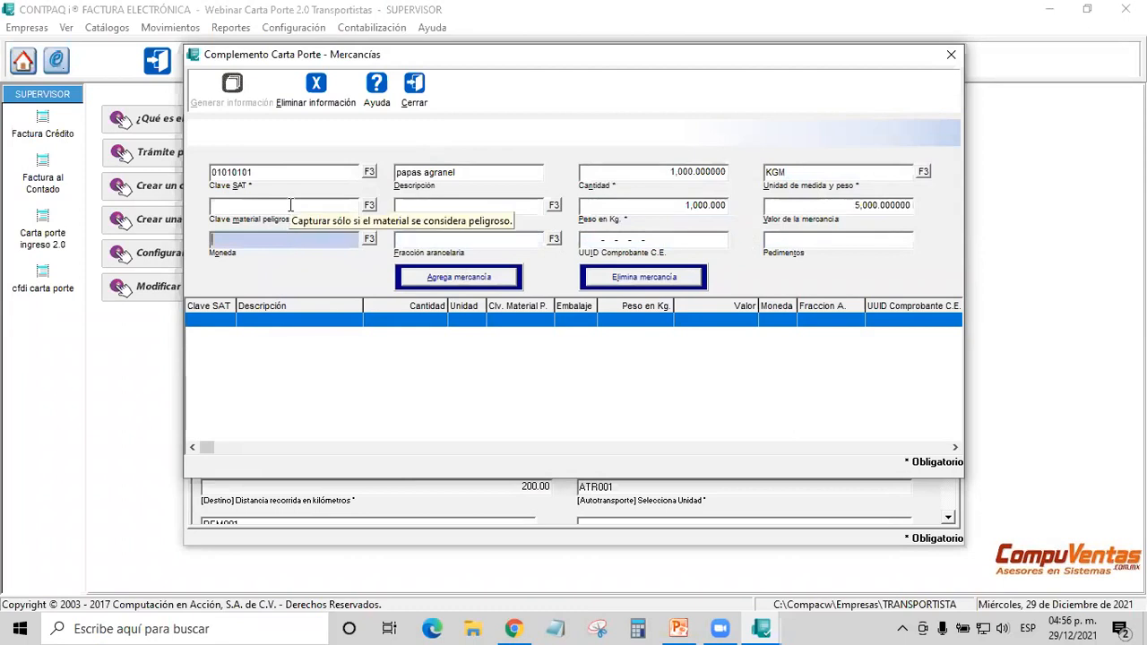
{"action": "left_click", "coordinate": [295, 209]}
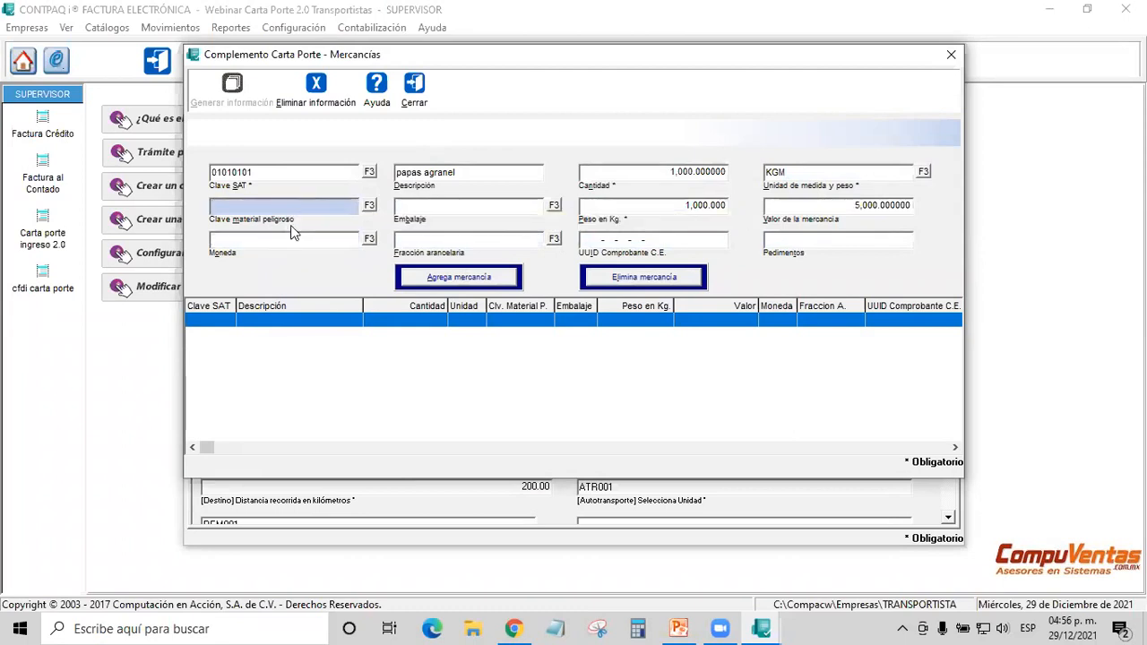
{"action": "left_click", "coordinate": [367, 206]}
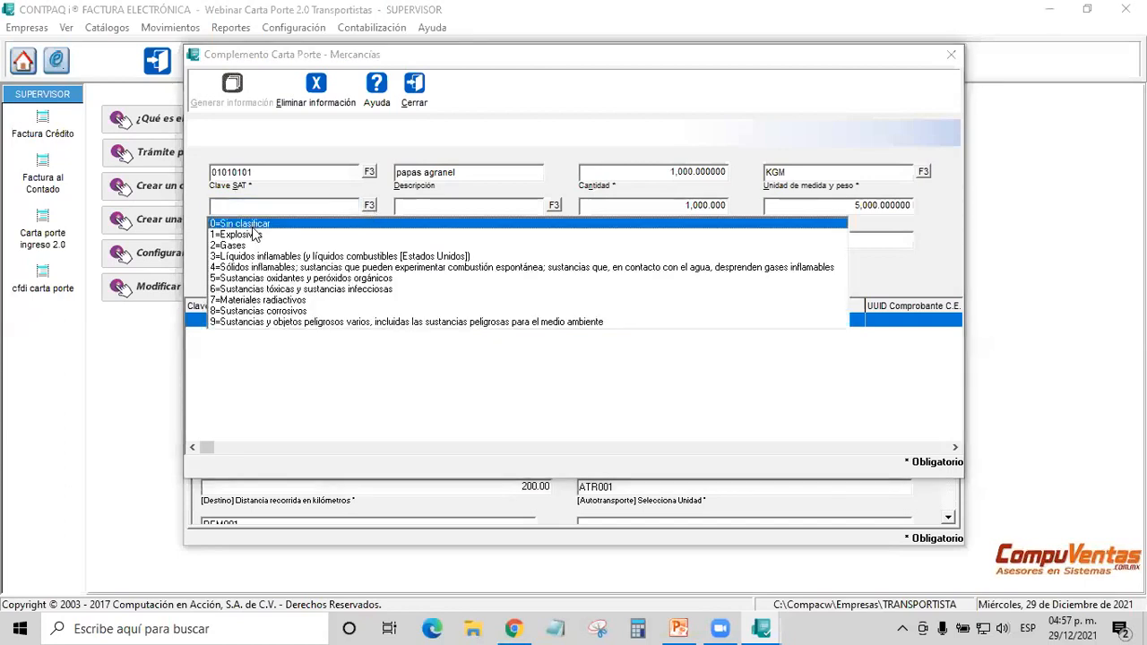
{"action": "key", "text": "Escape"}
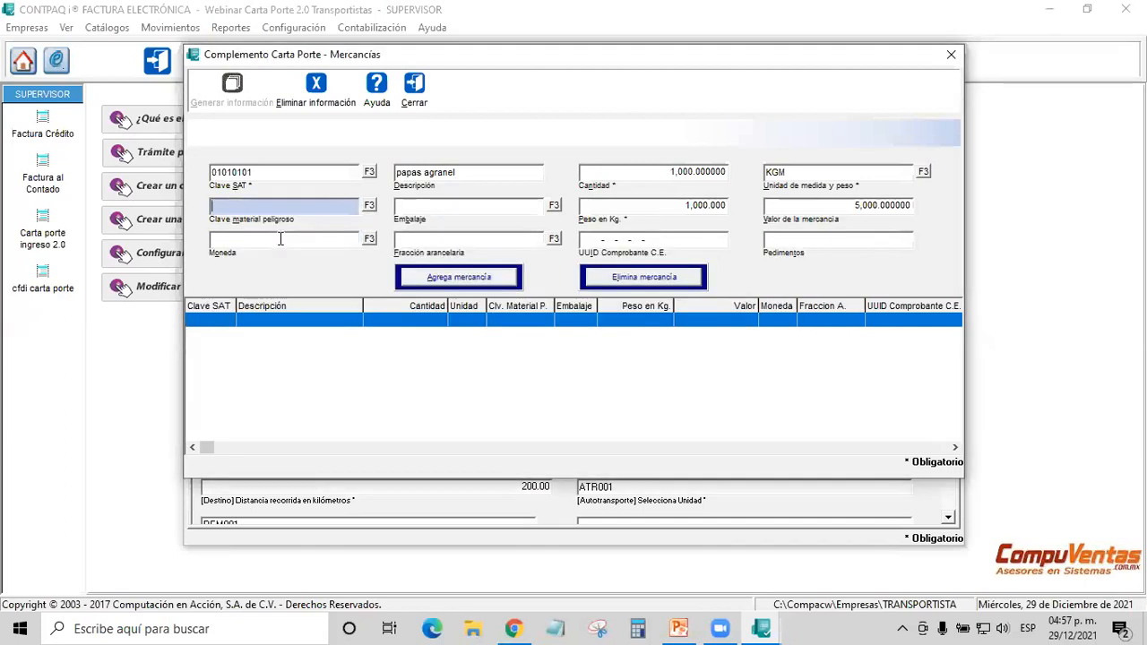
{"action": "left_click", "coordinate": [355, 212]}
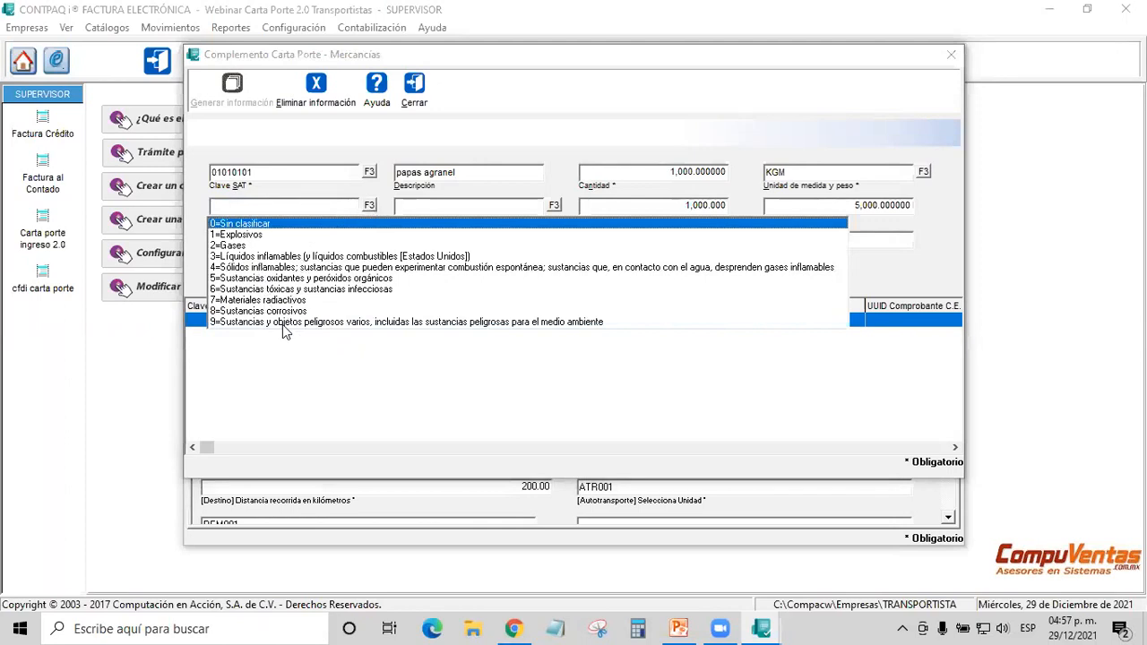
{"action": "key", "text": "Escape"}
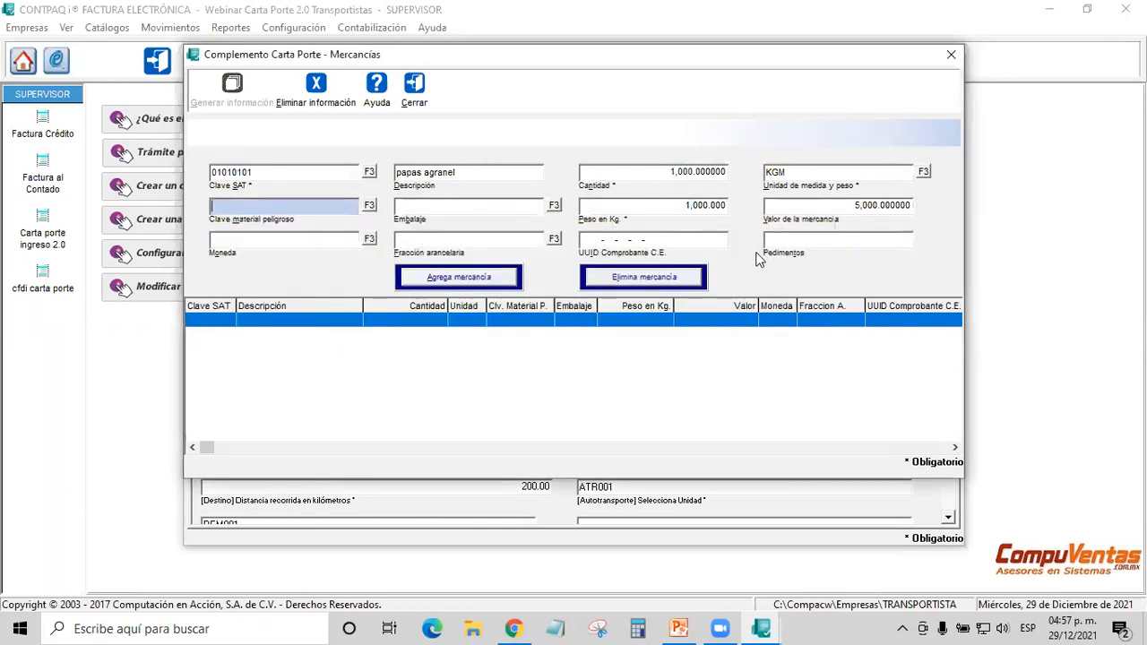
- Find the currency by its code mxn in the currency catalog and set Moneda to Peso Mexicano (MXN)
{"action": "left_click", "coordinate": [369, 239]}
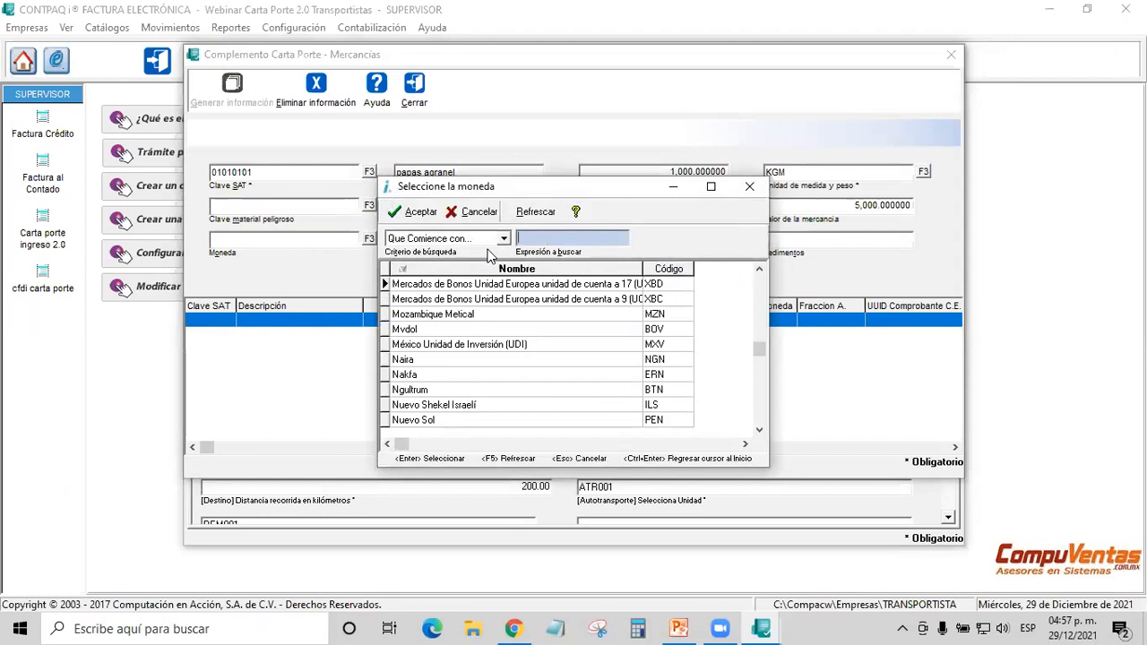
{"action": "type", "text": "peso"}
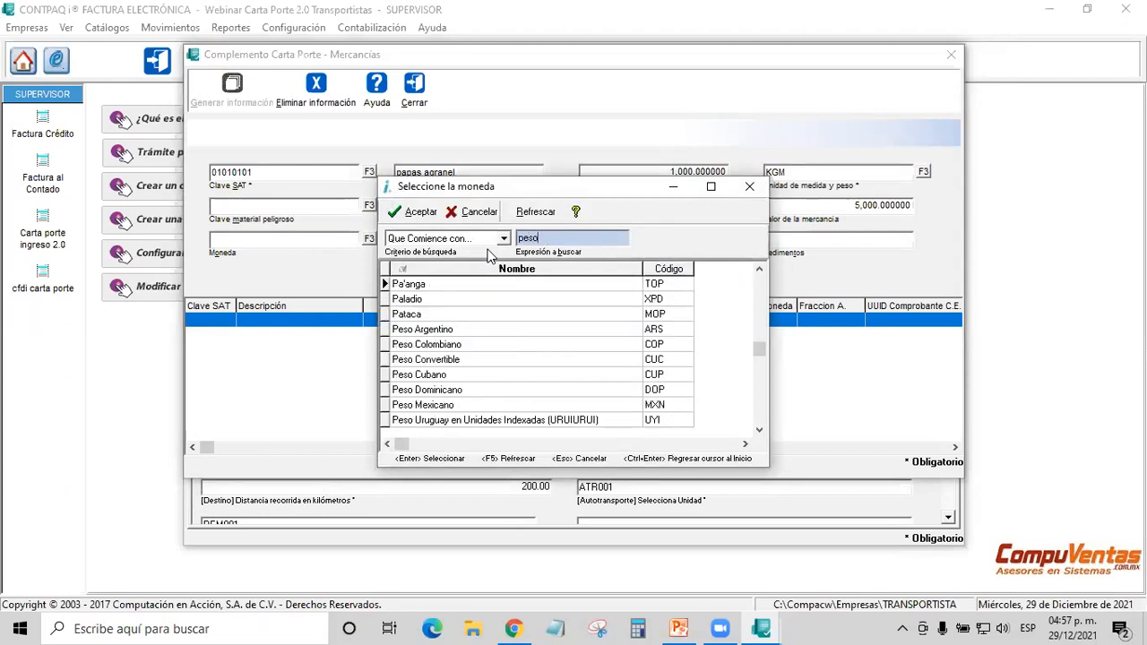
{"action": "left_click", "coordinate": [500, 266]}
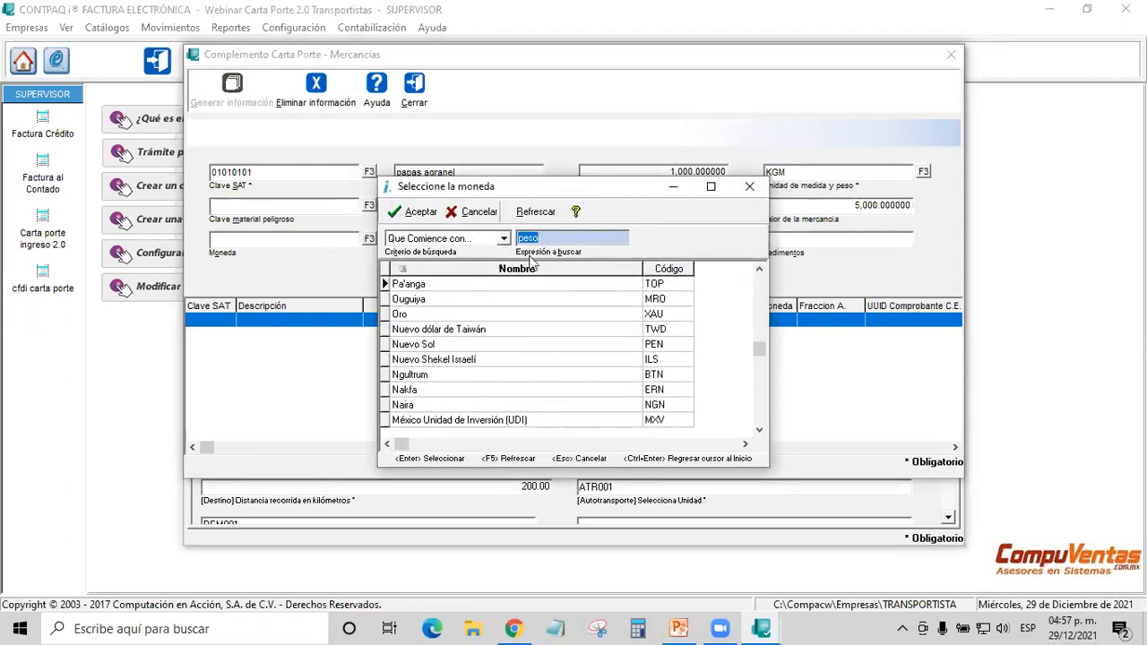
{"action": "key", "text": "BackSpace"}
{"action": "left_click", "coordinate": [672, 269]}
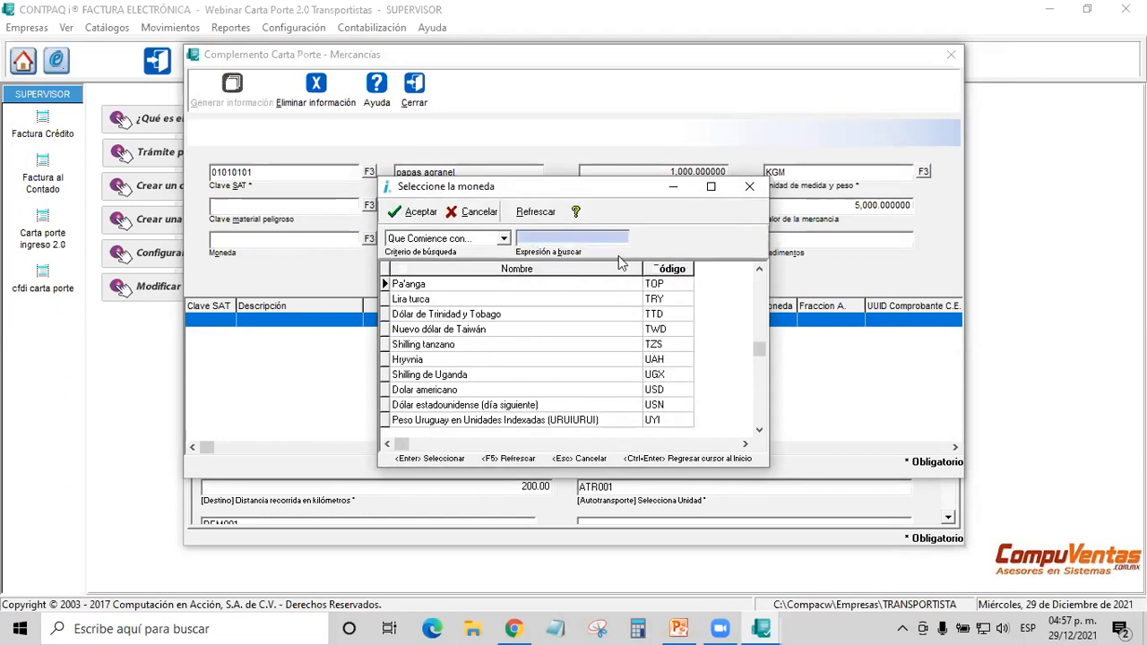
{"action": "type", "text": "mxn"}
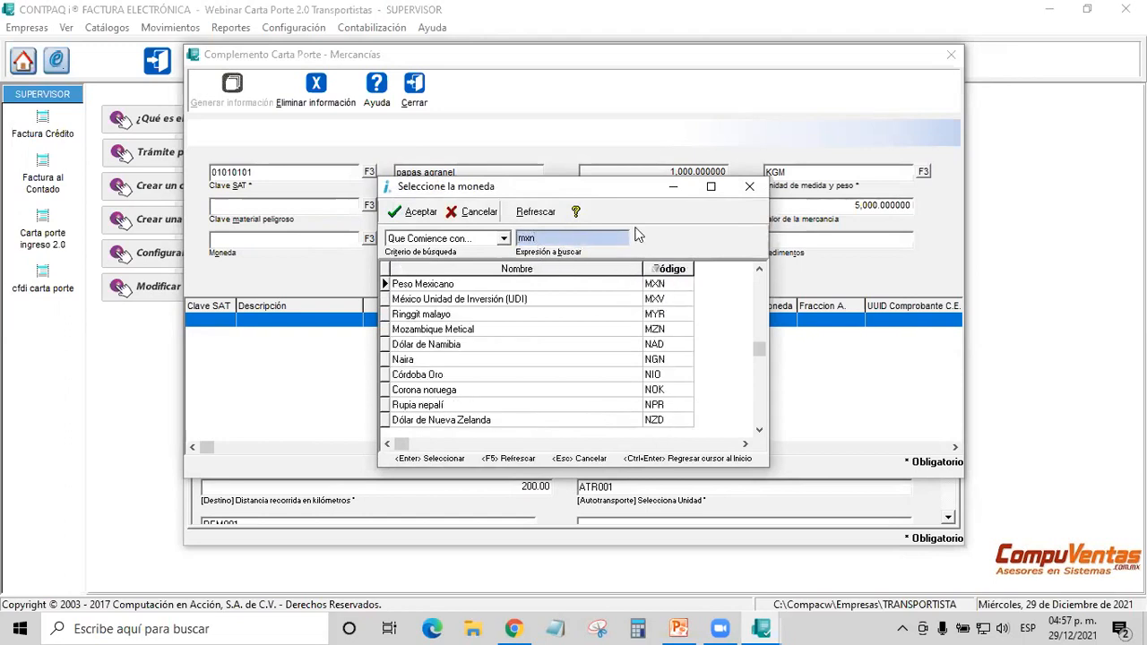
{"action": "key", "text": "Return"}
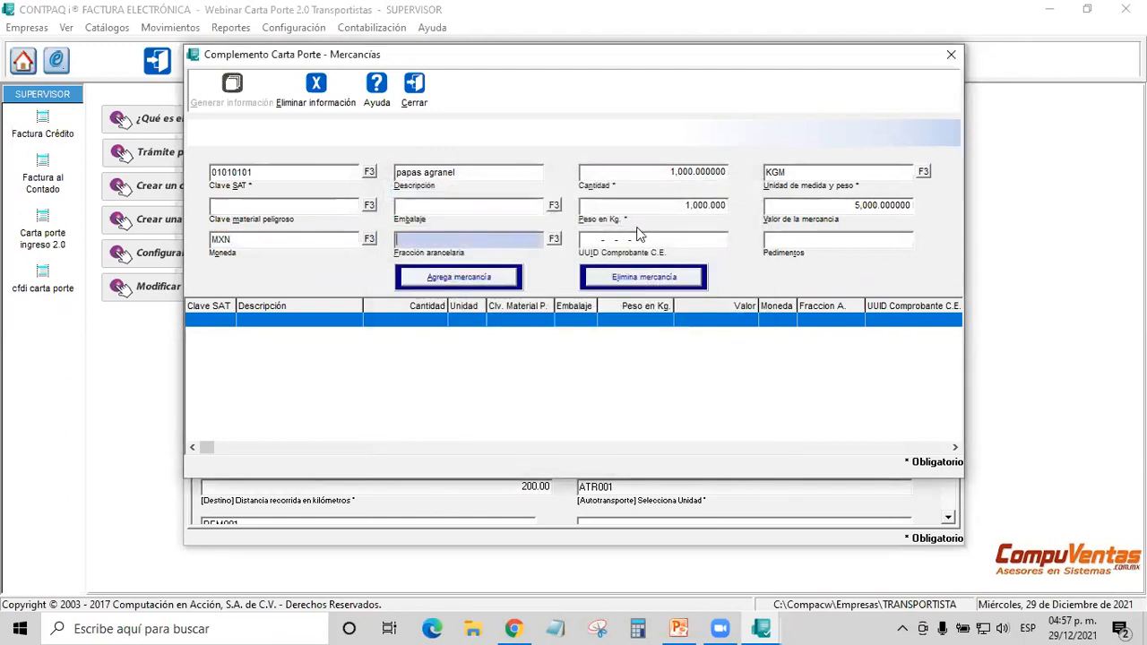
- Leave Fracción arancelaria, UUID Comprobante C.E. and Pedimentos blank and add the merchandise to the list
{"action": "key", "text": "Tab"}
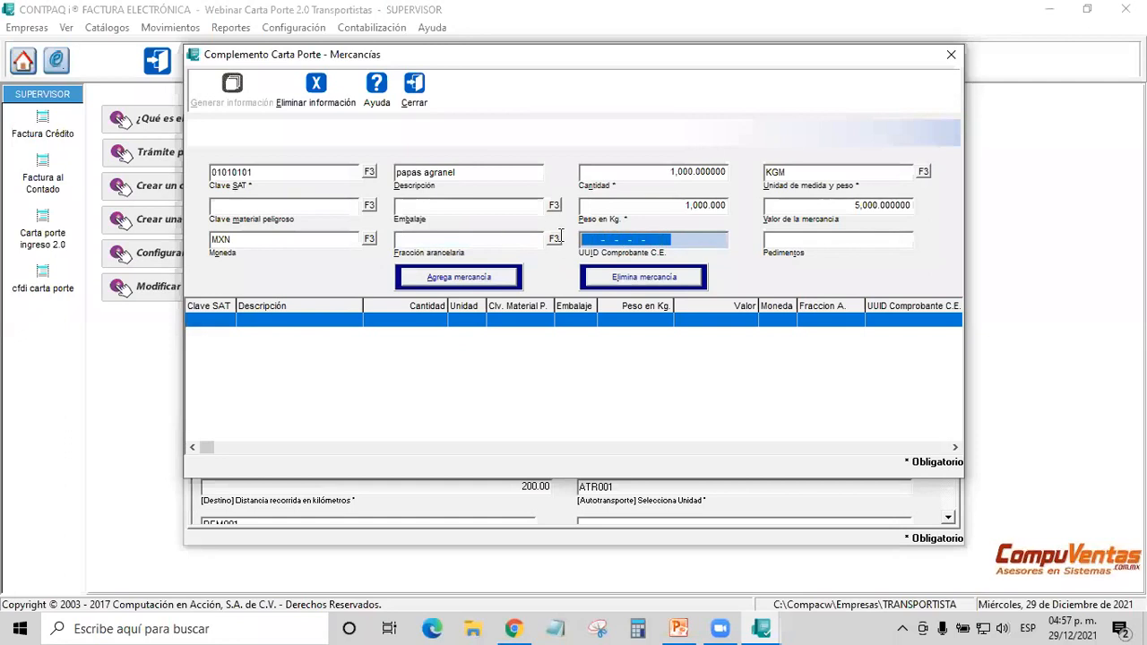
{"action": "left_click", "coordinate": [686, 239]}
{"action": "left_click_drag", "start_coordinate": [686, 239], "coordinate": [518, 241]}
{"action": "left_click", "coordinate": [770, 240]}
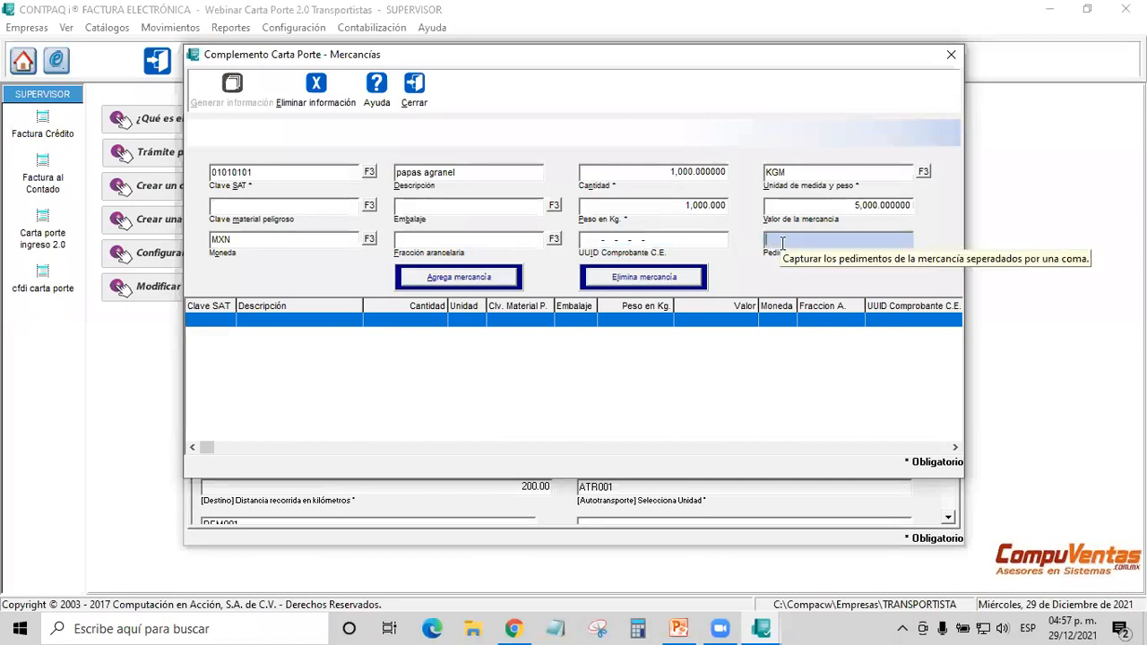
{"action": "left_click", "coordinate": [466, 278]}
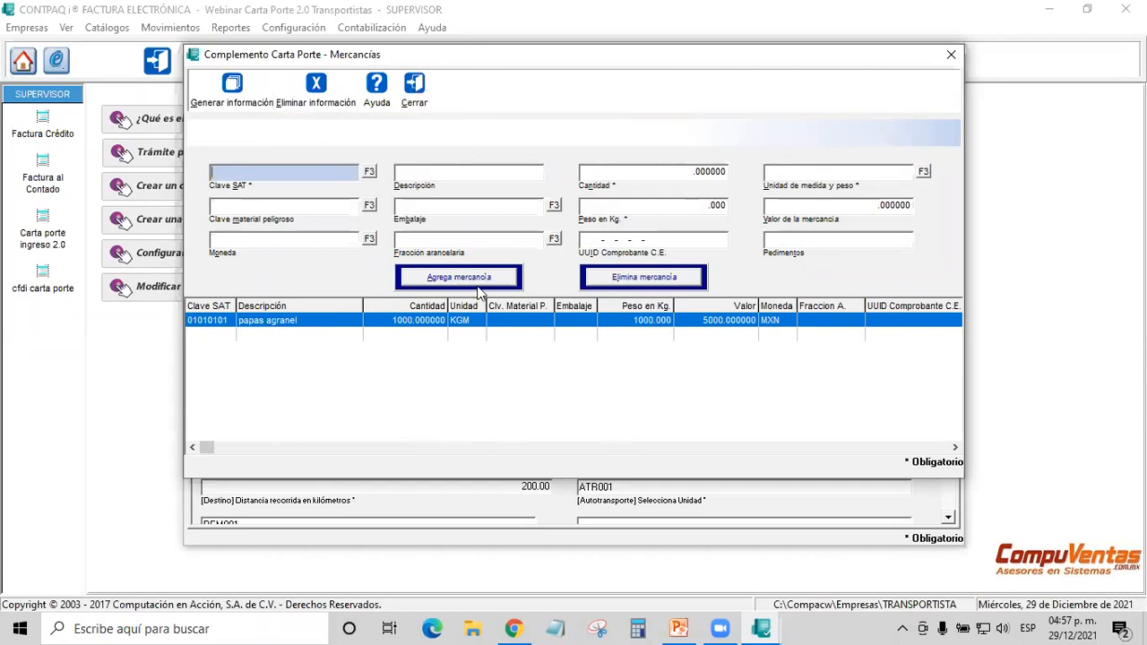
- Generate the merchandise information file, accept the notice and close the Complemento Carta Porte merchandise form
{"action": "left_click", "coordinate": [239, 85]}
{"action": "left_click", "coordinate": [573, 362]}
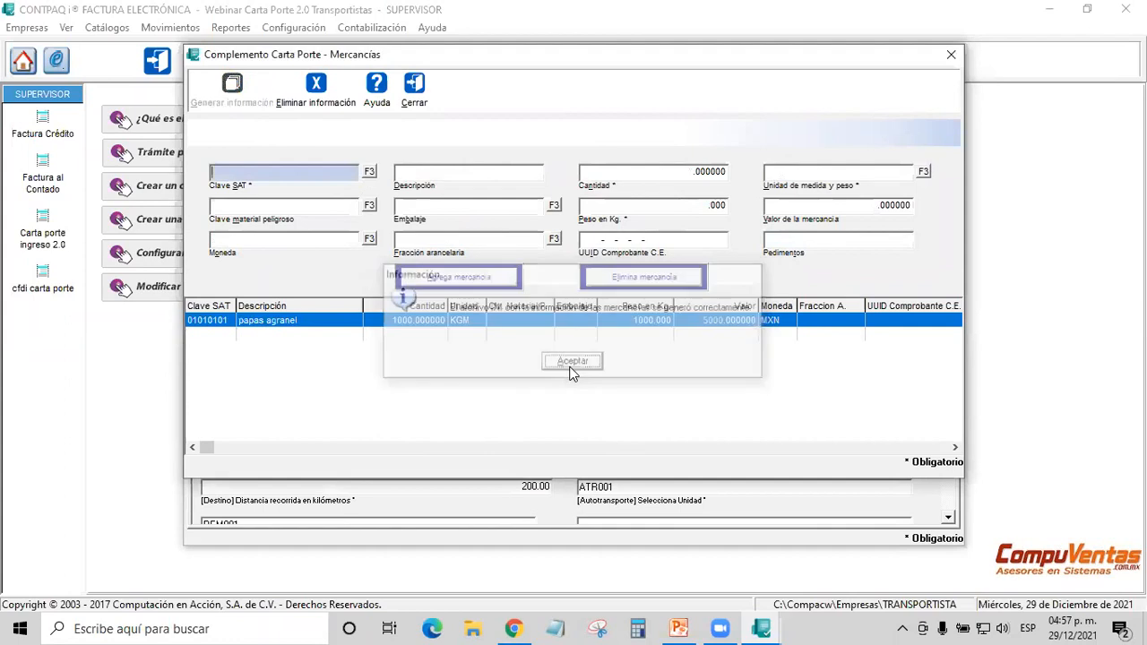
{"action": "left_click", "coordinate": [414, 85]}
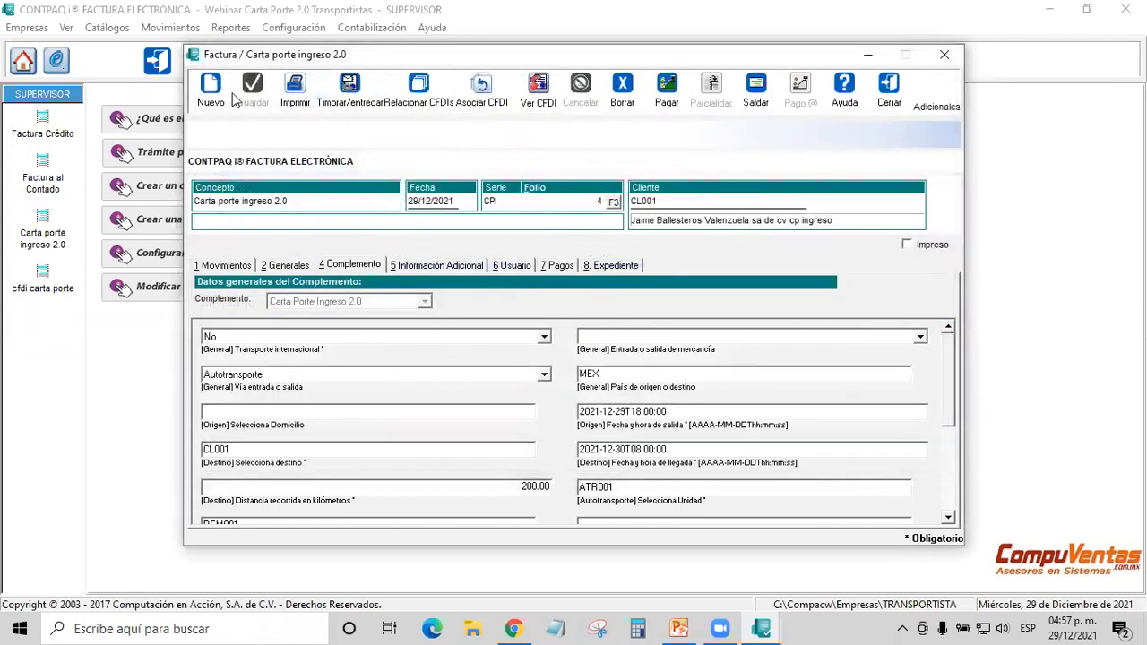
- Open the invoice's CFDI preview full screen and review its Carta Porte complement, transport and insurance details
{"action": "left_click", "coordinate": [540, 87]}
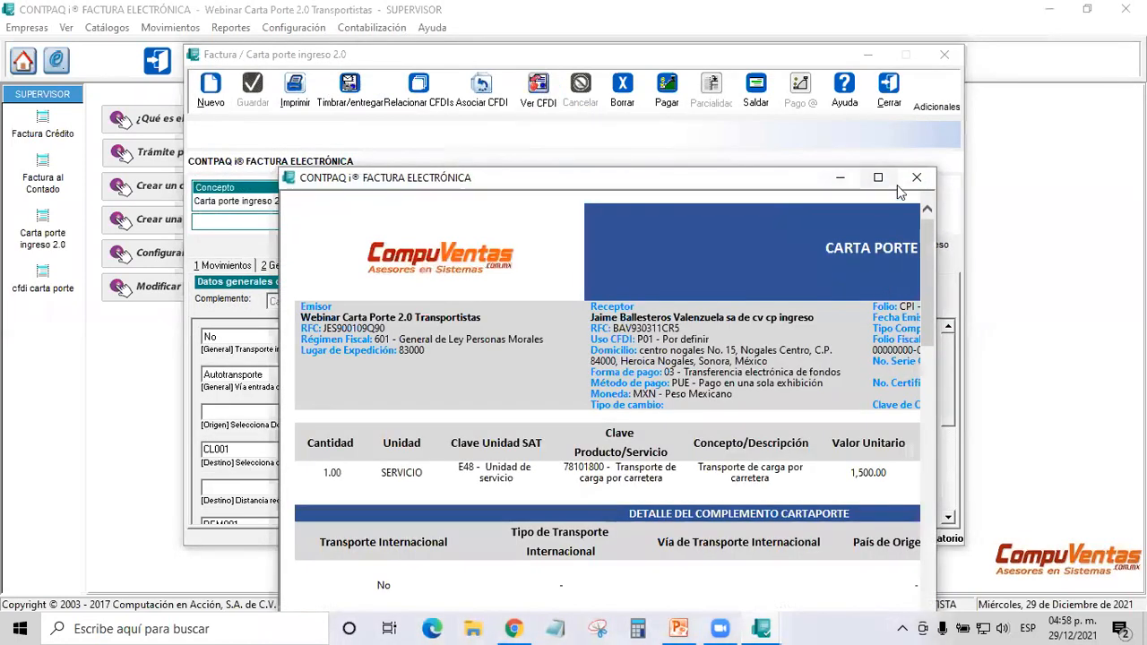
{"action": "left_click", "coordinate": [877, 177]}
{"action": "scroll", "coordinate": [573, 314], "scroll_direction": "down", "scroll_amount": 2}
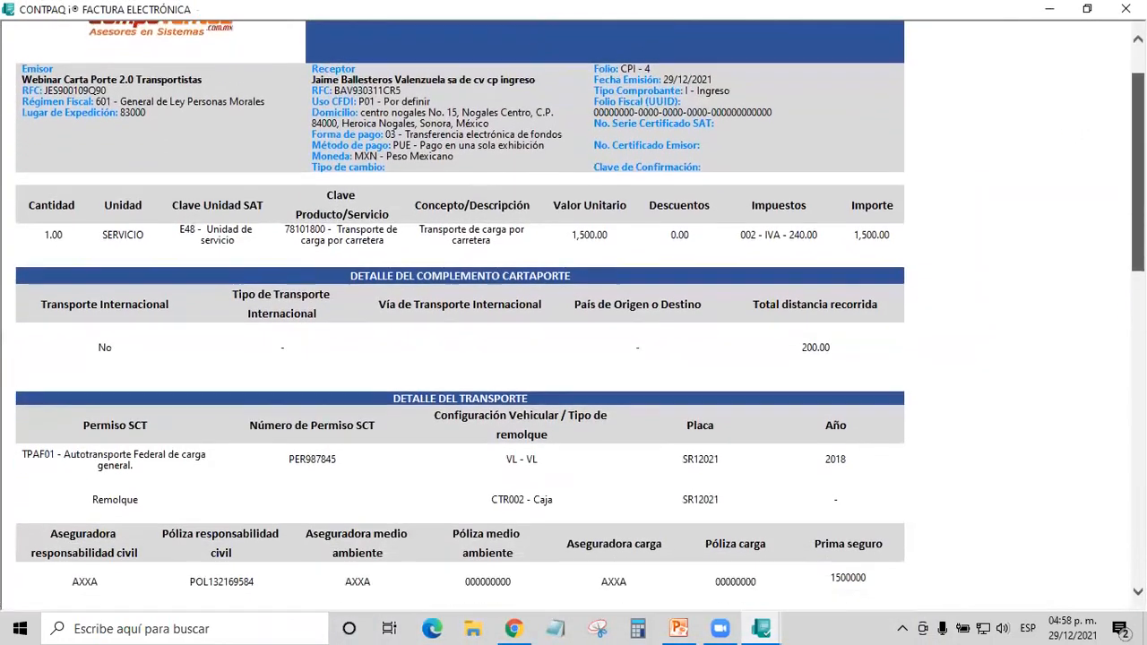
{"action": "scroll", "coordinate": [573, 314], "scroll_direction": "down", "scroll_amount": 1}
{"action": "scroll", "coordinate": [772, 159], "scroll_direction": "up", "scroll_amount": 1}
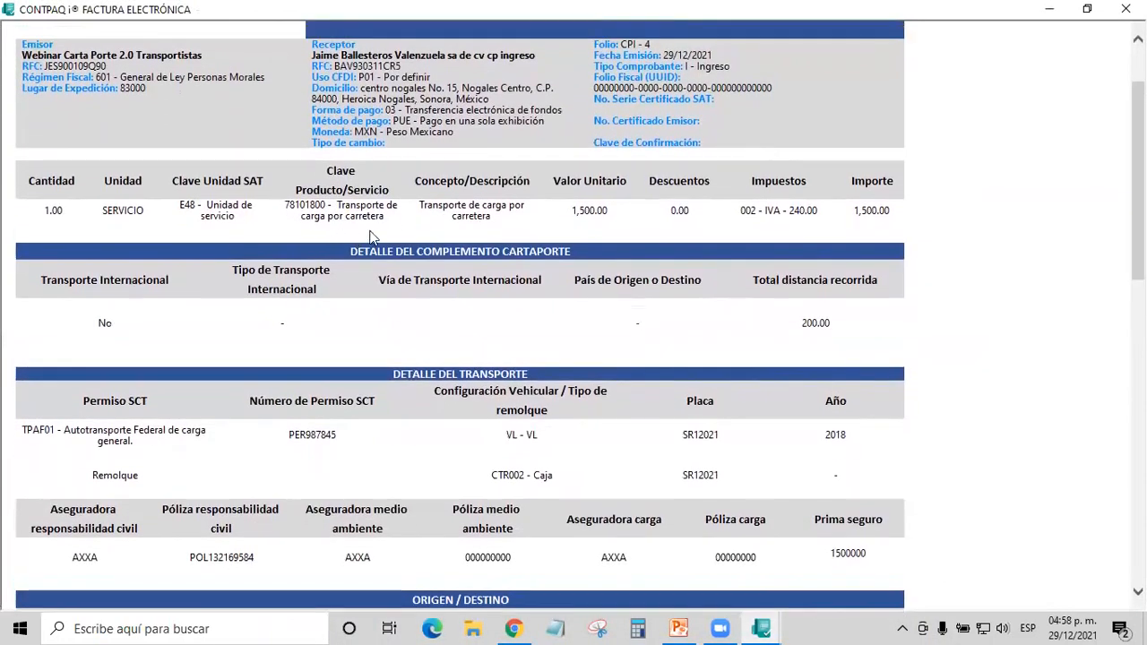
- Examine the service concept, the DETALLE DEL TRANSPORTE block and the insurance policies in the CFDI preview
{"action": "left_click_drag", "start_coordinate": [398, 215], "coordinate": [36, 215]}
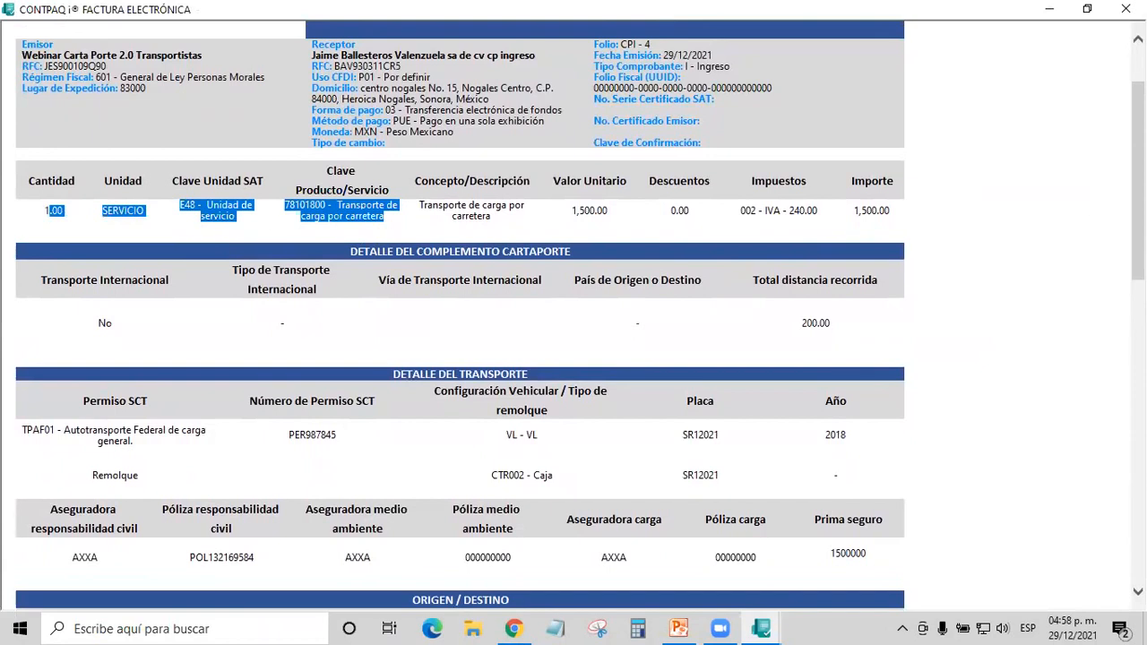
{"action": "scroll", "coordinate": [574, 313], "scroll_direction": "down", "scroll_amount": 3}
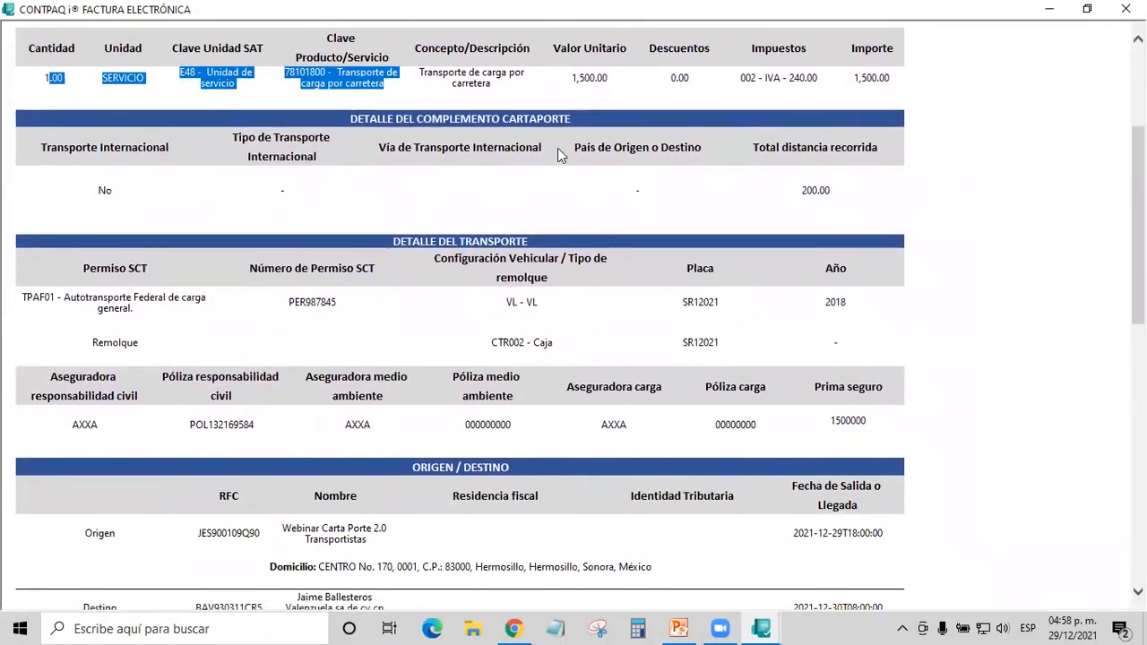
{"action": "left_click", "coordinate": [24, 295]}
{"action": "left_click_drag", "start_coordinate": [25, 295], "coordinate": [989, 375]}
{"action": "left_click", "coordinate": [989, 374]}
{"action": "left_click_drag", "start_coordinate": [72, 424], "coordinate": [851, 430]}
{"action": "scroll", "coordinate": [439, 343], "scroll_direction": "down", "scroll_amount": 3}
- Examine the origin and destination entries in the CFDI preview, including their addresses and the departure and arrival dates
{"action": "left_click_drag", "start_coordinate": [117, 269], "coordinate": [826, 312]}
{"action": "left_click", "coordinate": [832, 313]}
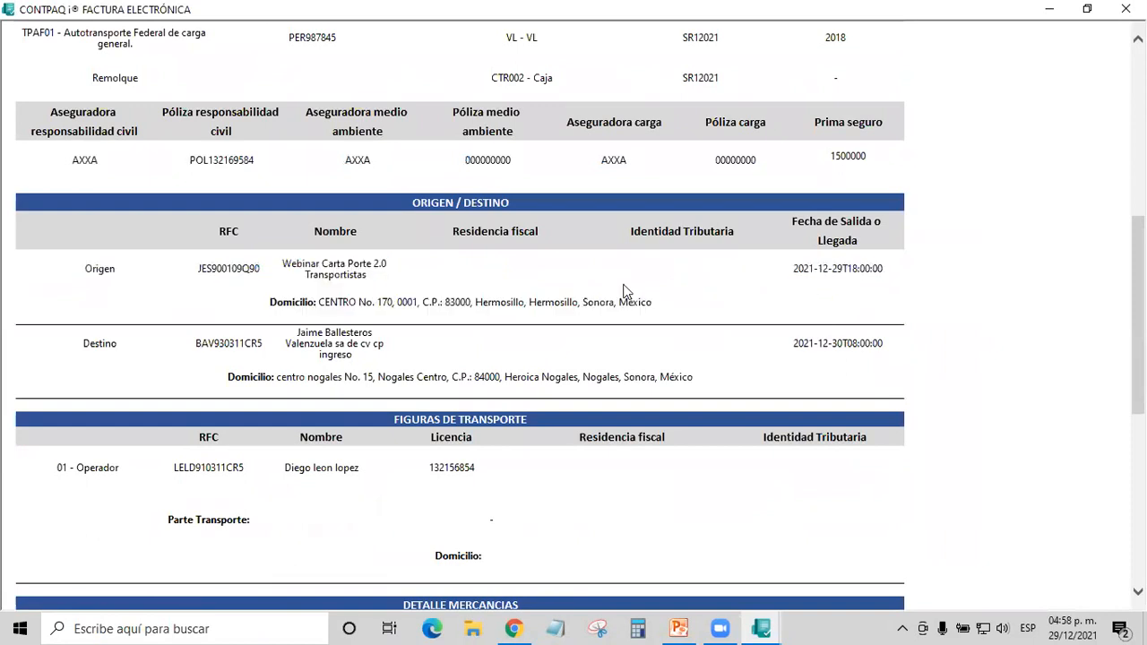
{"action": "left_click_drag", "start_coordinate": [89, 268], "coordinate": [825, 323]}
{"action": "left_click", "coordinate": [638, 374]}
{"action": "left_click_drag", "start_coordinate": [86, 349], "coordinate": [859, 375]}
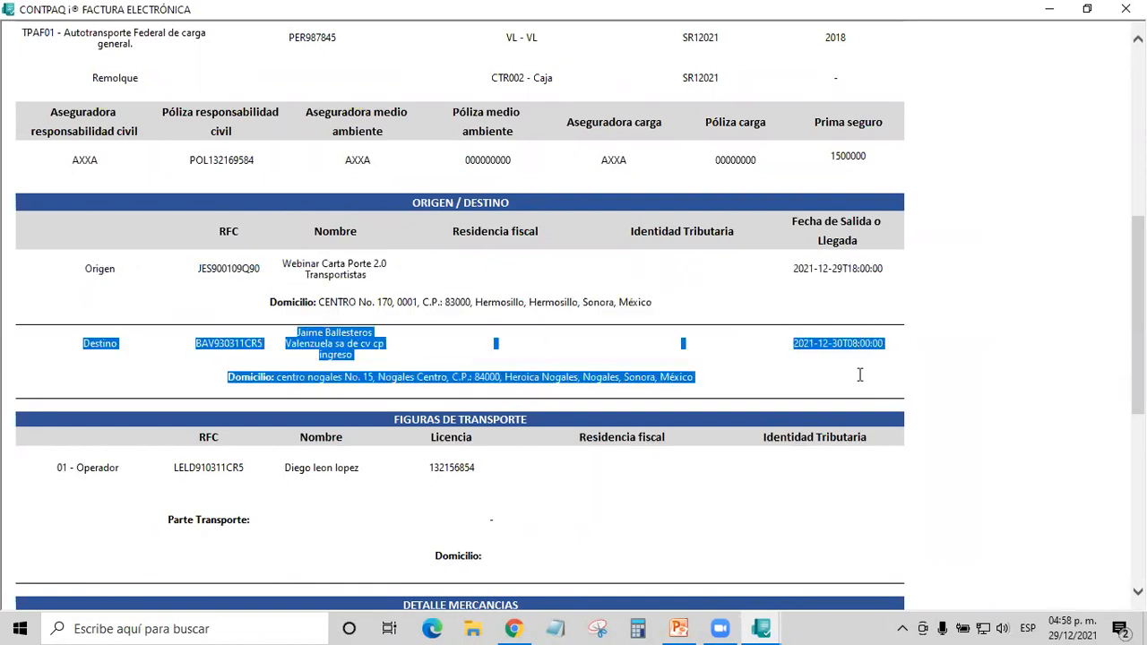
{"action": "scroll", "coordinate": [899, 382], "scroll_direction": "down", "scroll_amount": 1}
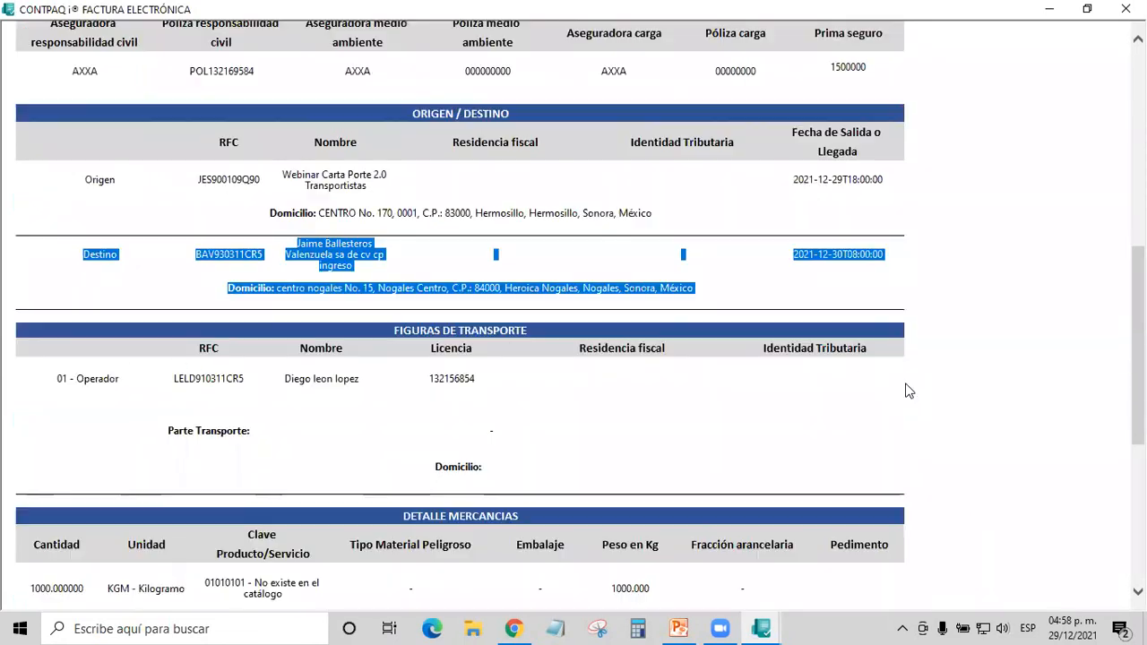
- Review the transport operator's details and the DETALLE MERCANCIAS section through to the end of the CFDI preview
{"action": "left_click", "coordinate": [789, 414]}
{"action": "left_click_drag", "start_coordinate": [54, 384], "coordinate": [992, 394]}
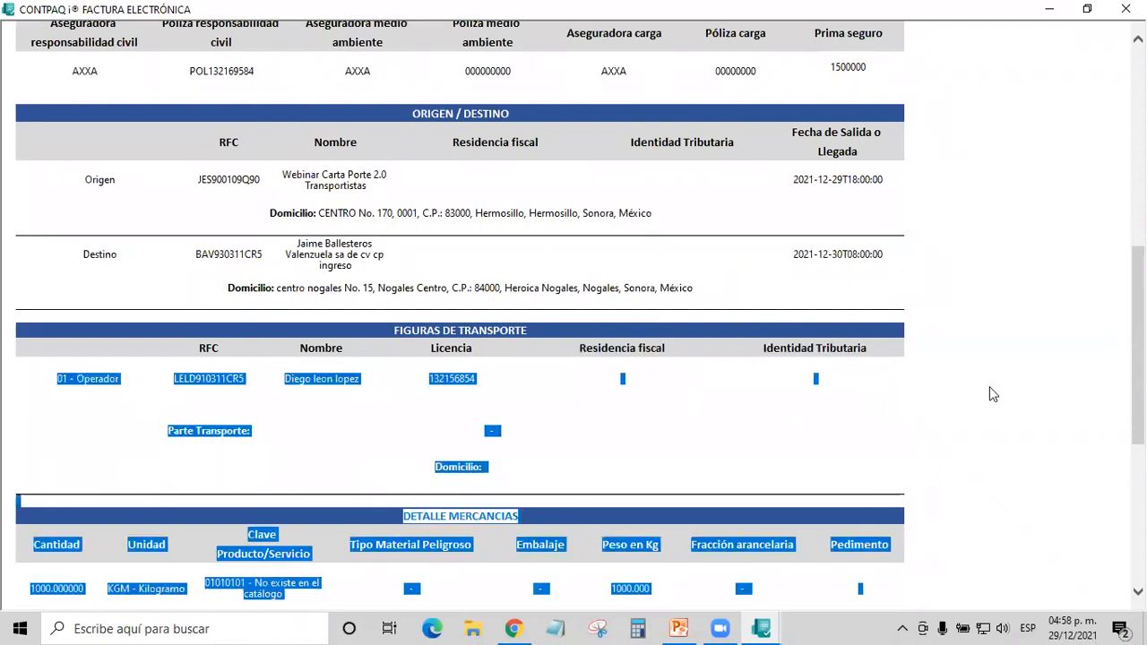
{"action": "scroll", "coordinate": [989, 394], "scroll_direction": "down", "scroll_amount": 2}
{"action": "left_click", "coordinate": [542, 436]}
{"action": "left_click_drag", "start_coordinate": [30, 412], "coordinate": [917, 422]}
{"action": "left_click", "coordinate": [954, 438]}
{"action": "scroll", "coordinate": [896, 443], "scroll_direction": "down", "scroll_amount": 2}
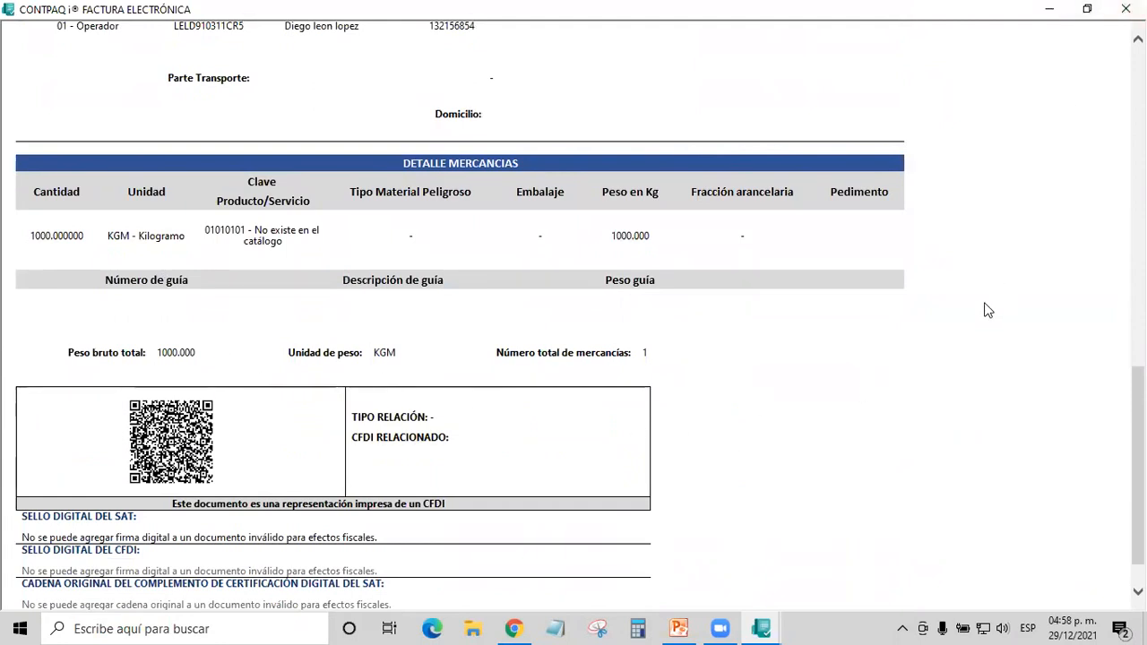
{"action": "scroll", "coordinate": [988, 310], "scroll_direction": "up", "scroll_amount": 10}
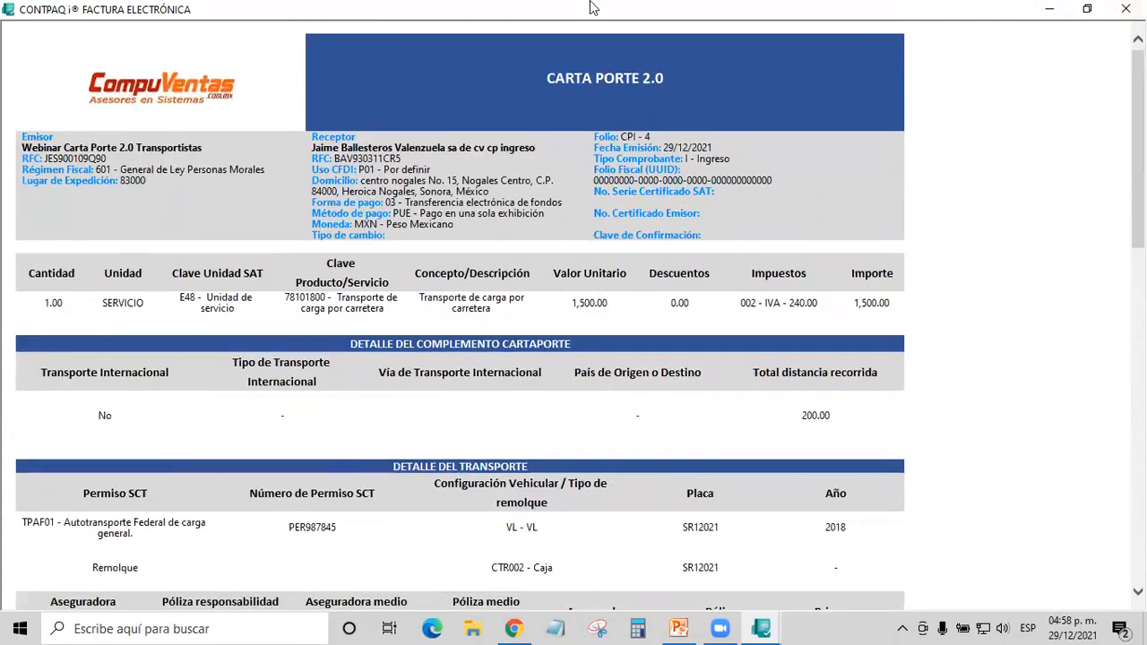
- Close the CFDI preview, the Carta porte ingreso 2.0 invoice and the invoice list
{"action": "left_click", "coordinate": [1125, 9]}
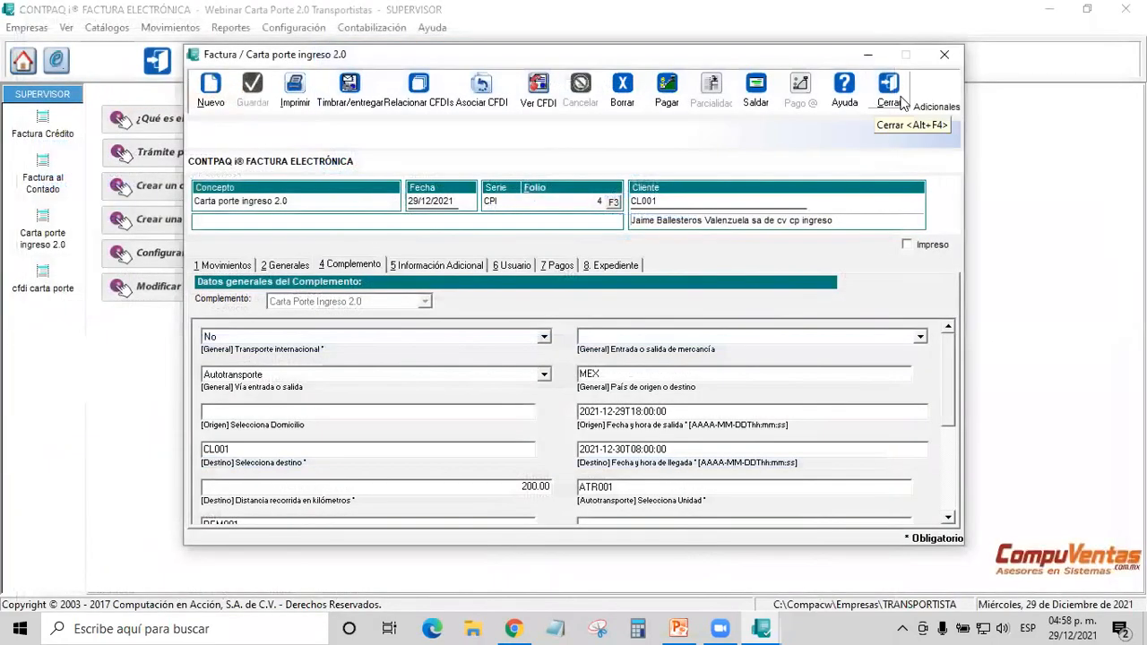
{"action": "left_click", "coordinate": [888, 93]}
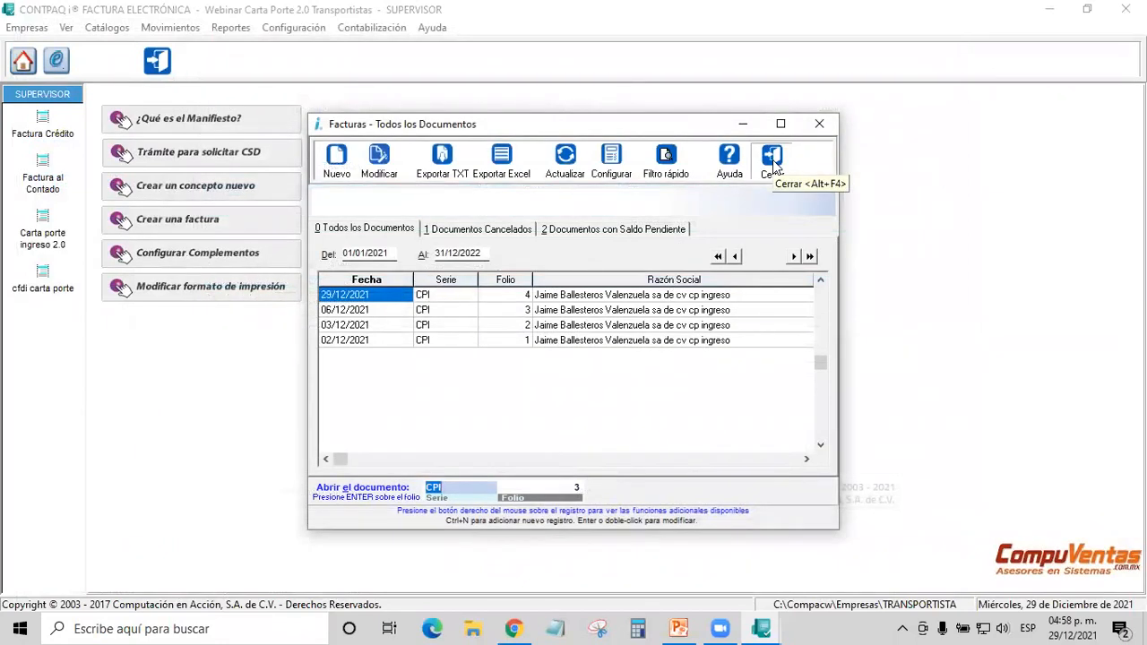
{"action": "left_click", "coordinate": [772, 160]}
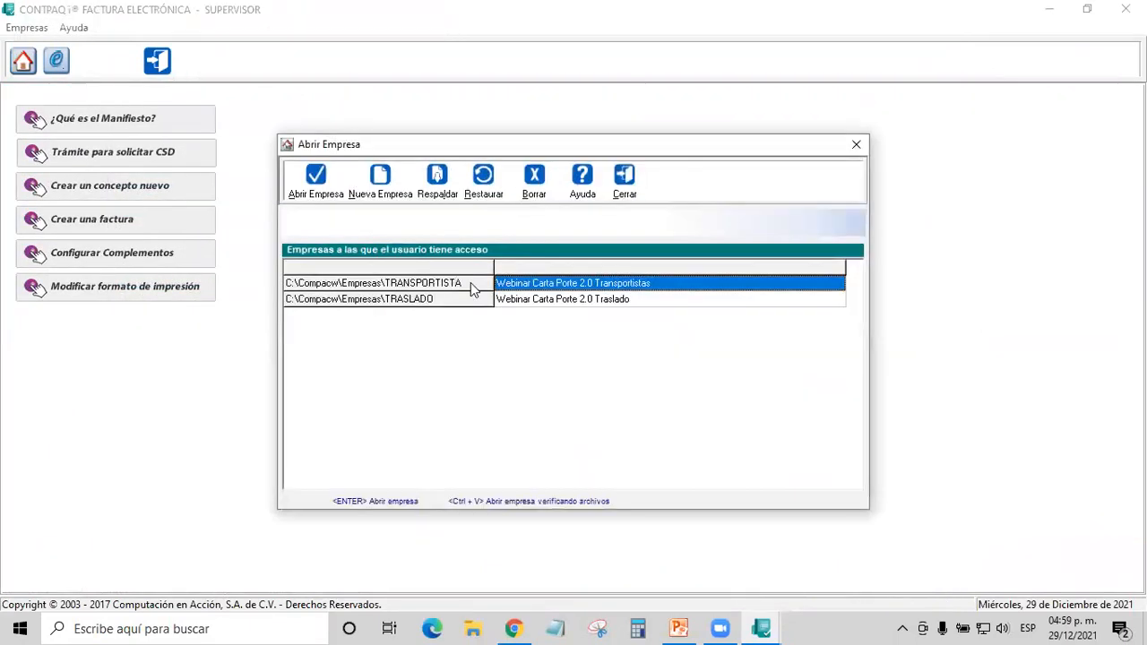
- Open the company Webinar Carta Porte 2.0 Traslado, dismiss the Factura al Contado form and show the Traslado carta porte 2.0 documents
{"action": "double_click", "coordinate": [564, 302]}
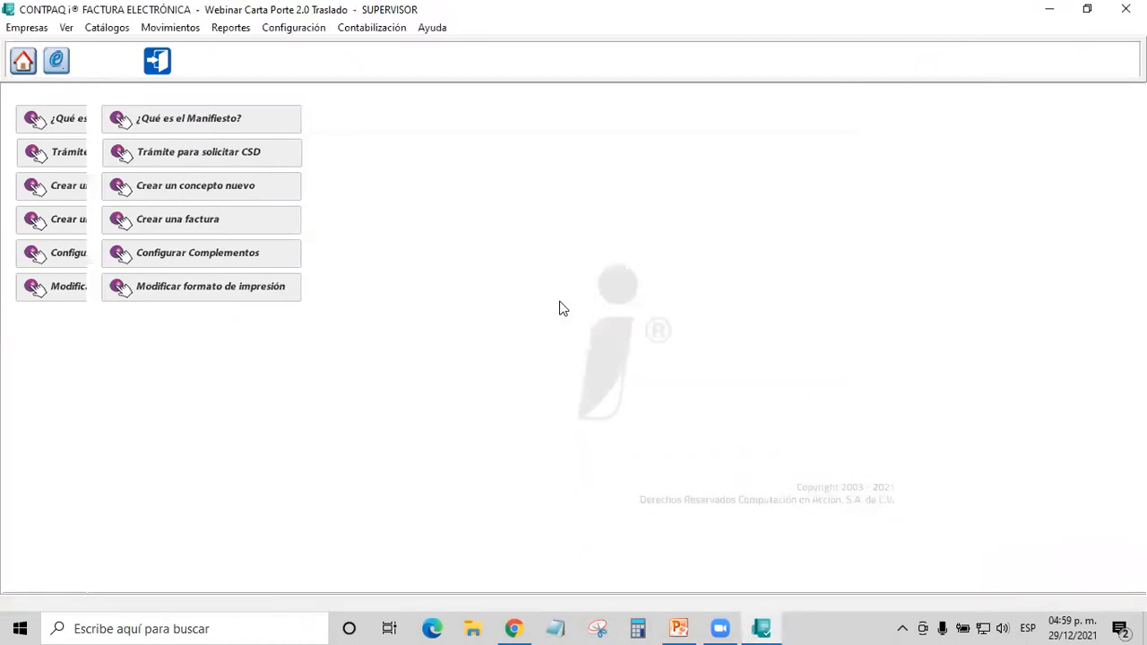
{"action": "left_click", "coordinate": [878, 119]}
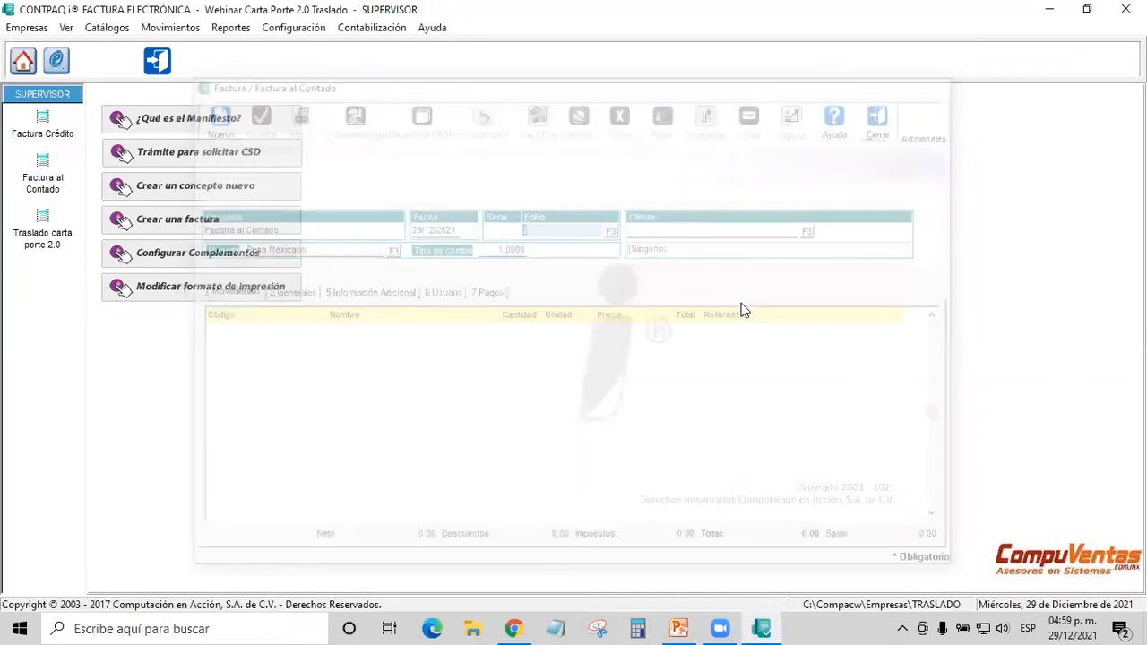
{"action": "left_click", "coordinate": [44, 220]}
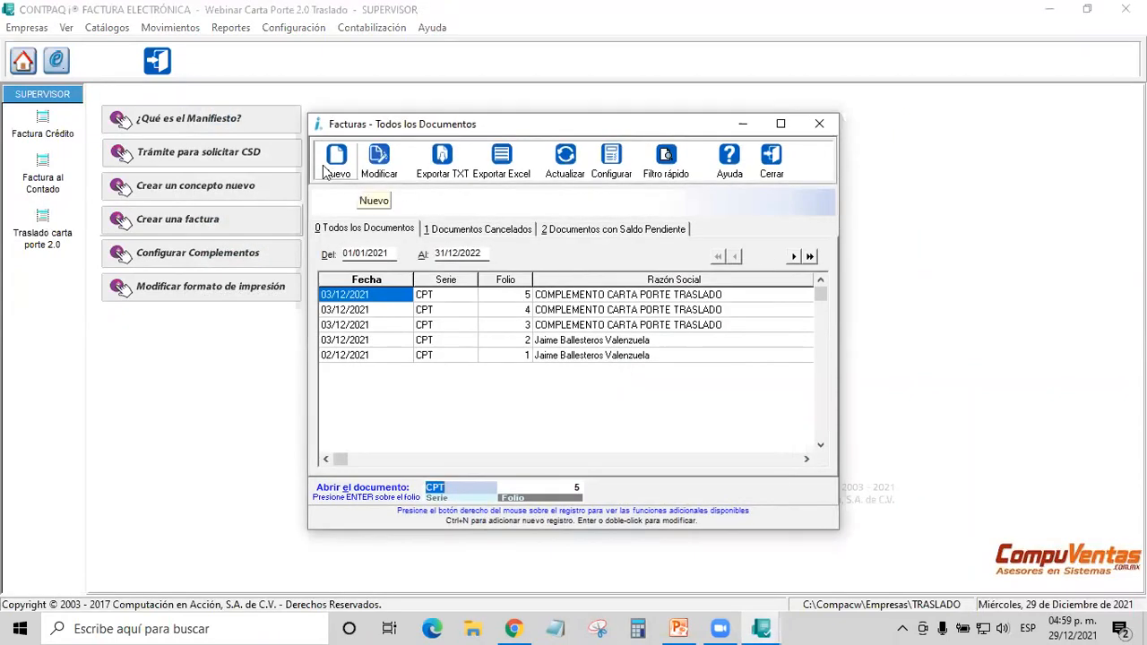
{"action": "left_click", "coordinate": [326, 165]}
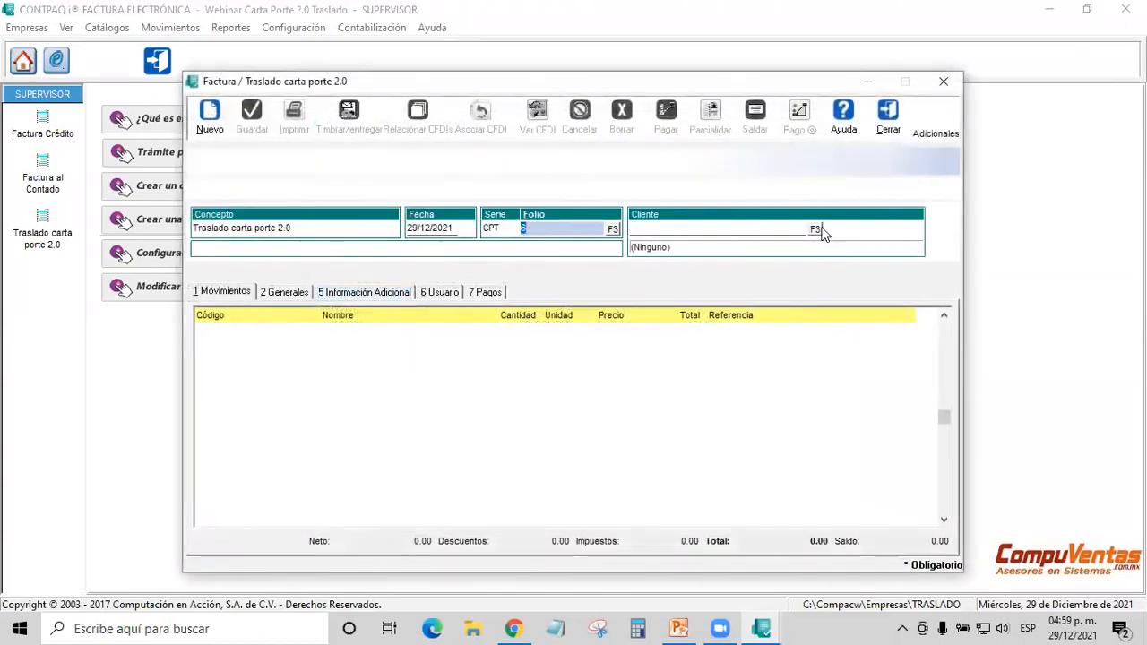
{"action": "left_click", "coordinate": [814, 230]}
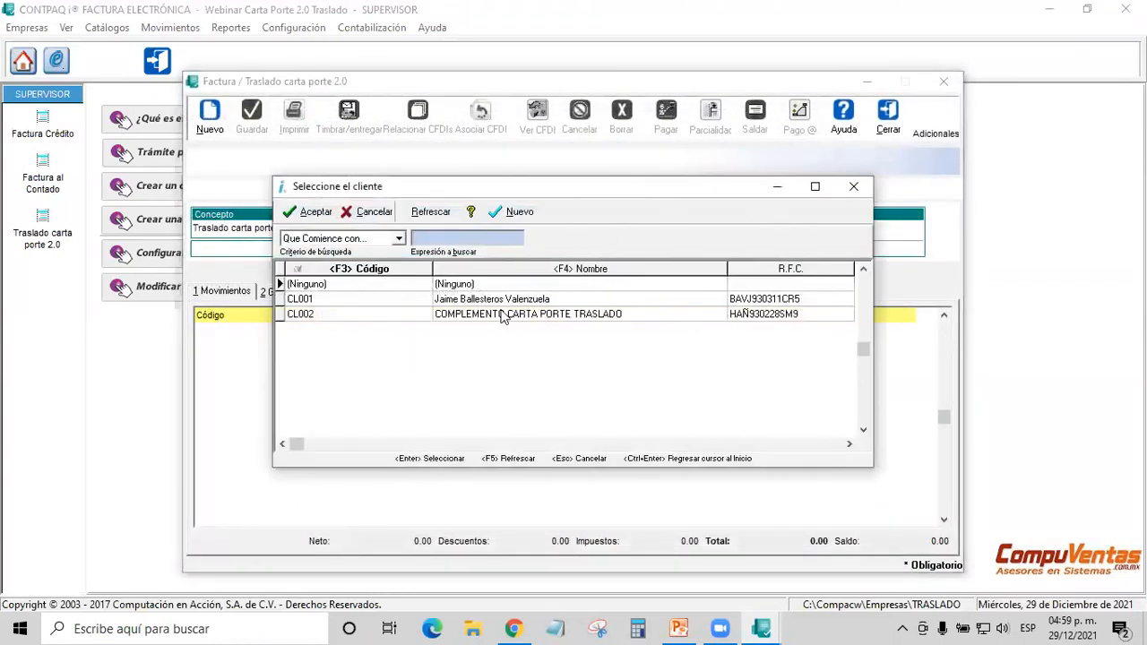
{"action": "double_click", "coordinate": [507, 300]}
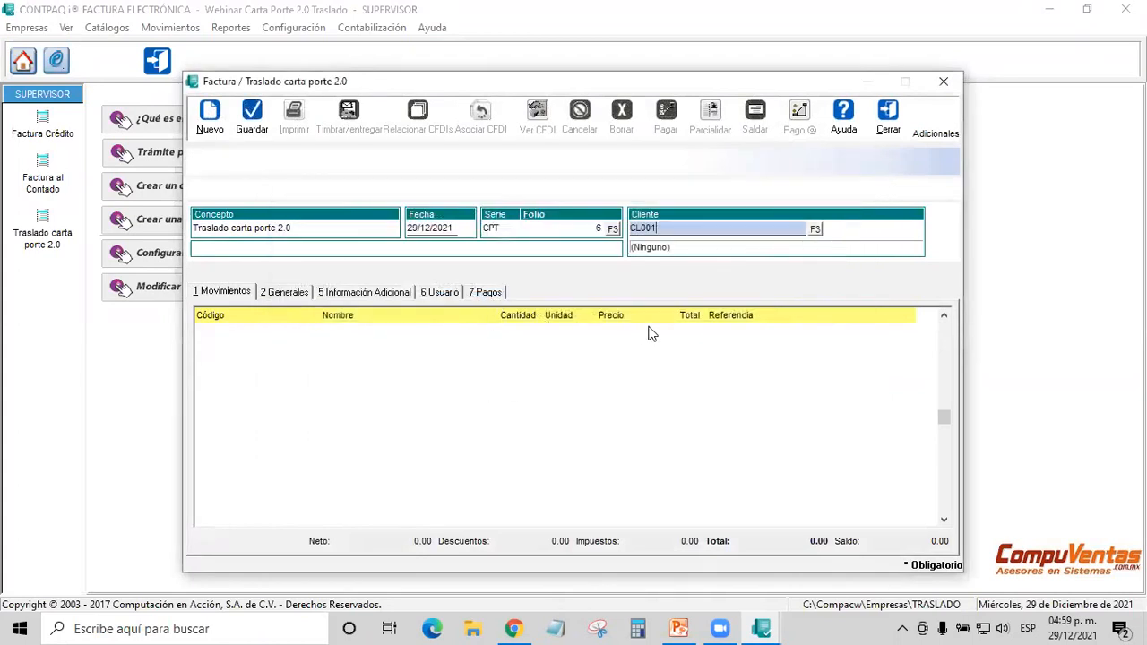
{"action": "left_click", "coordinate": [817, 231]}
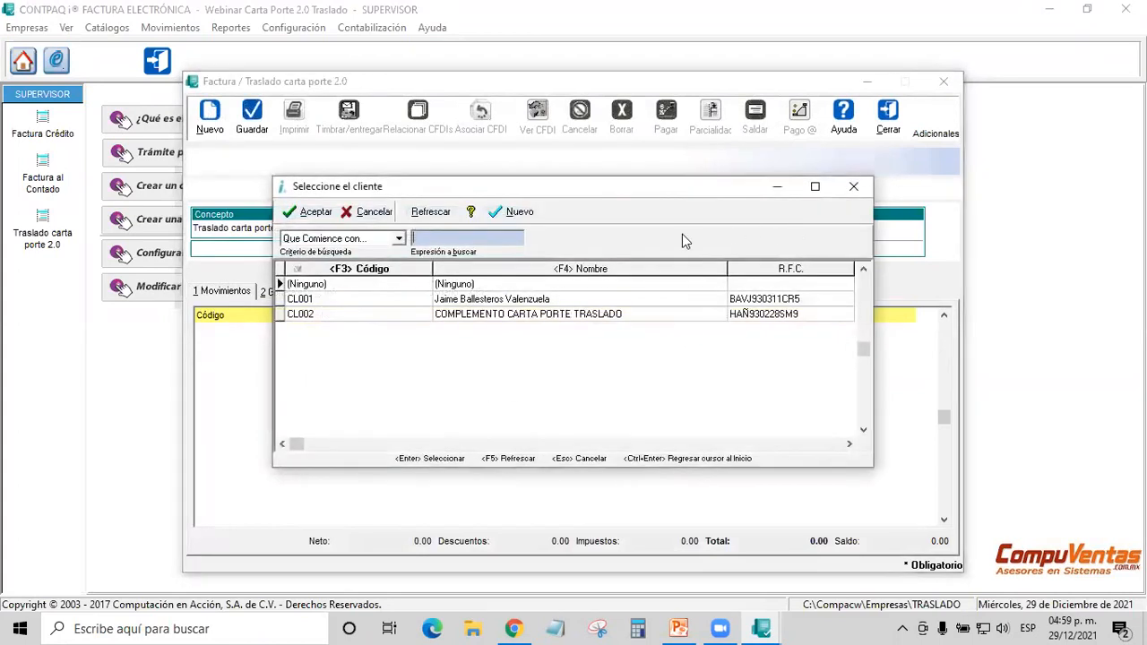
{"action": "double_click", "coordinate": [499, 300]}
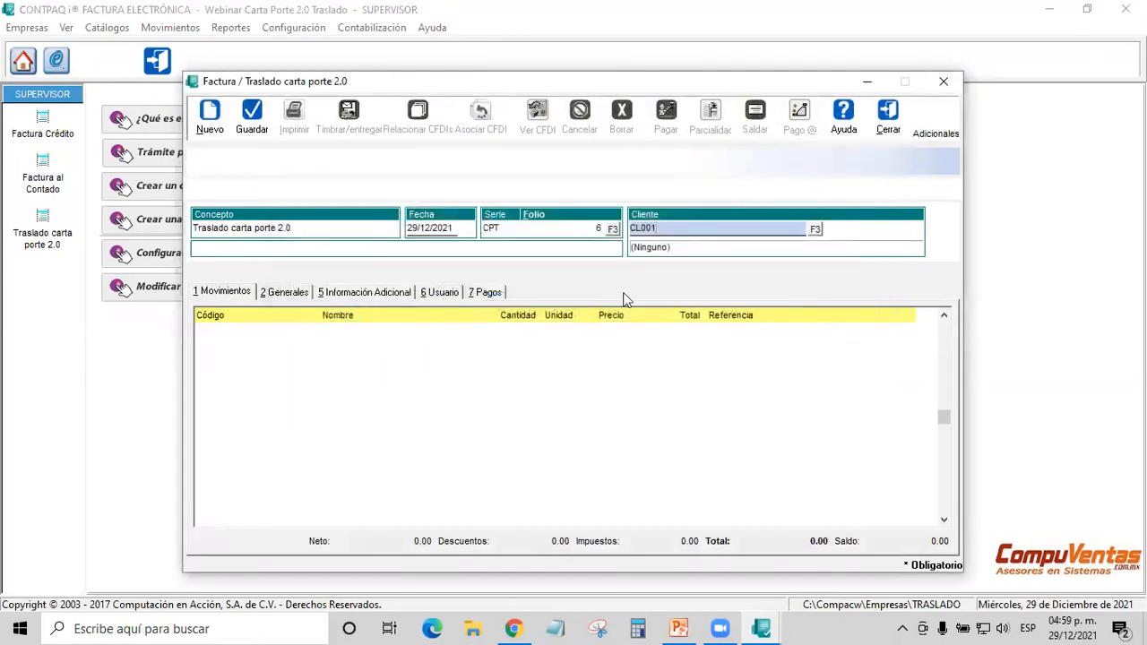
{"action": "left_click", "coordinate": [813, 229]}
{"action": "double_click", "coordinate": [383, 298]}
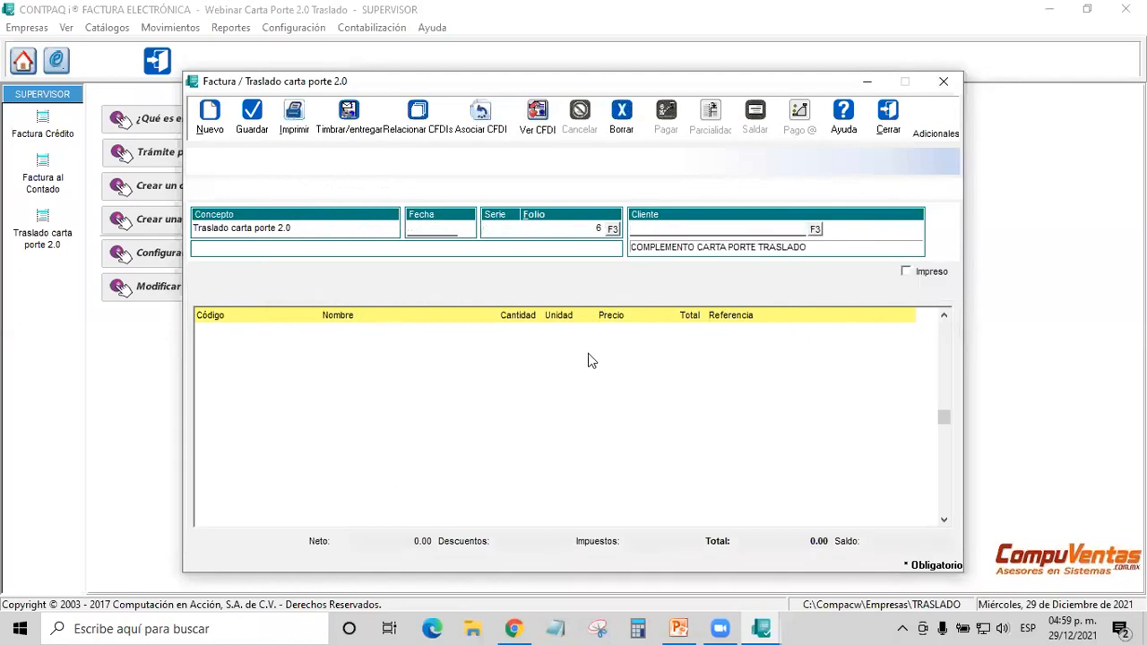
{"action": "left_click", "coordinate": [593, 345]}
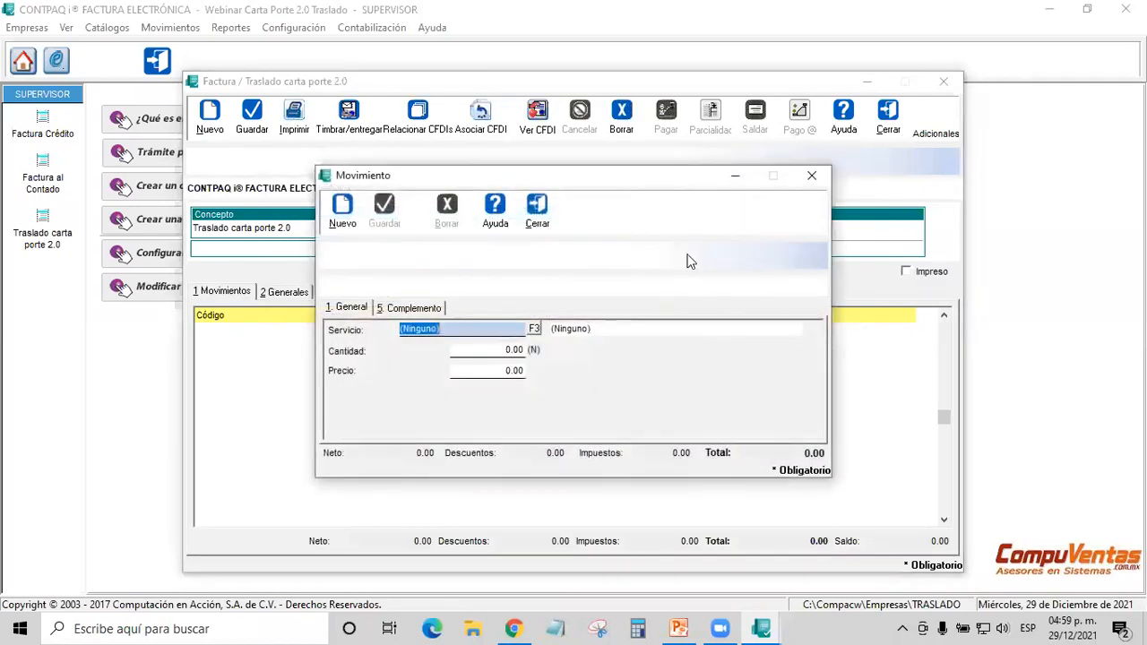
{"action": "left_click", "coordinate": [541, 209]}
{"action": "left_click", "coordinate": [888, 121]}
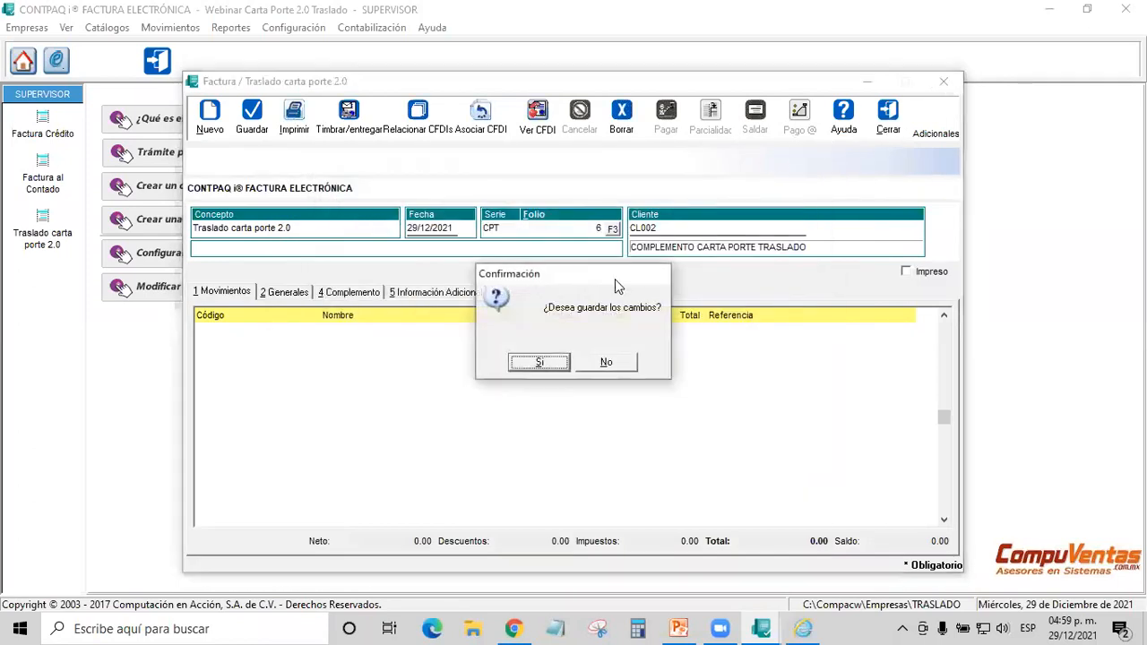
{"action": "left_click", "coordinate": [611, 374]}
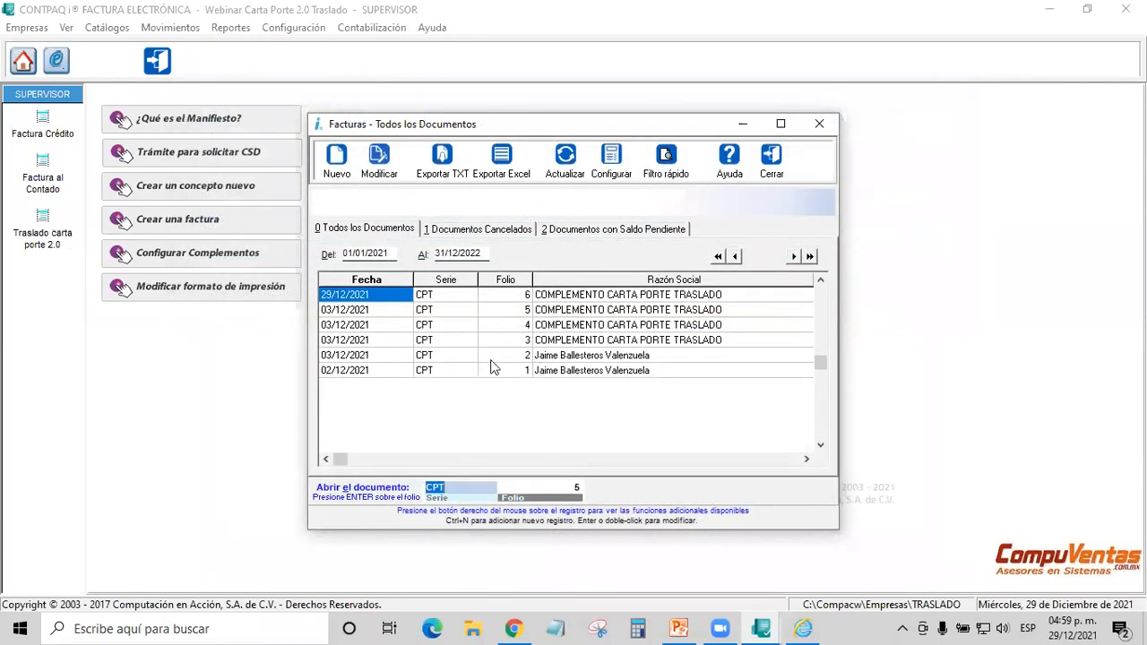
- Open the existing CPT folio 3 document and check the general and complement data of its COMPUTADORAS HP movement
{"action": "left_click", "coordinate": [492, 359]}
{"action": "double_click", "coordinate": [596, 345]}
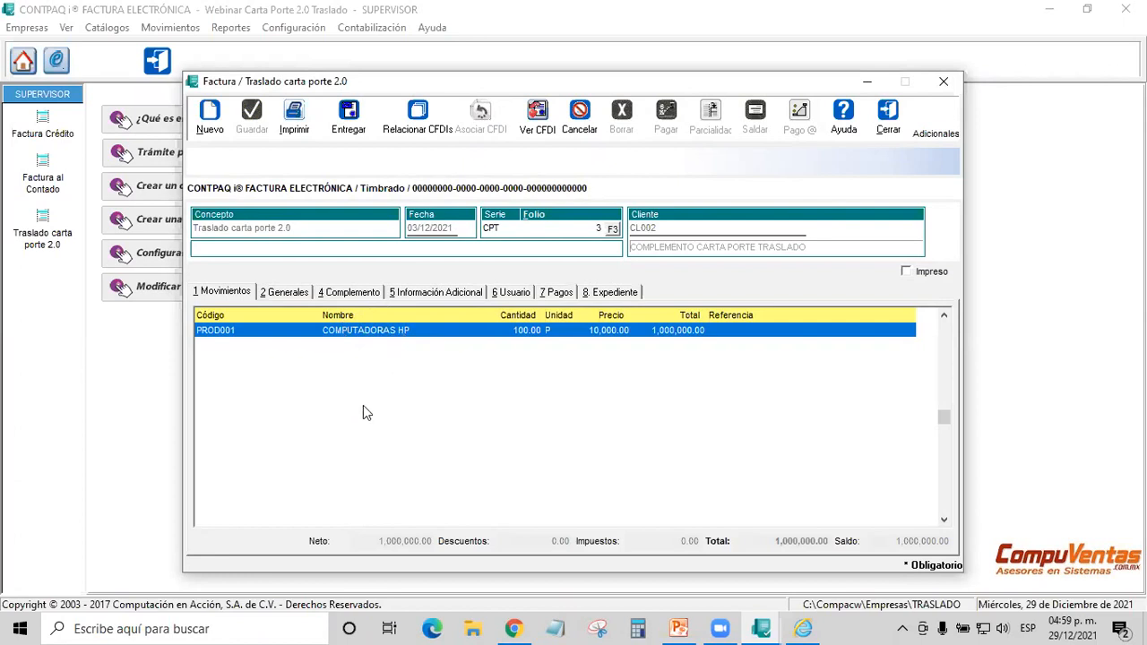
{"action": "double_click", "coordinate": [391, 338]}
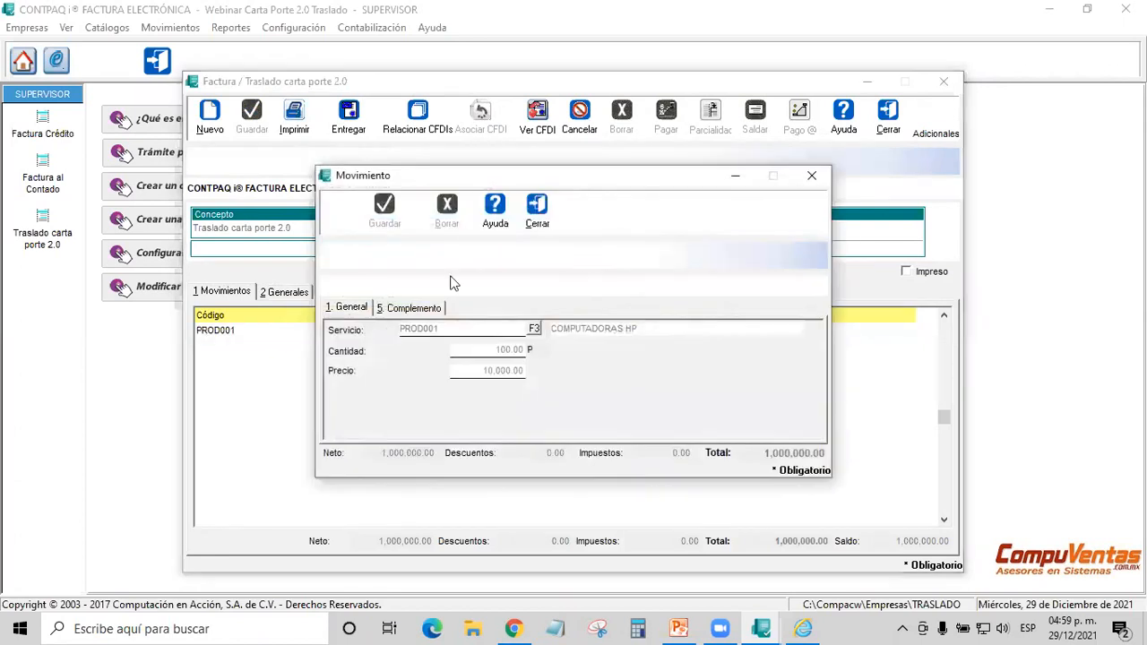
{"action": "left_click", "coordinate": [418, 307]}
{"action": "left_click", "coordinate": [537, 208]}
- Create a new Traslado carta porte 2.0 document for the client COMPLEMENTO CARTA PORTE TRASLADO
{"action": "left_click", "coordinate": [210, 114]}
{"action": "left_click", "coordinate": [815, 229]}
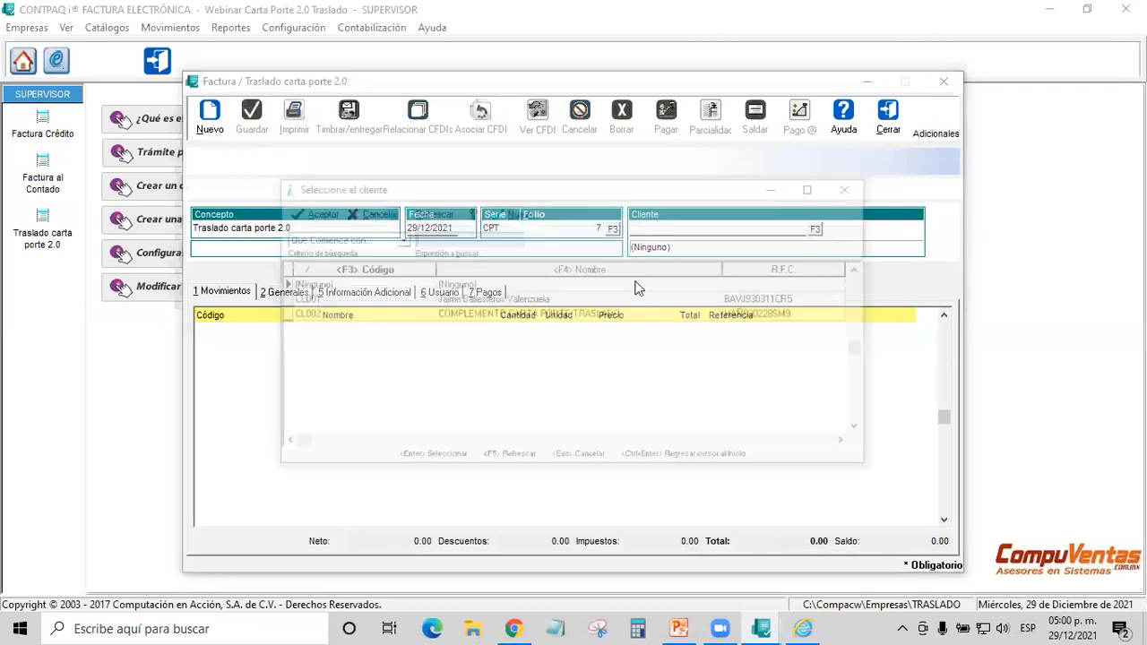
{"action": "double_click", "coordinate": [561, 310]}
- Add a movement for PROD001 COMPUTADORAS HP with quantity 1 and price 15,000
{"action": "left_click", "coordinate": [413, 405]}
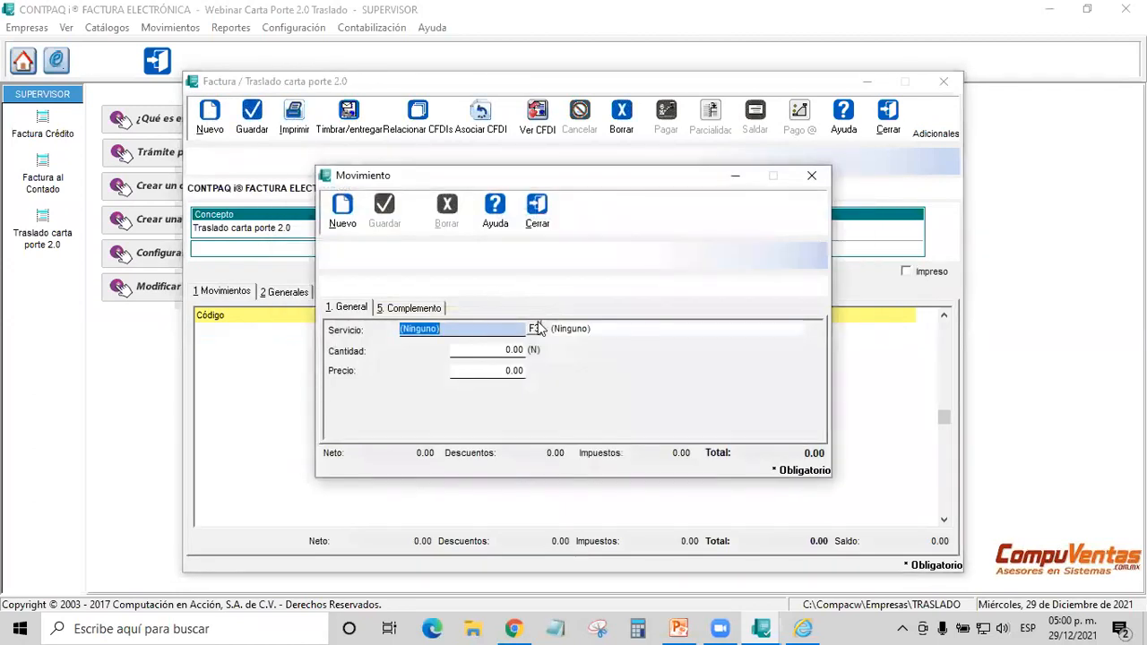
{"action": "left_click", "coordinate": [535, 329]}
{"action": "double_click", "coordinate": [495, 299]}
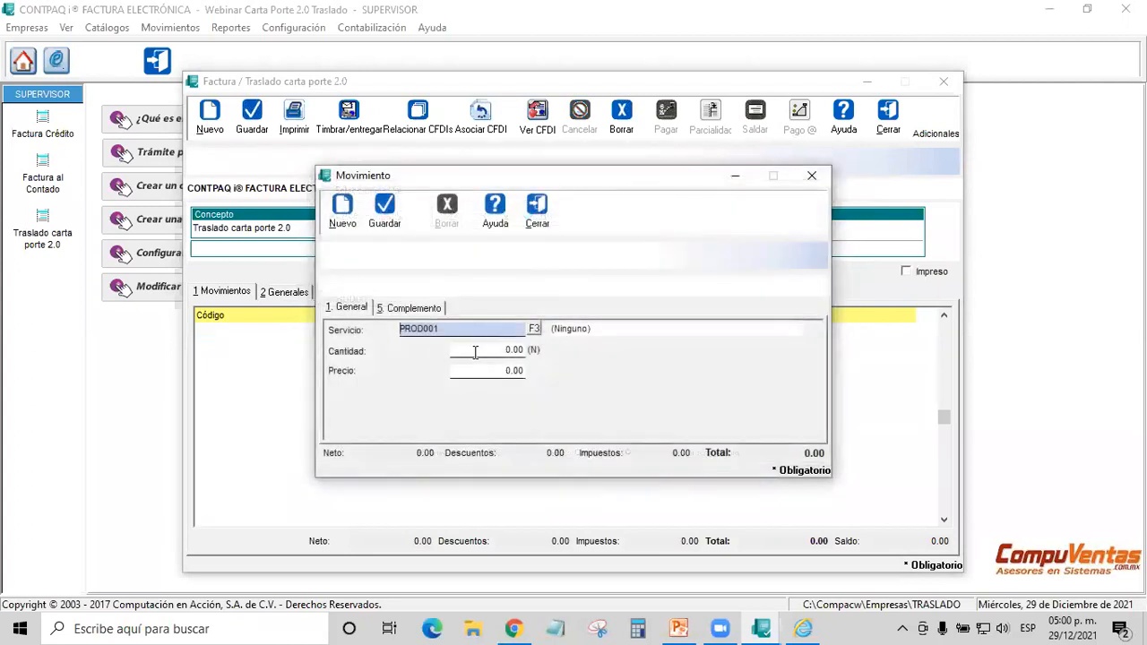
{"action": "key", "text": "Return"}
{"action": "type", "text": "15,000"}
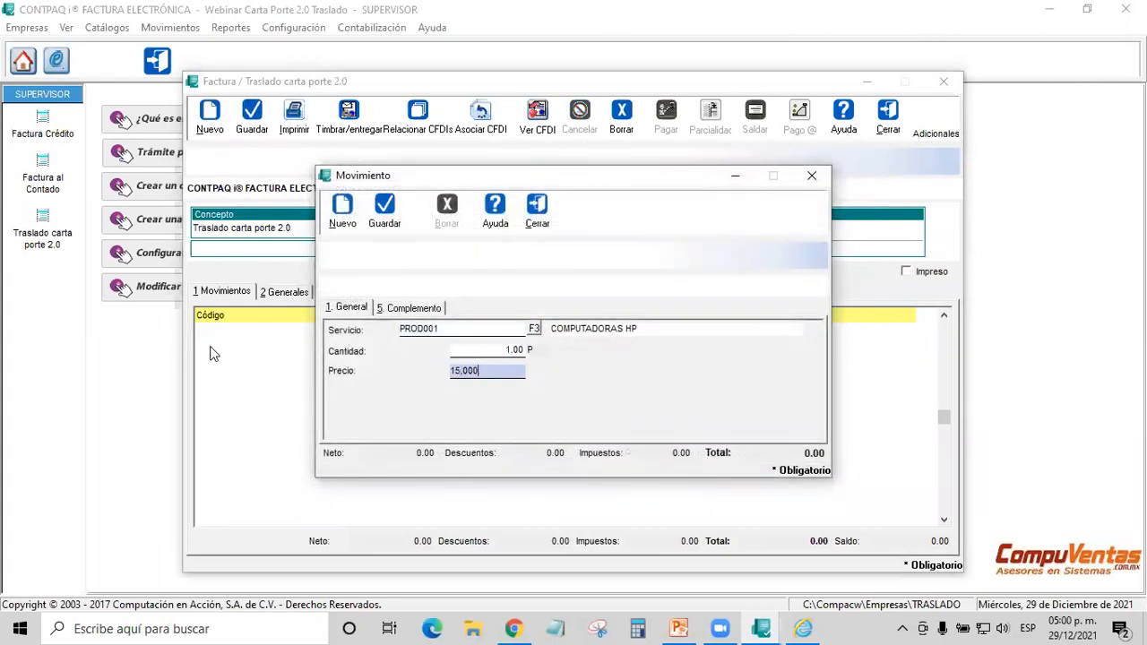
{"action": "key", "text": "Return"}
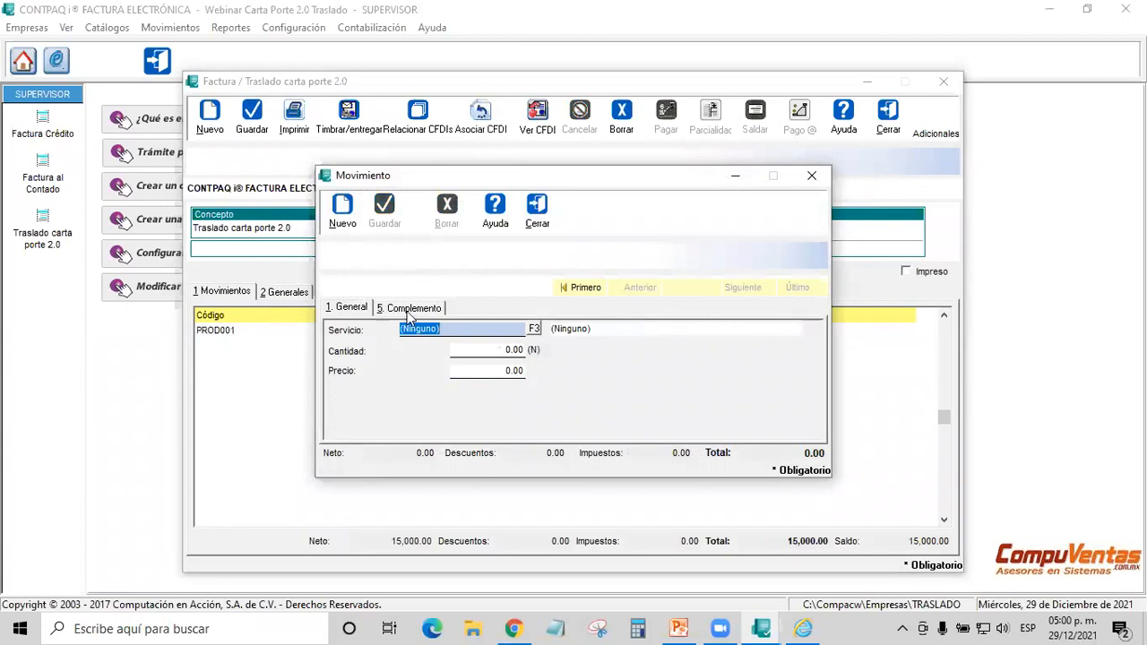
- Reopen the COMPUTADORAS HP movement and set its complement's weight to 10 kg and merchandise value to 15000
{"action": "left_click", "coordinate": [549, 222]}
{"action": "double_click", "coordinate": [296, 340]}
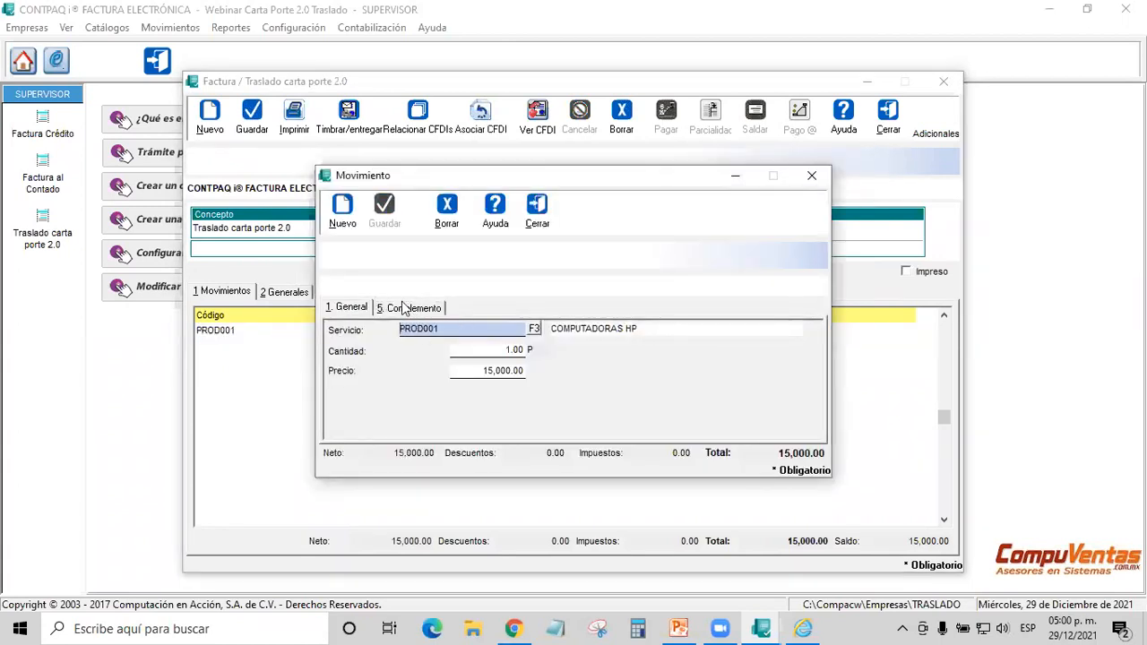
{"action": "left_click", "coordinate": [411, 309]}
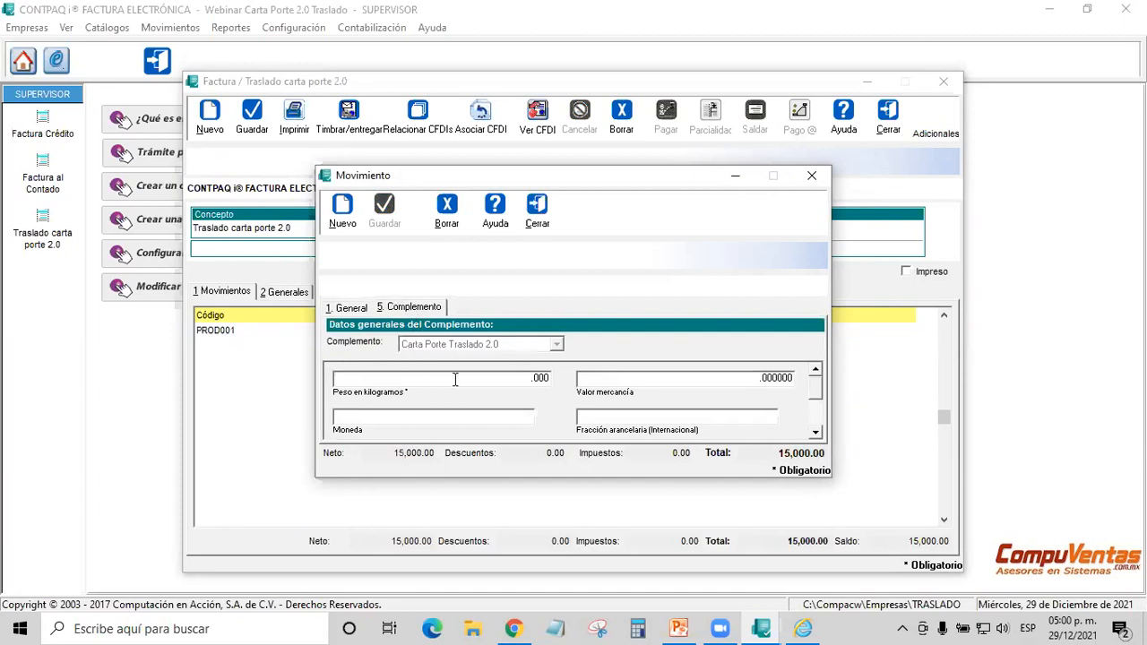
{"action": "left_click", "coordinate": [490, 377]}
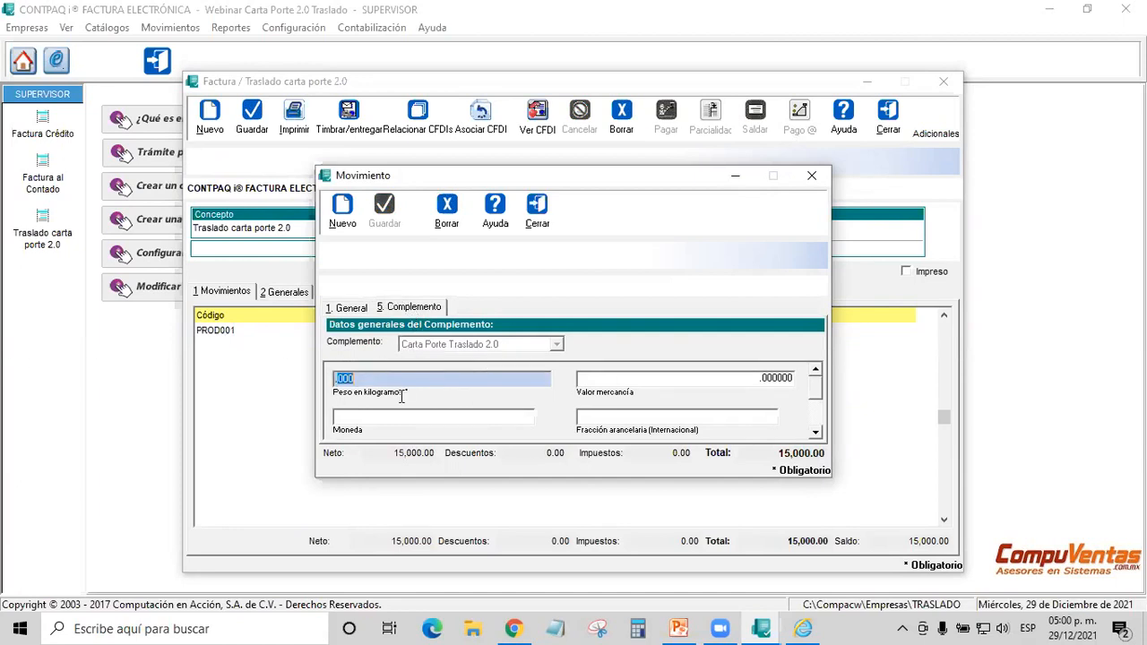
{"action": "type", "text": "10"}
{"action": "key", "text": "Tab"}
{"action": "type", "text": "15"}
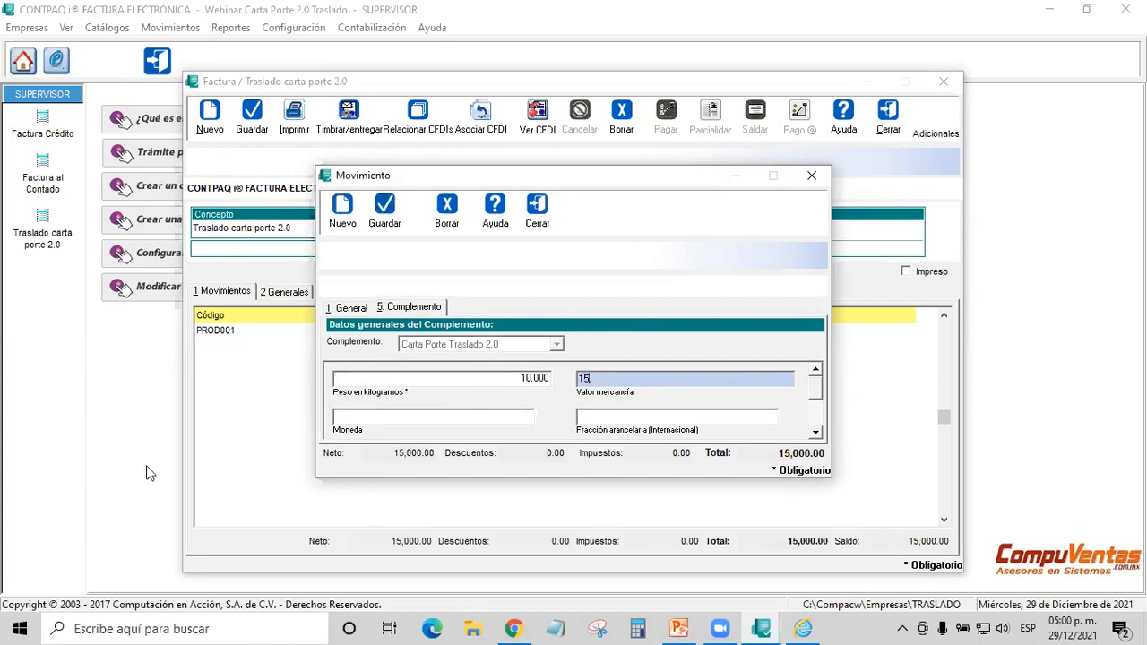
{"action": "key", "text": "Tab"}
- Look up the currency by code and set the complement's Moneda to MXN
{"action": "left_click", "coordinate": [545, 416]}
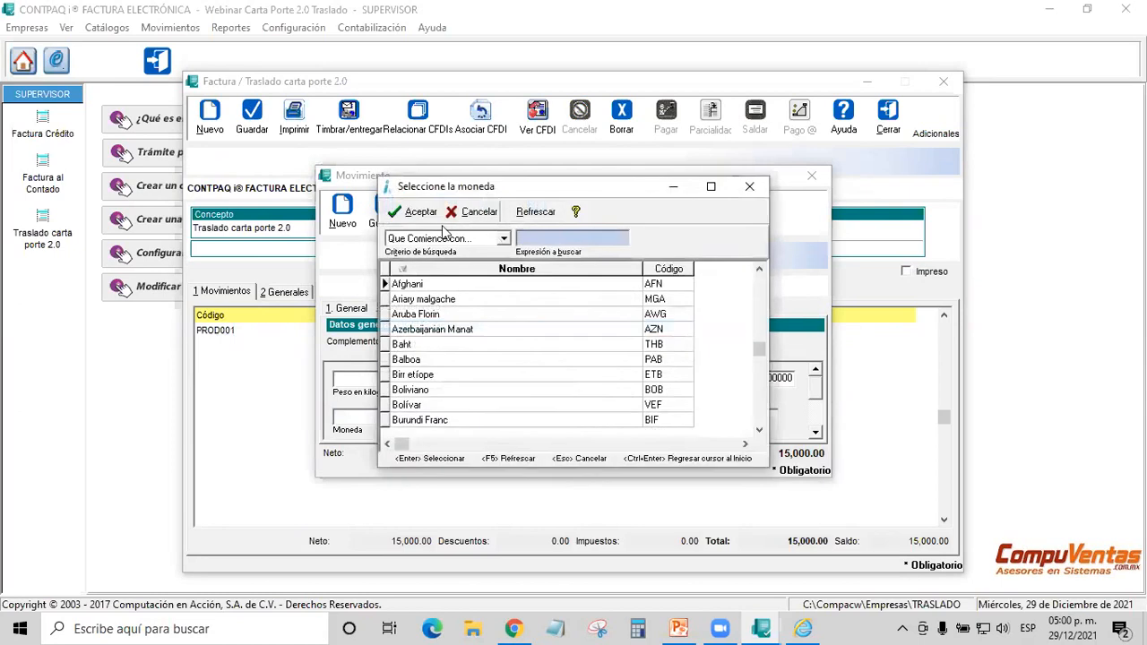
{"action": "type", "text": "mxn"}
{"action": "left_click", "coordinate": [668, 276]}
{"action": "left_click", "coordinate": [664, 270]}
{"action": "double_click", "coordinate": [439, 285]}
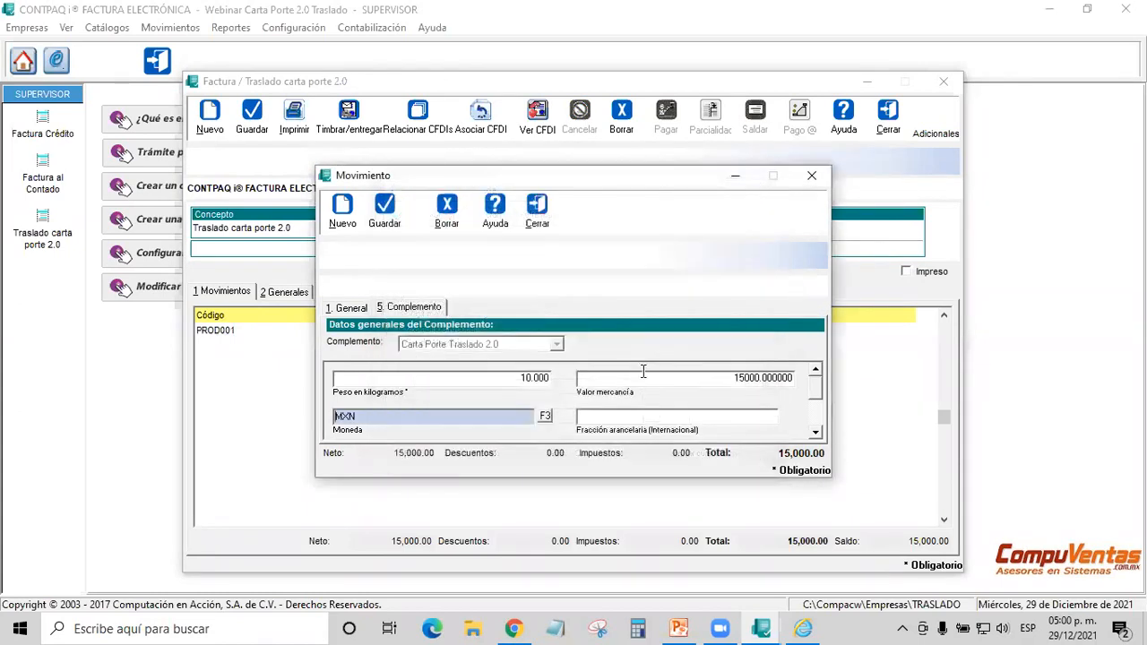
- Examine the movement complement's tariff fraction, commercial UUID, pedimento, guide number and package weight fields
{"action": "left_click", "coordinate": [643, 414]}
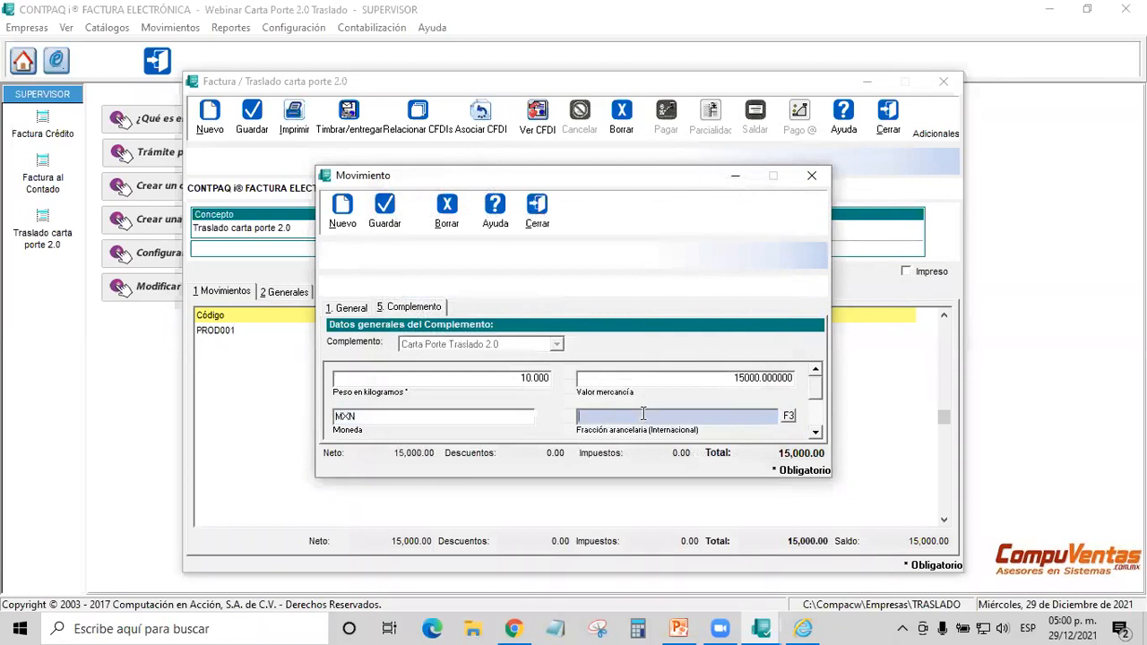
{"action": "left_click", "coordinate": [814, 433]}
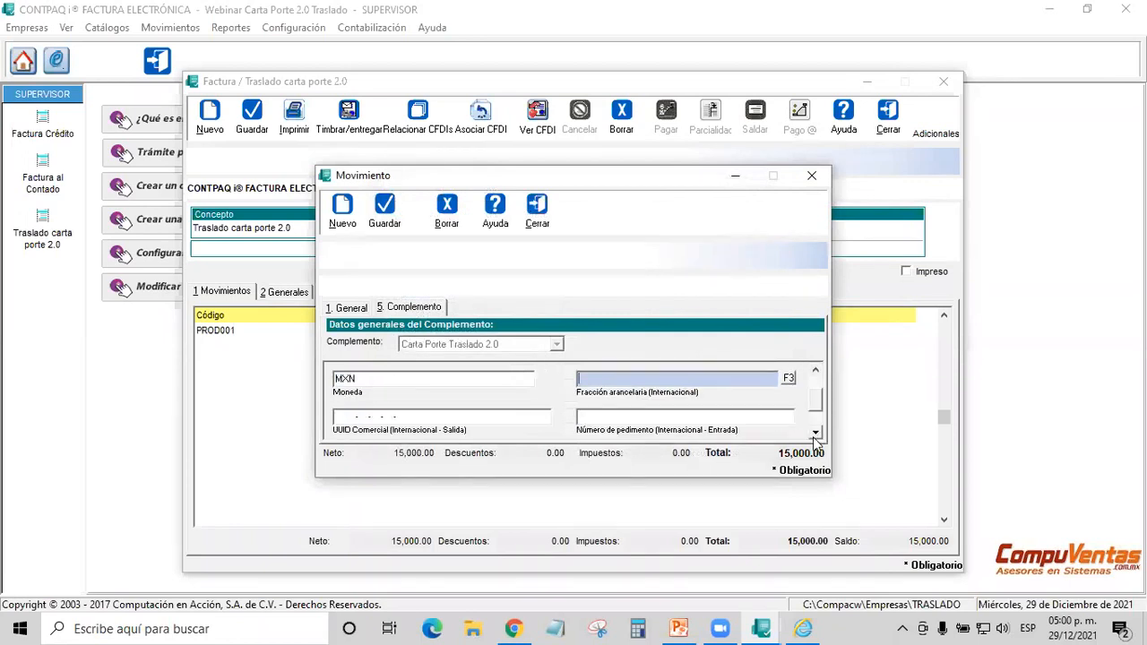
{"action": "left_click", "coordinate": [444, 420]}
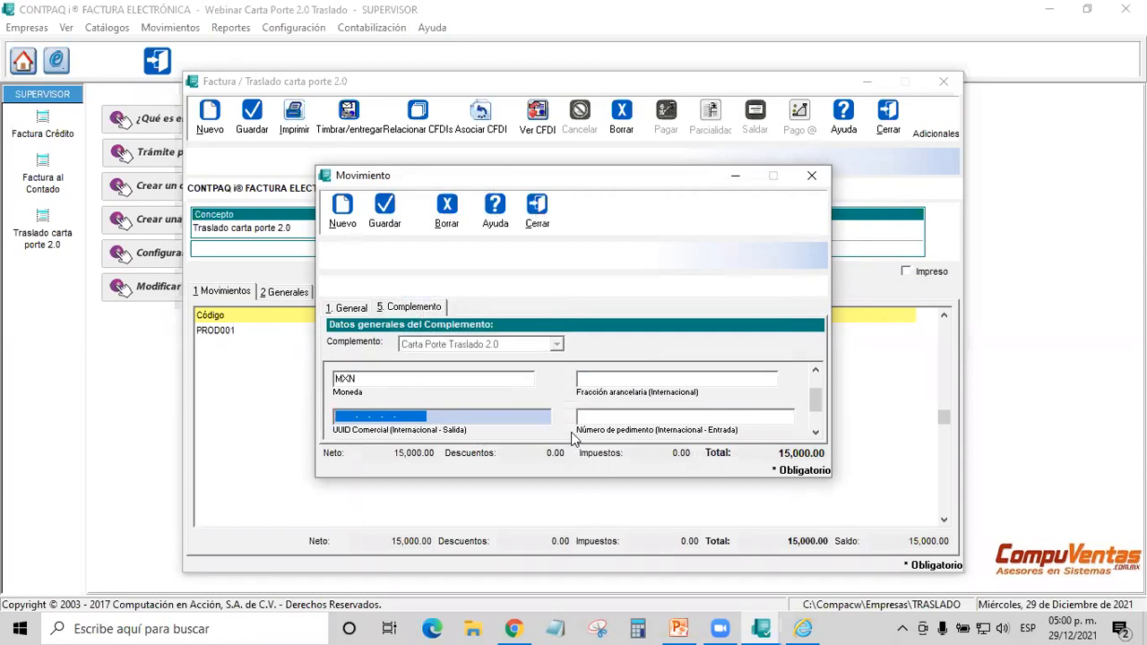
{"action": "left_click", "coordinate": [713, 417]}
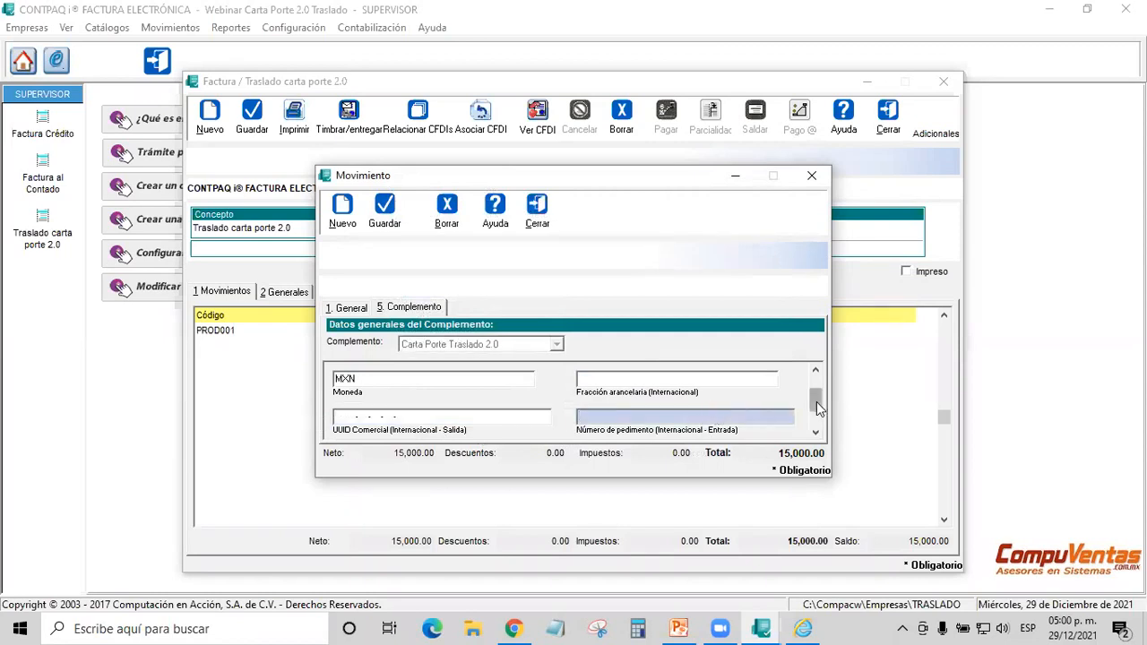
{"action": "left_click", "coordinate": [815, 433]}
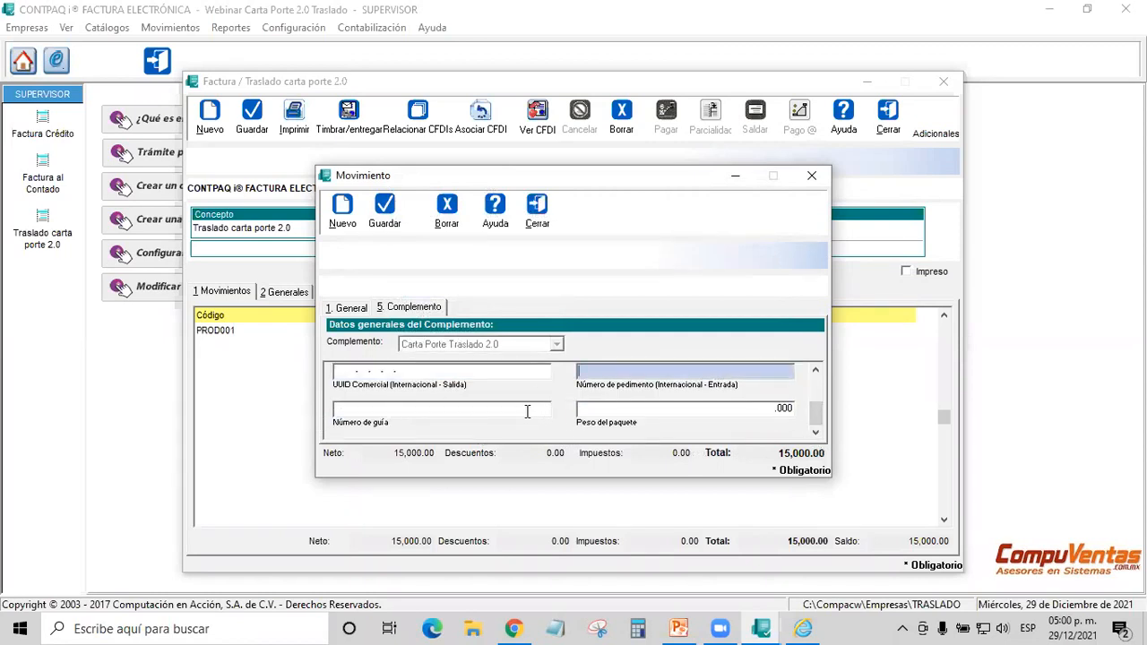
{"action": "left_click", "coordinate": [432, 410]}
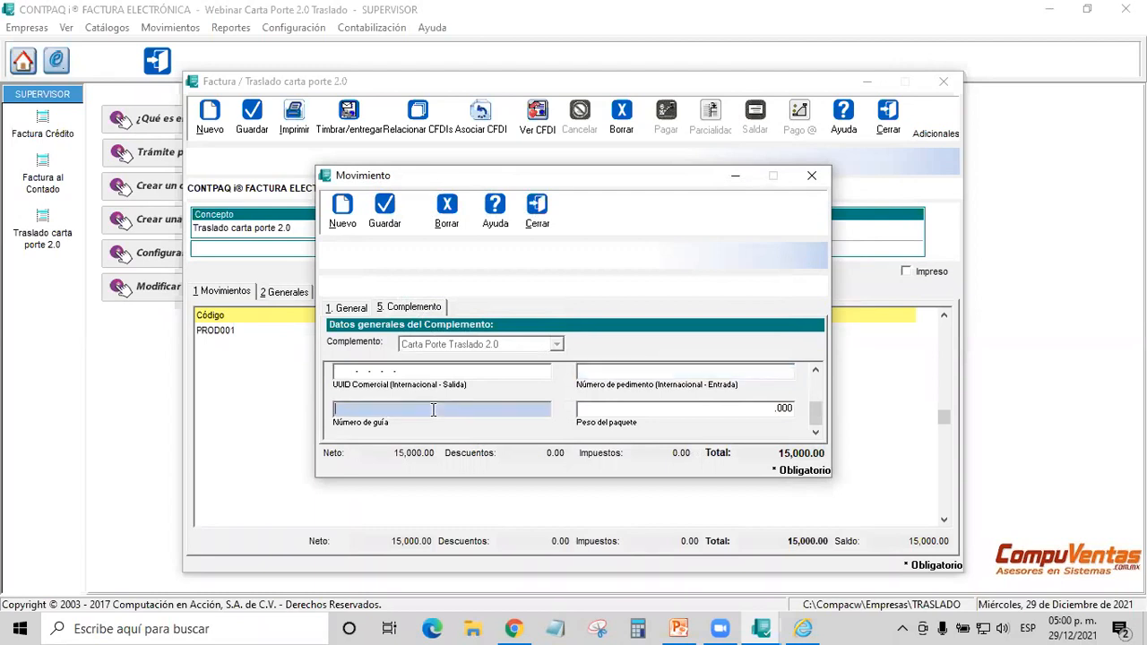
{"action": "left_click", "coordinate": [680, 412]}
{"action": "left_click_drag", "start_coordinate": [680, 414], "coordinate": [489, 412]}
{"action": "left_click_drag", "start_coordinate": [815, 414], "coordinate": [814, 348]}
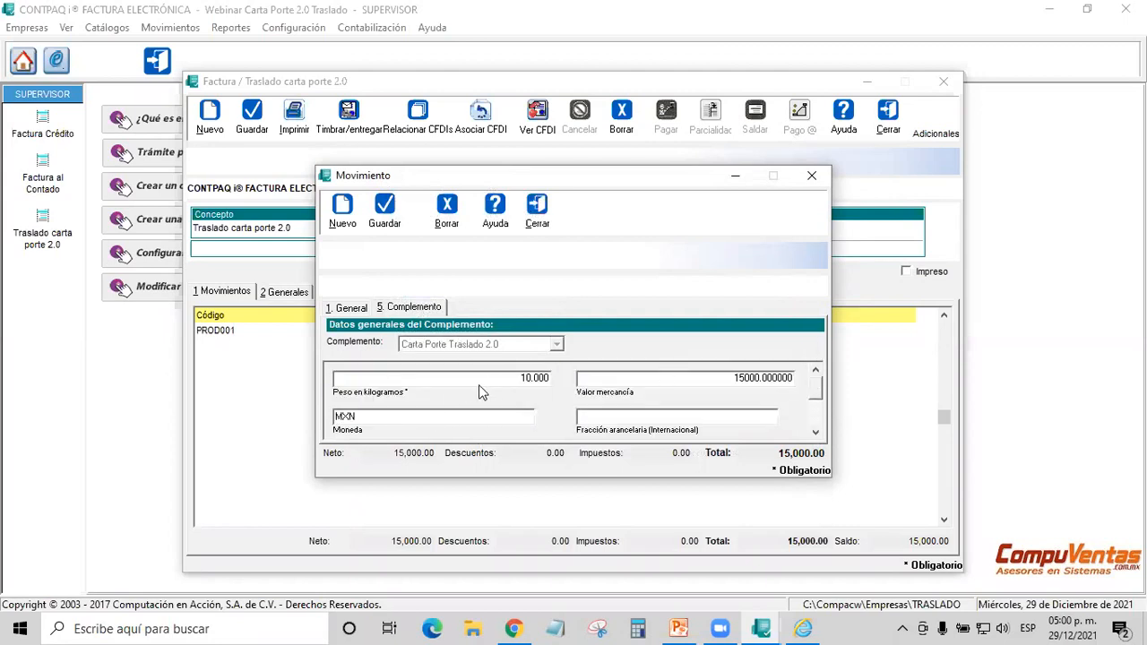
- Recheck the movement's general and complement data, save the movement and close it
{"action": "left_click", "coordinate": [351, 309]}
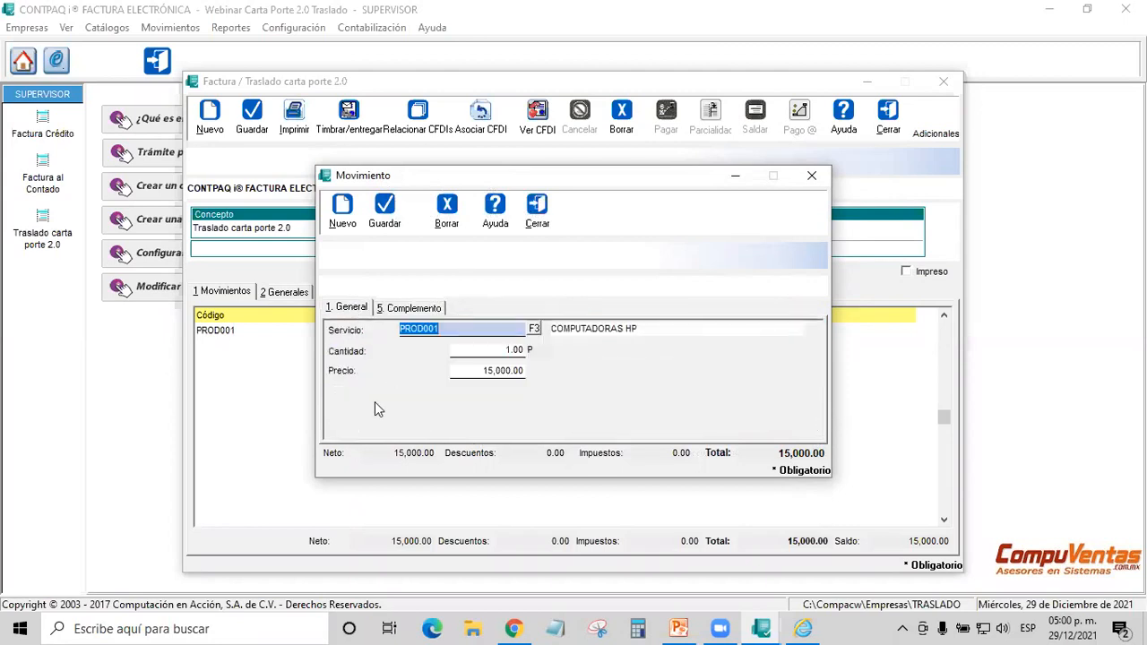
{"action": "left_click", "coordinate": [428, 310]}
{"action": "left_click", "coordinate": [457, 378]}
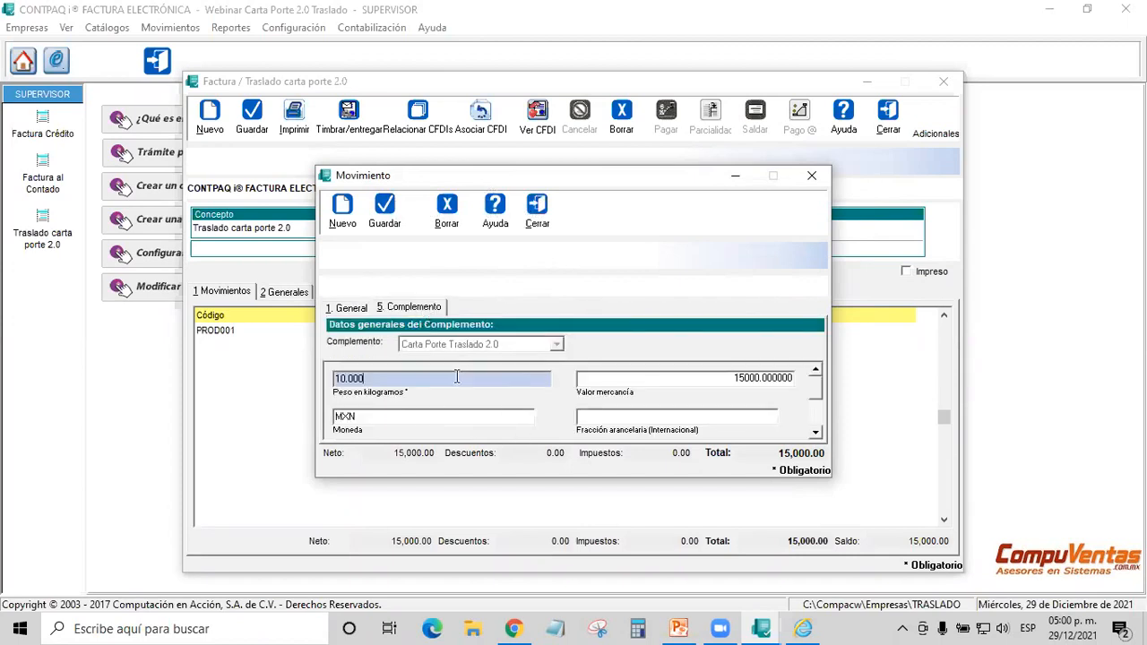
{"action": "left_click", "coordinate": [679, 378]}
{"action": "left_click", "coordinate": [391, 418]}
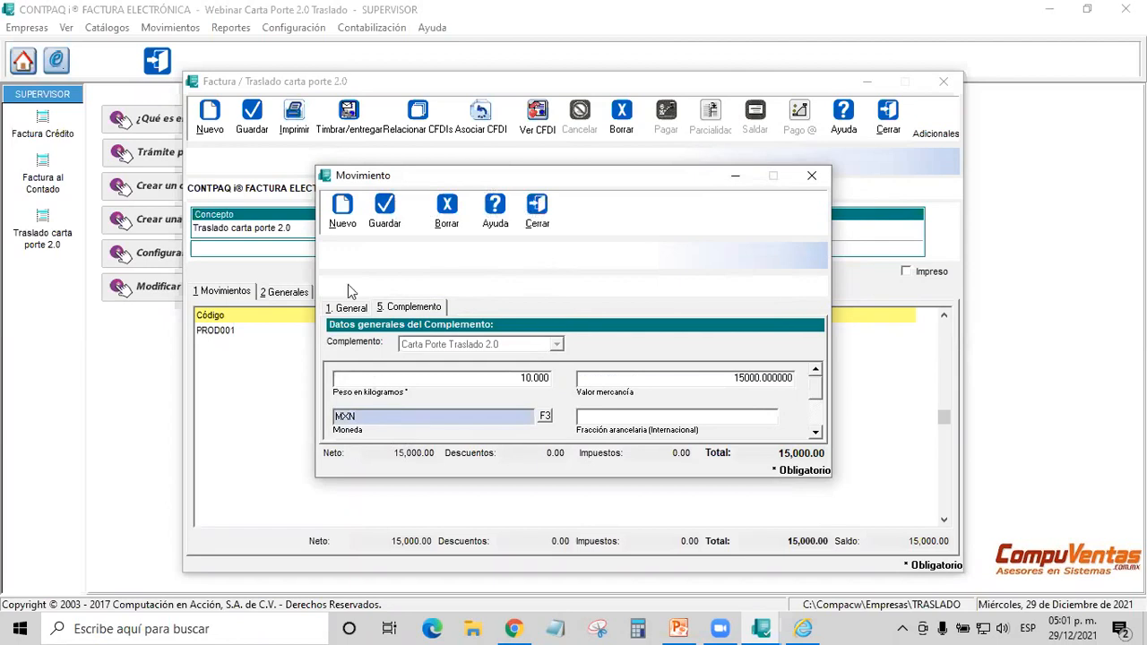
{"action": "left_click", "coordinate": [391, 212]}
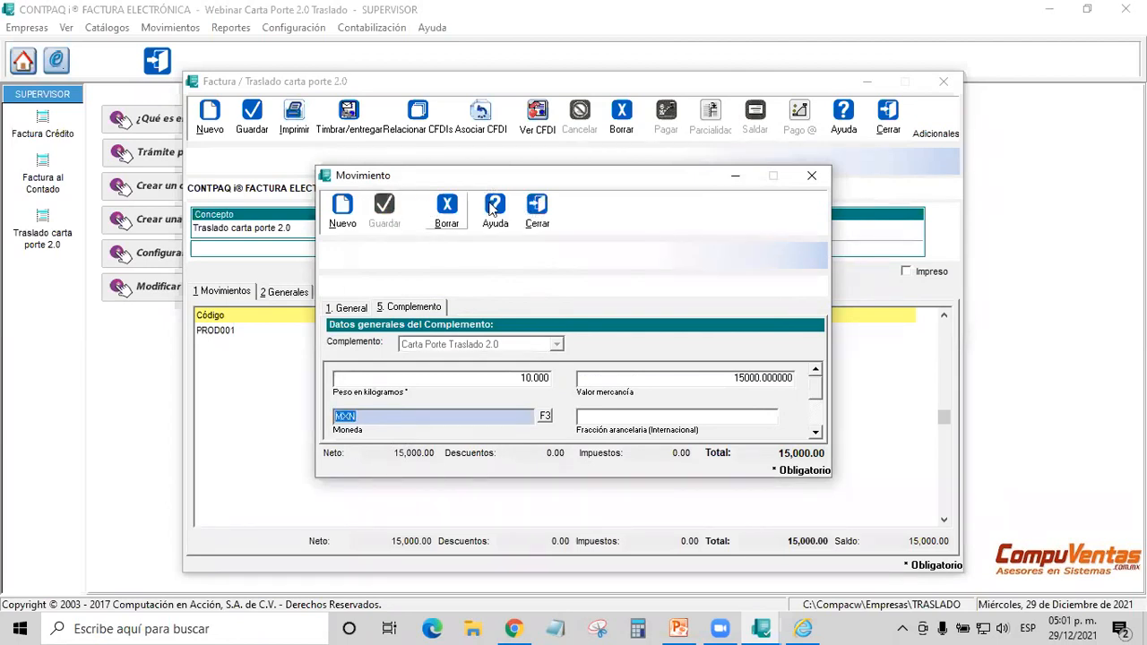
{"action": "left_click", "coordinate": [537, 210]}
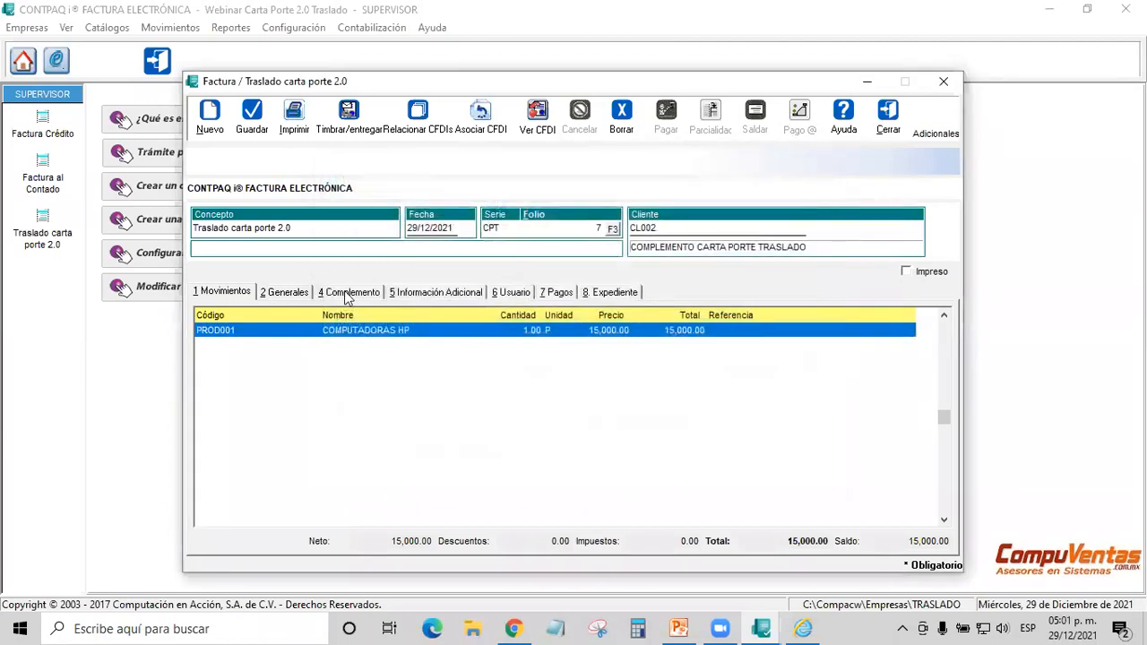
- In the document's complement, set the country of origin or destination to MEX and check the list of origin addresses without choosing one
{"action": "left_click", "coordinate": [348, 293]}
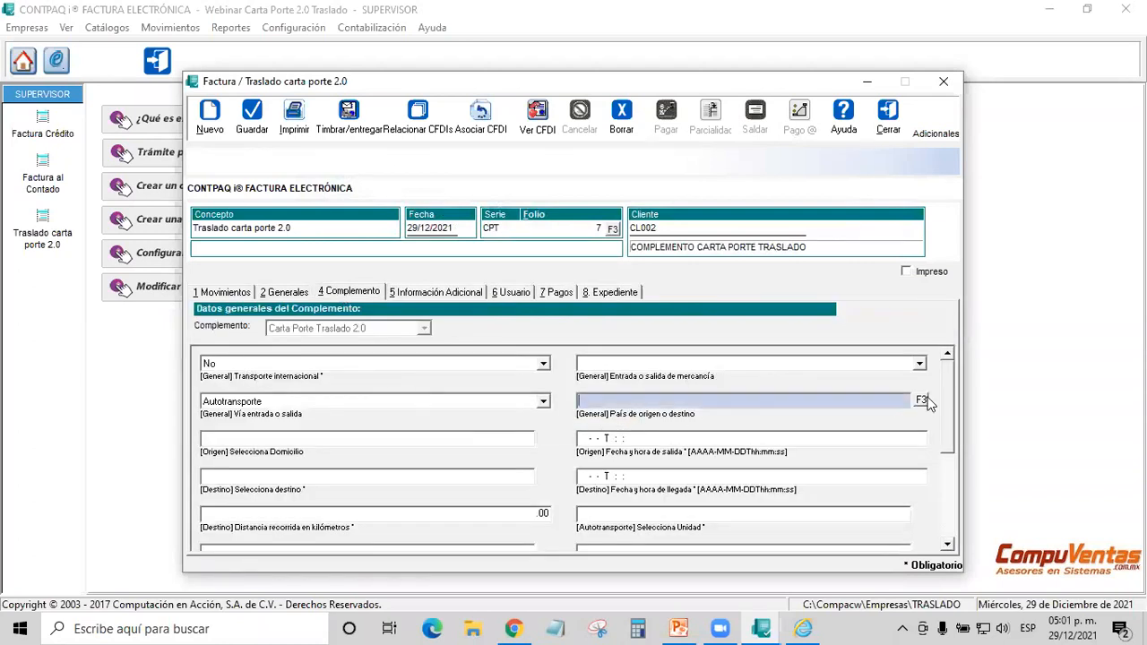
{"action": "left_click", "coordinate": [602, 400]}
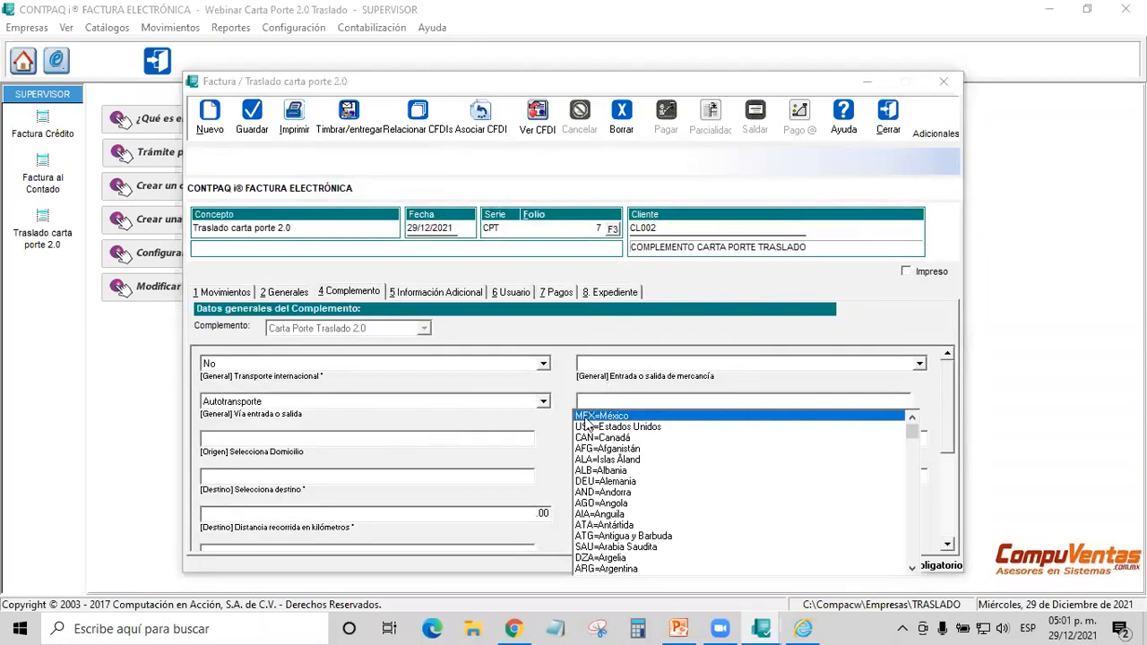
{"action": "left_click", "coordinate": [489, 431]}
{"action": "left_click", "coordinate": [544, 438]}
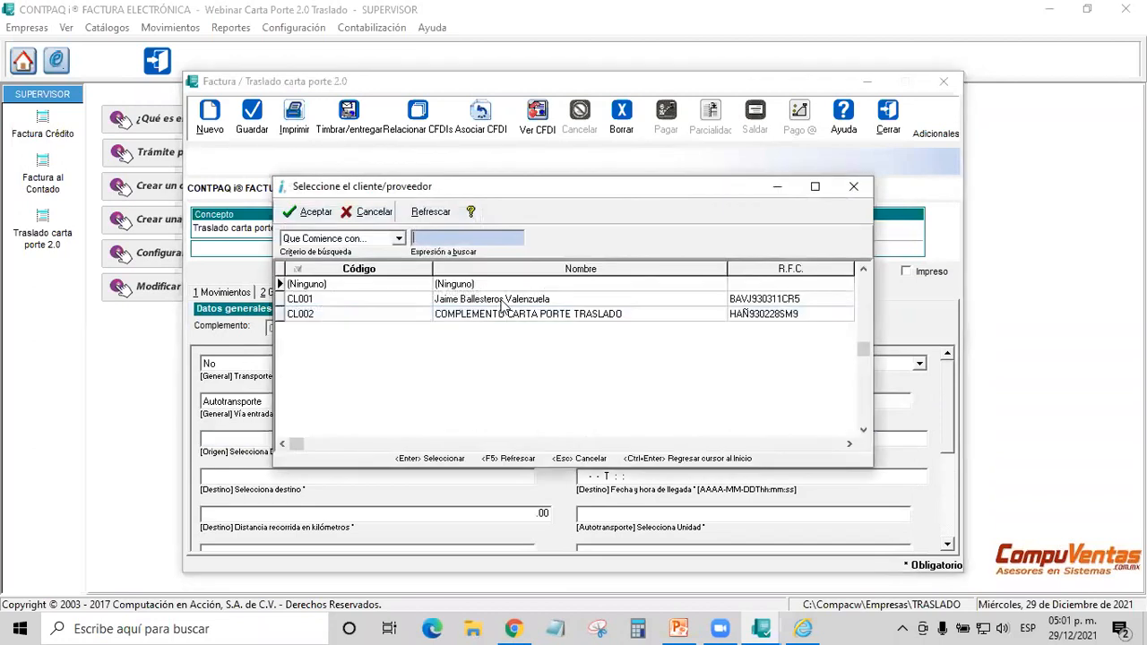
{"action": "key", "text": "Escape"}
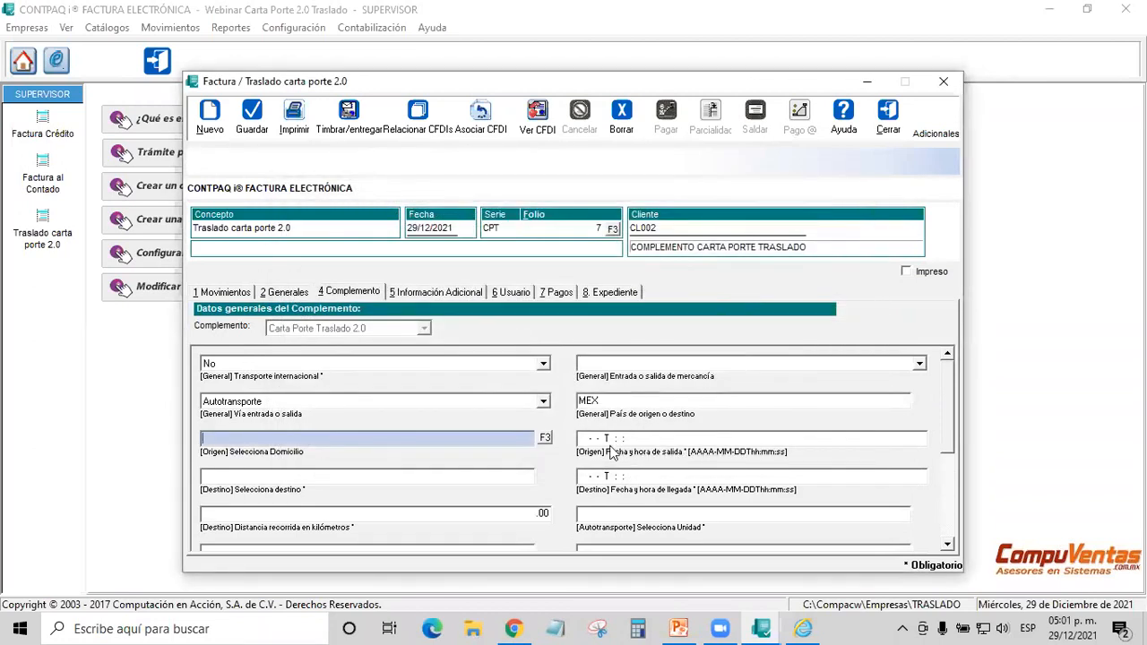
- Set the complement's destination to CL002 and show the remaining transport, operator and insurance fields
{"action": "left_click", "coordinate": [474, 474]}
{"action": "left_click", "coordinate": [544, 476]}
{"action": "double_click", "coordinate": [452, 313]}
{"action": "left_click_drag", "start_coordinate": [951, 409], "coordinate": [949, 520]}
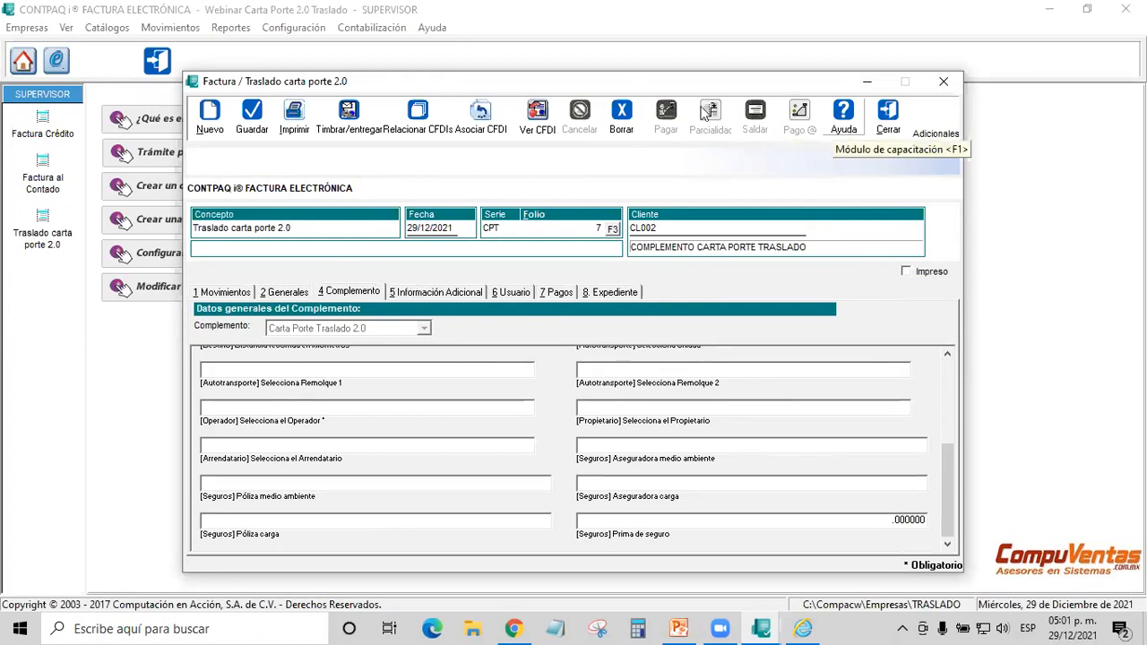
- Open the stamping and delivery options for the document and enable Quitar Complemento
{"action": "left_click", "coordinate": [349, 116]}
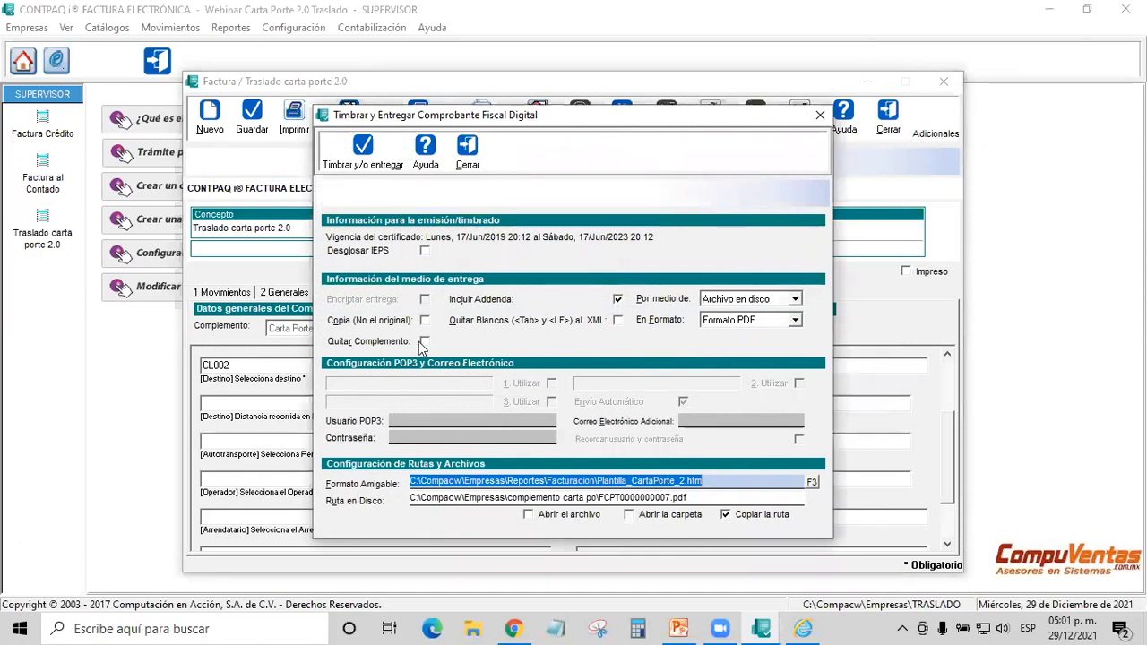
{"action": "left_click", "coordinate": [425, 344]}
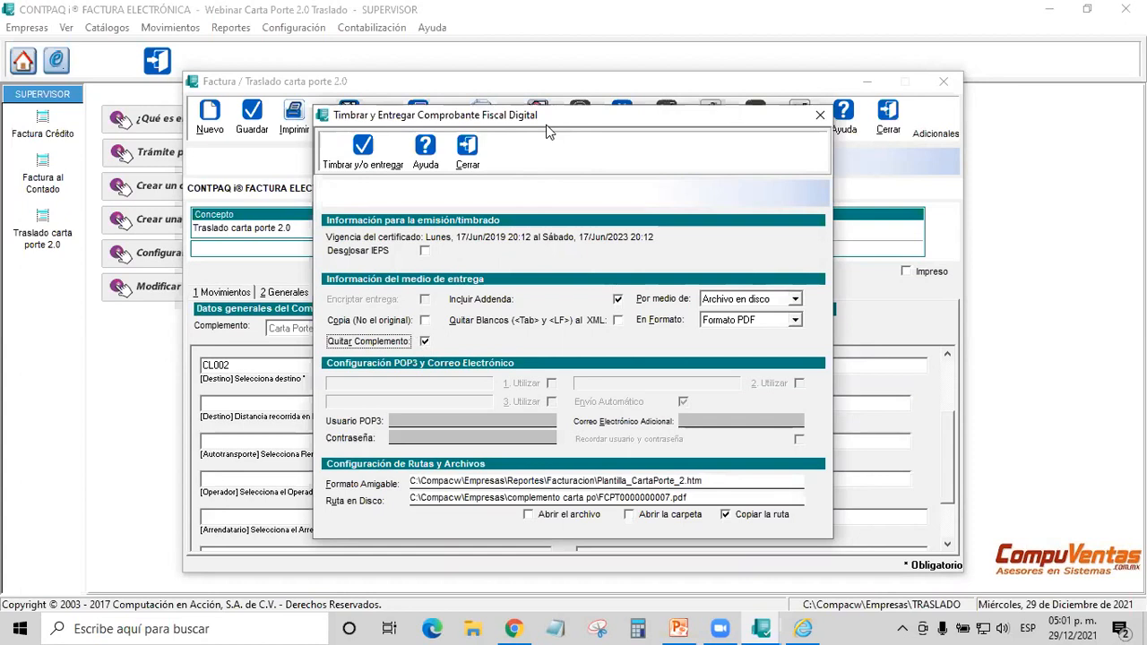
{"action": "left_click_drag", "start_coordinate": [549, 132], "coordinate": [569, 155]}
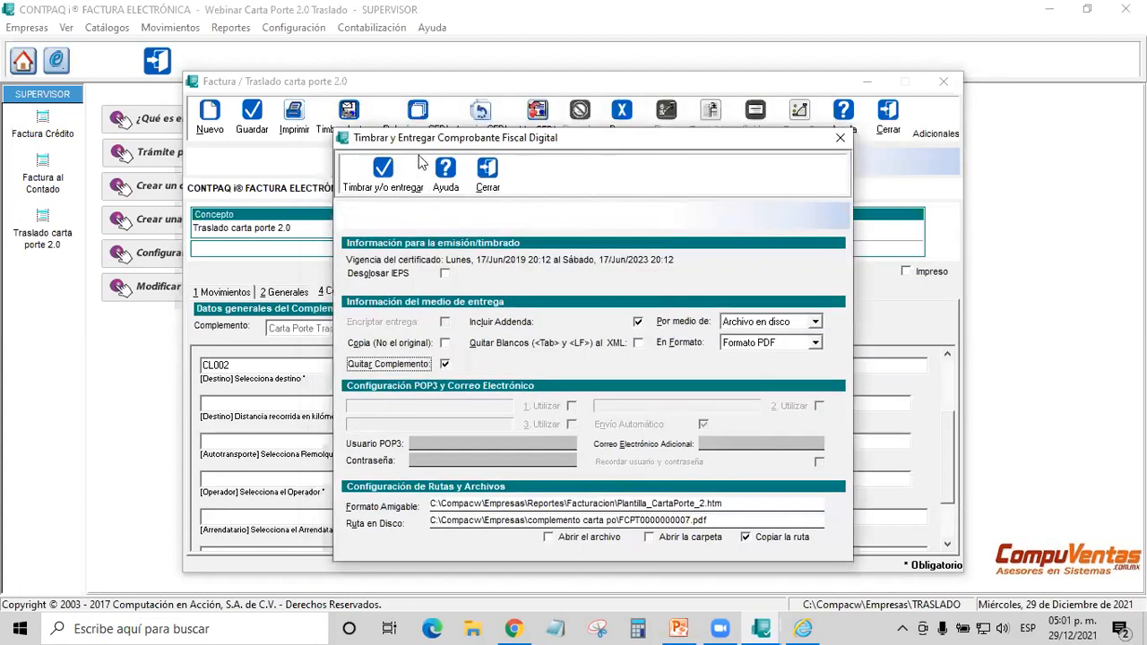